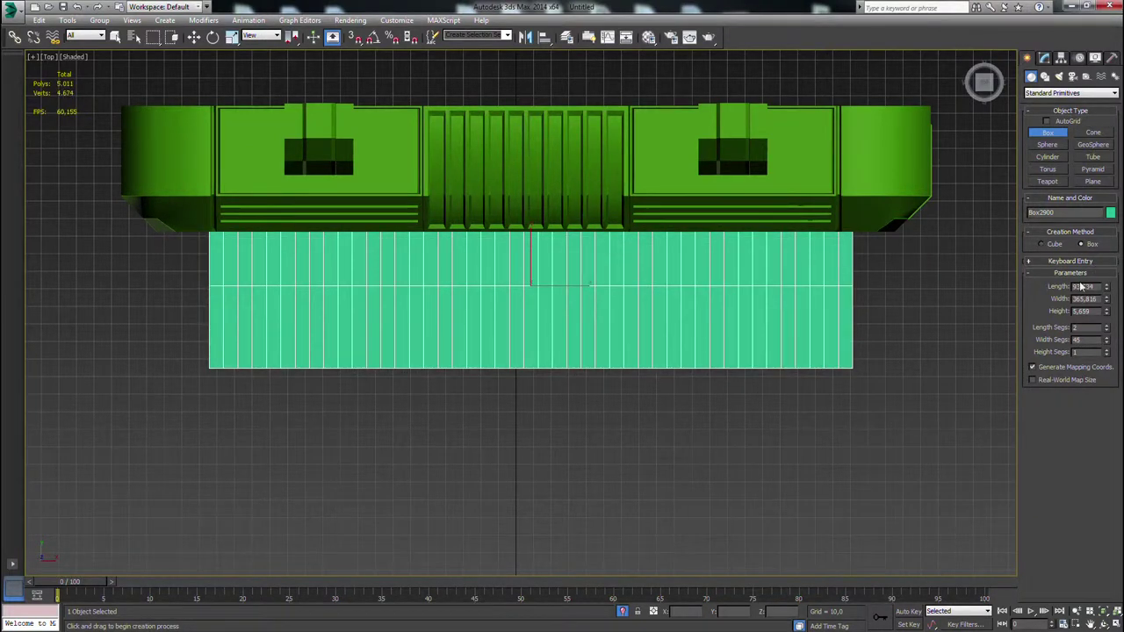
Set the box to 2 length segments and 1 width segment, with a height of about 0.98.
right_click(1108, 340)
click(1106, 327)
click(1107, 330)
middle_drag(640, 332, 661, 271)
key(p)
right_click(1107, 312)
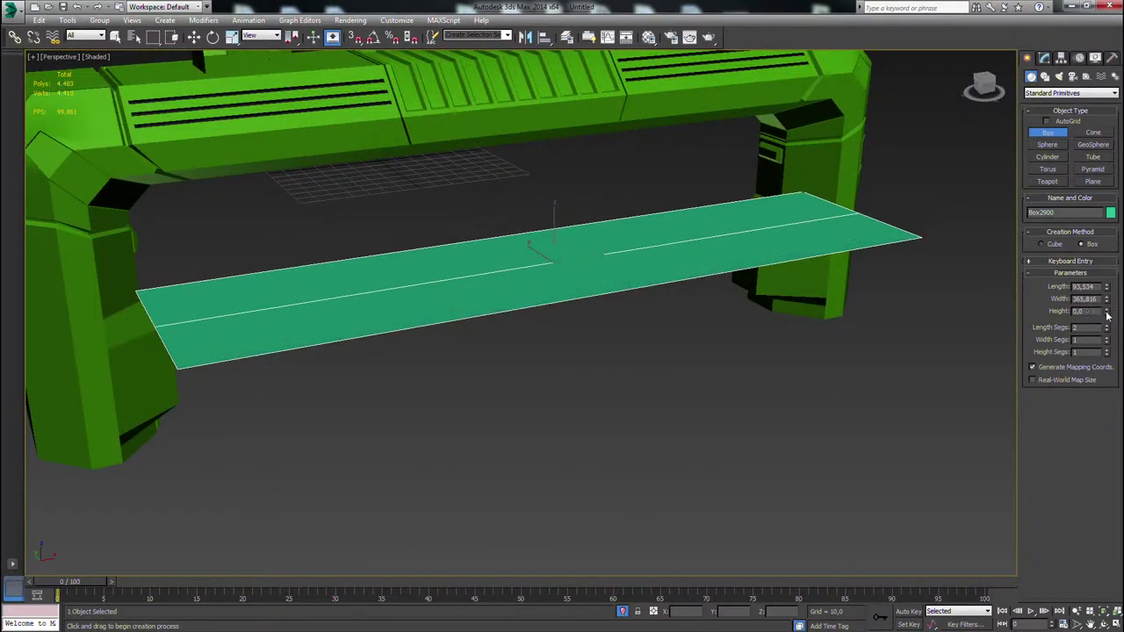
drag(1108, 314, 1106, 286)
Lower the slab to the base of the green pillars and set its height to about 5.95.
key(w)
drag(554, 223, 592, 350)
key(f)
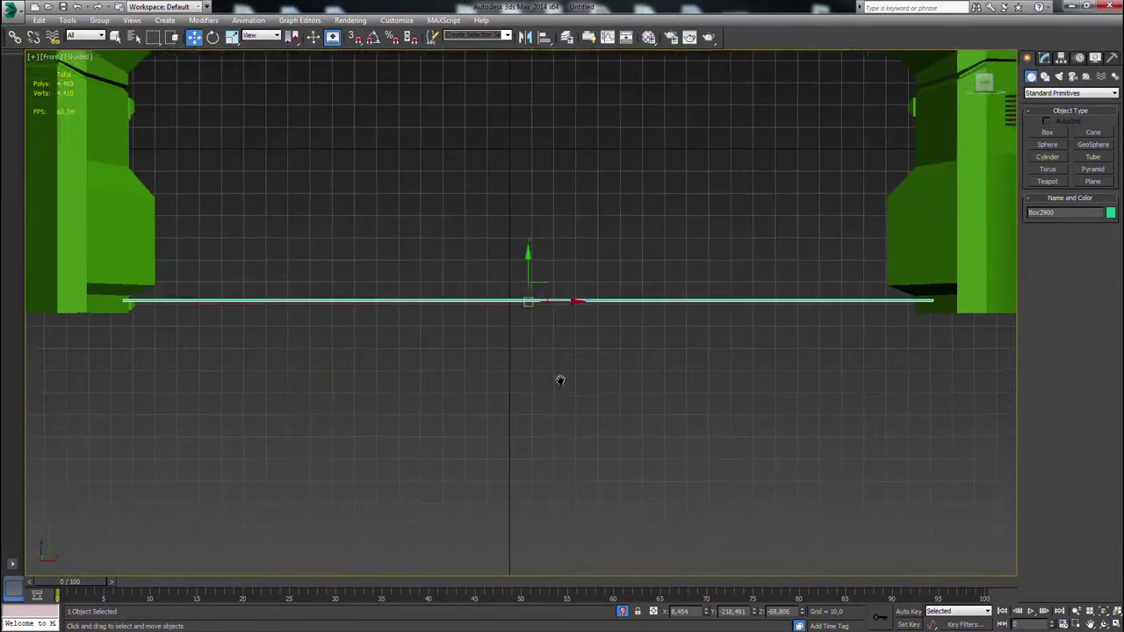
click(1042, 60)
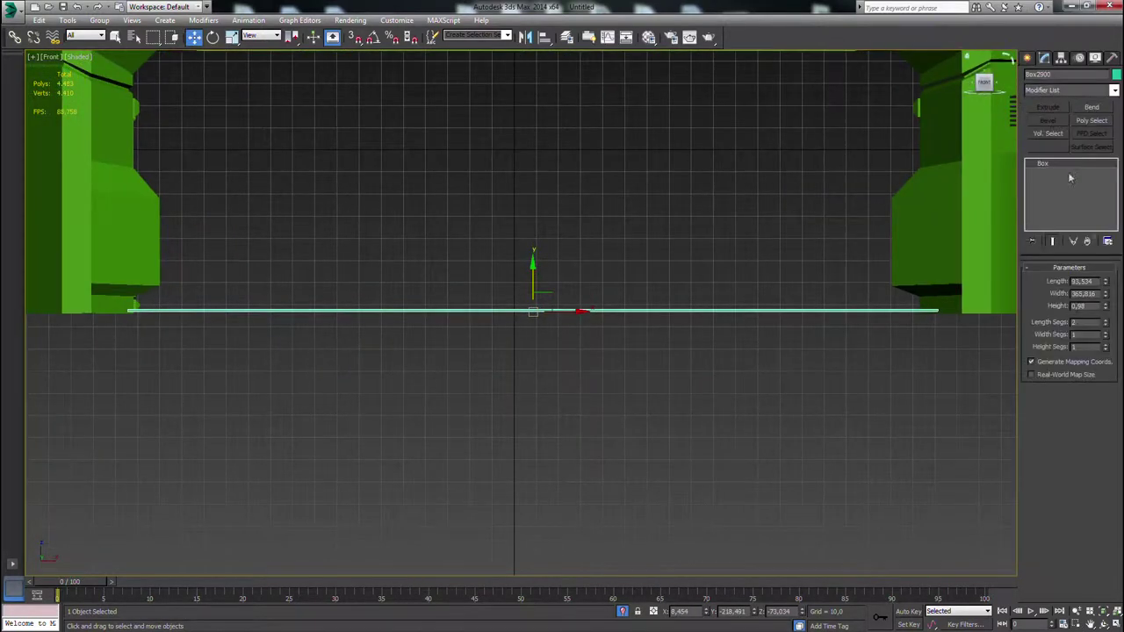
drag(1107, 301, 1082, 44)
Try to taper the slab's two front corners with Edit Poly by moving their vertices inward, and remove the modifier.
key(t)
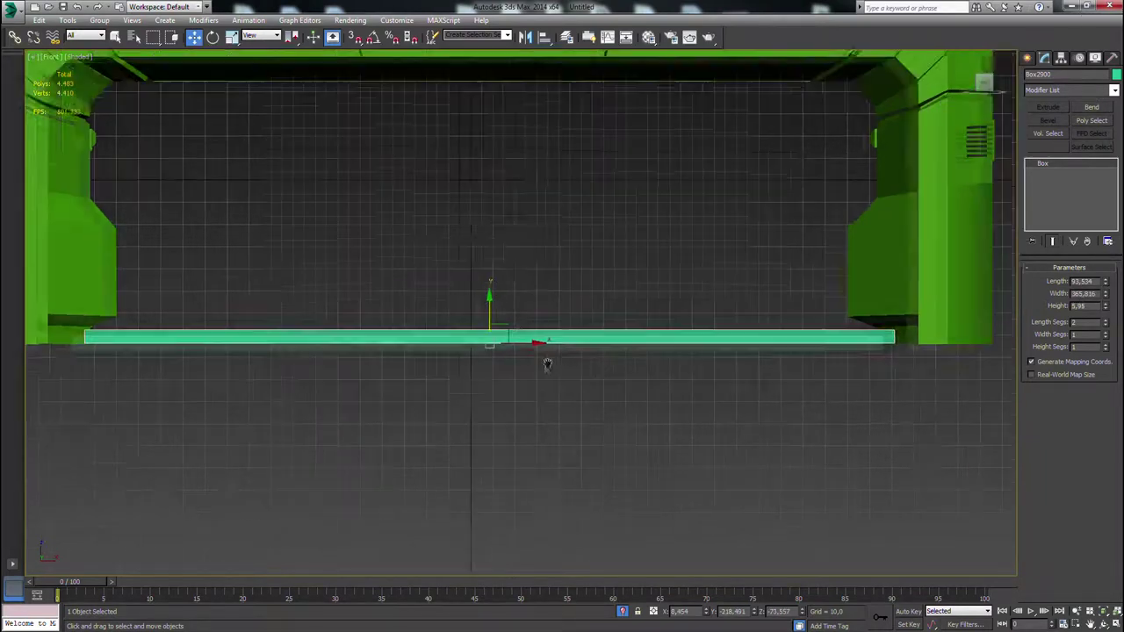
scroll(569, 382, down, 1)
middle_drag(568, 383, 591, 411)
click(1083, 89)
click(1073, 366)
click(1040, 358)
drag(878, 427, 783, 364)
drag(859, 384, 812, 393)
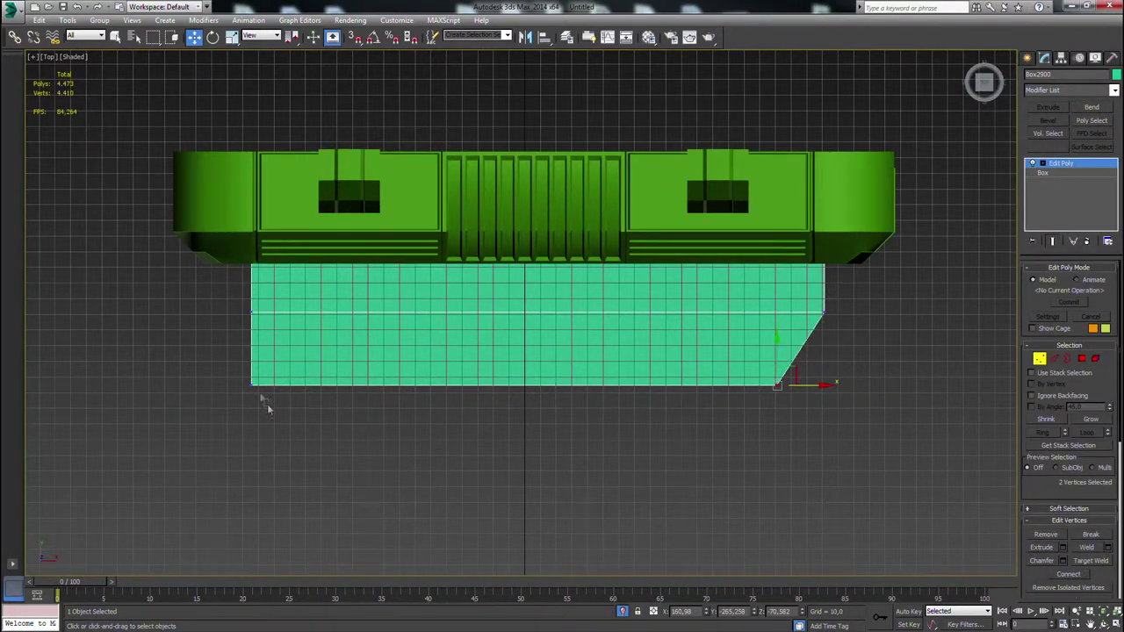
drag(285, 385, 338, 383)
key(ctrl+z)
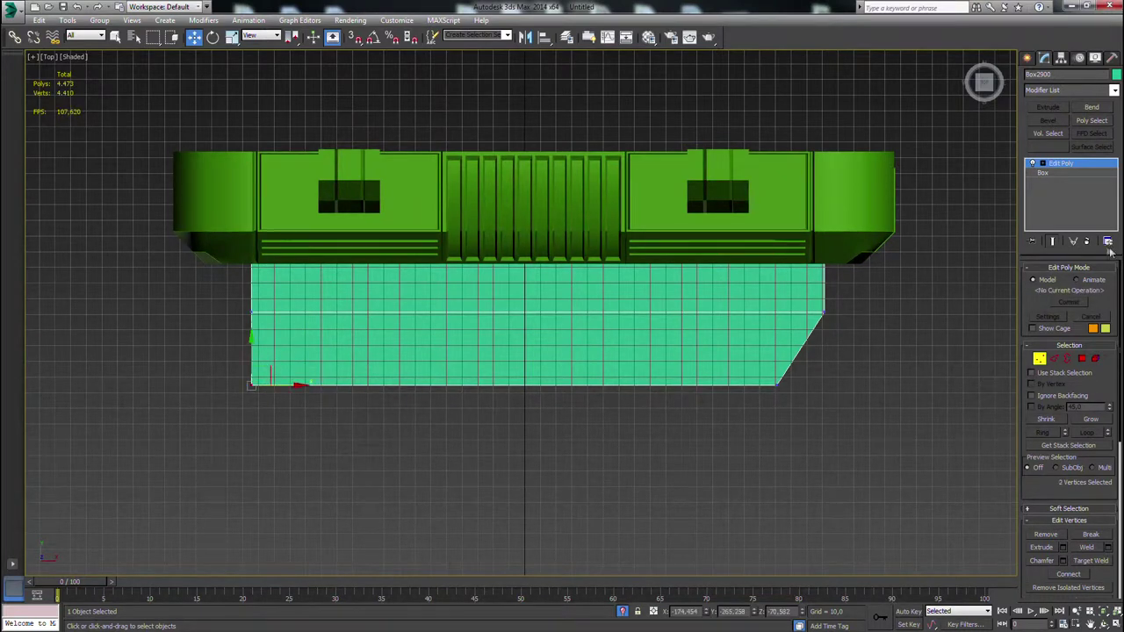
click(1088, 240)
Apply Edit Poly to the slab divided at its middle and delete the polygons of its right half.
click(1113, 92)
click(1064, 382)
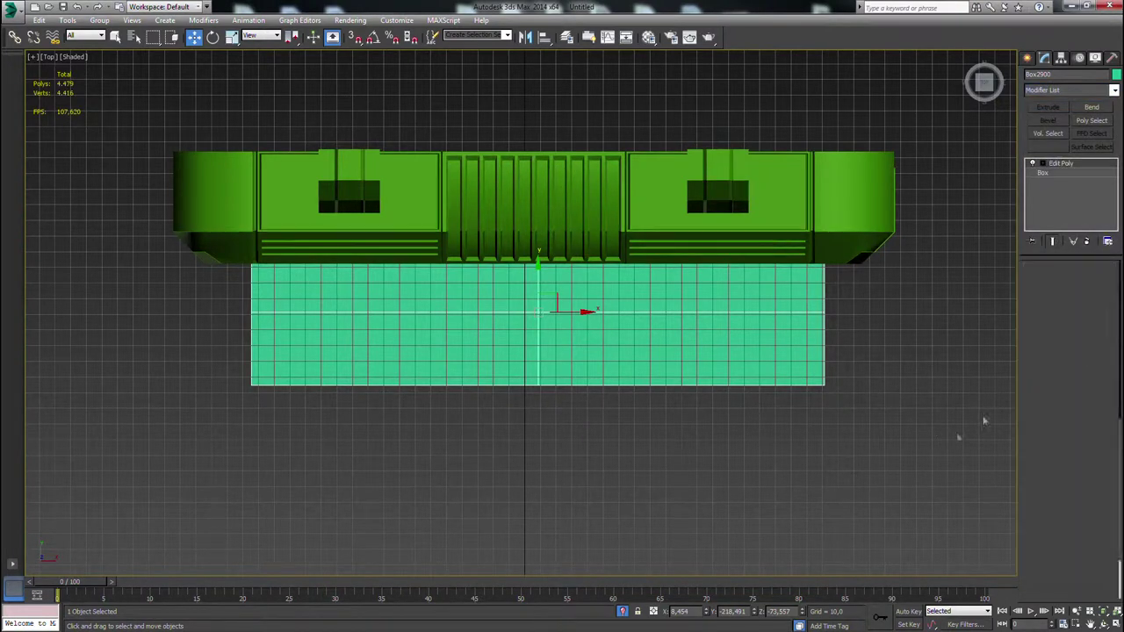
click(1081, 358)
drag(869, 421, 816, 173)
key(Delete)
Connect the remaining half slab's lengthwise edges with 1 segment to divide it across the middle.
middle_drag(522, 316, 740, 316)
scroll(740, 316, up, 2)
click(1053, 359)
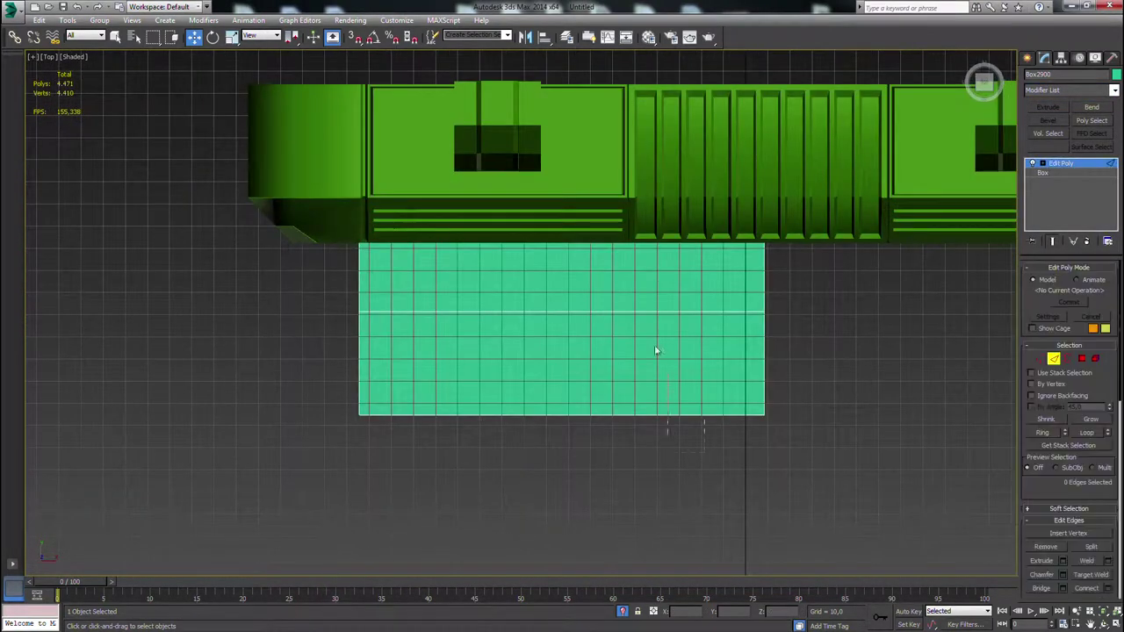
drag(706, 458, 617, 201)
middle_drag(615, 265, 617, 319)
scroll(1107, 497, down, 3)
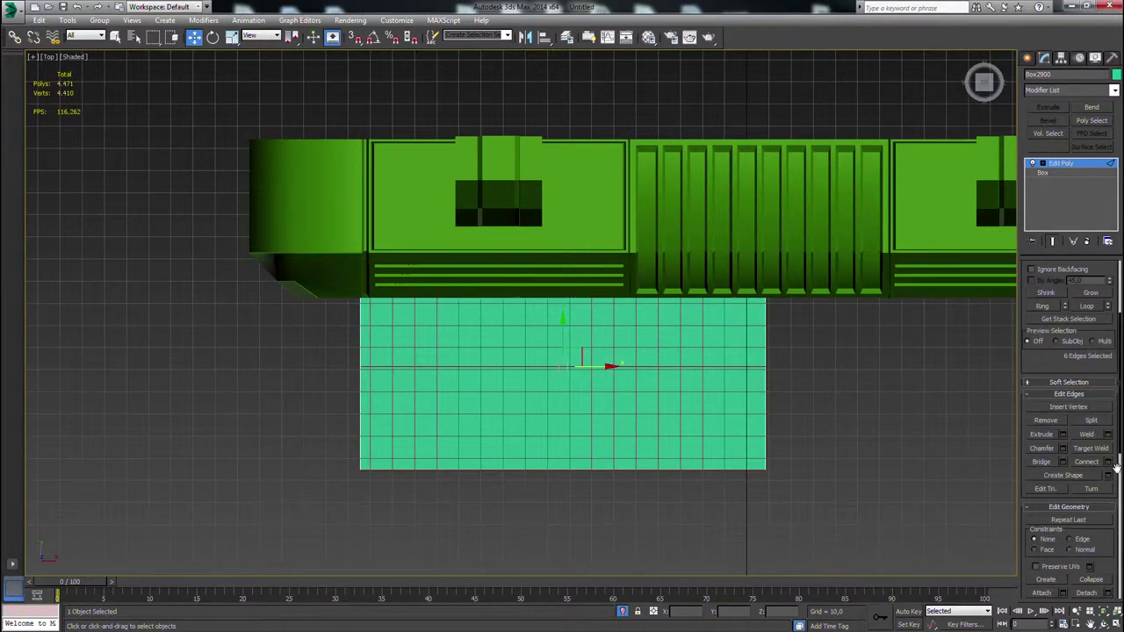
click(1108, 463)
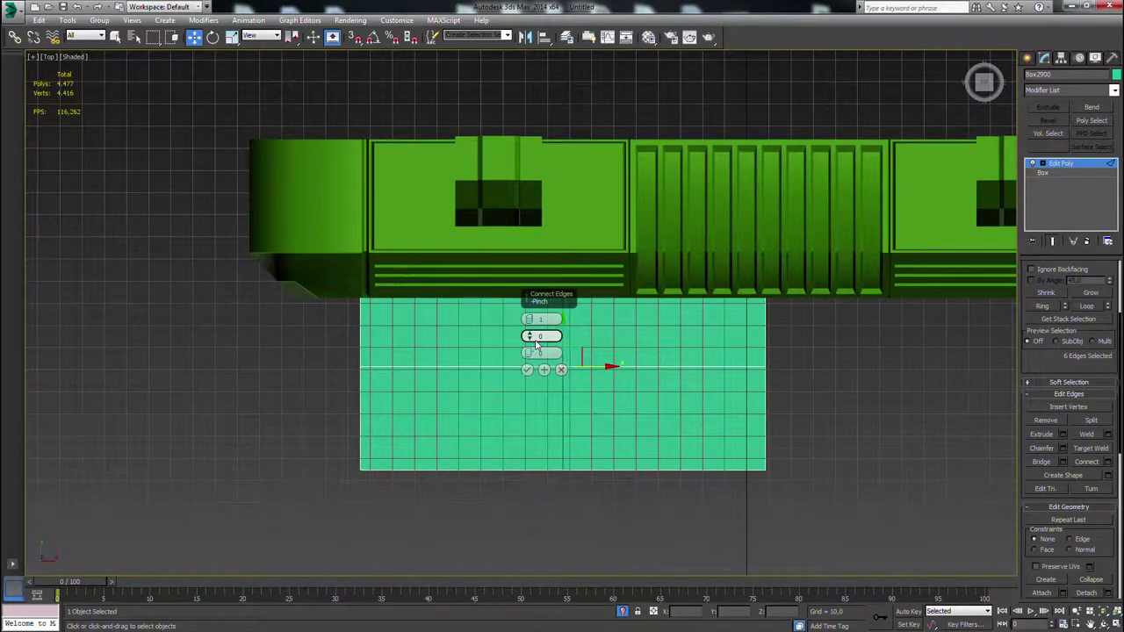
click(528, 318)
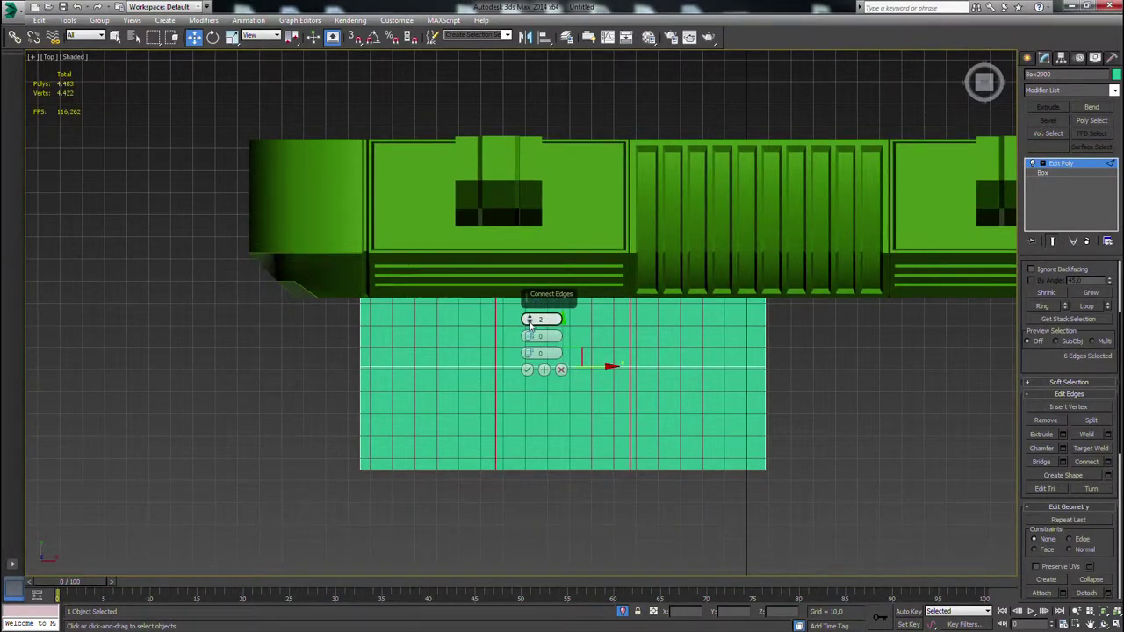
click(529, 323)
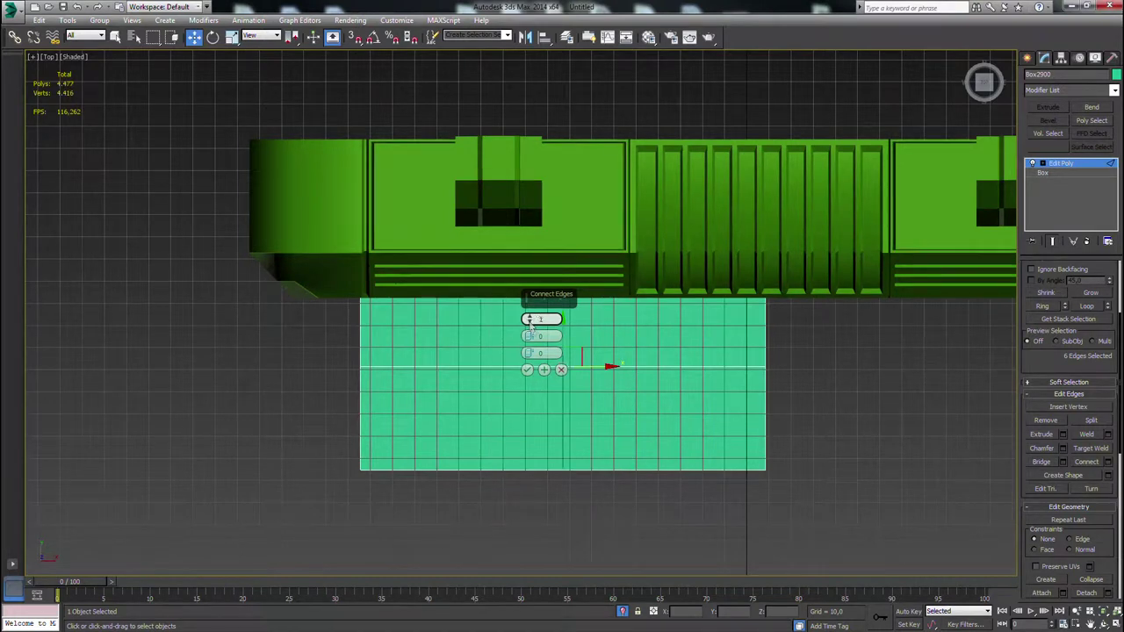
click(526, 370)
Move the half slab's outer front corner vertices inward along X to taper that corner.
middle_drag(767, 375, 748, 369)
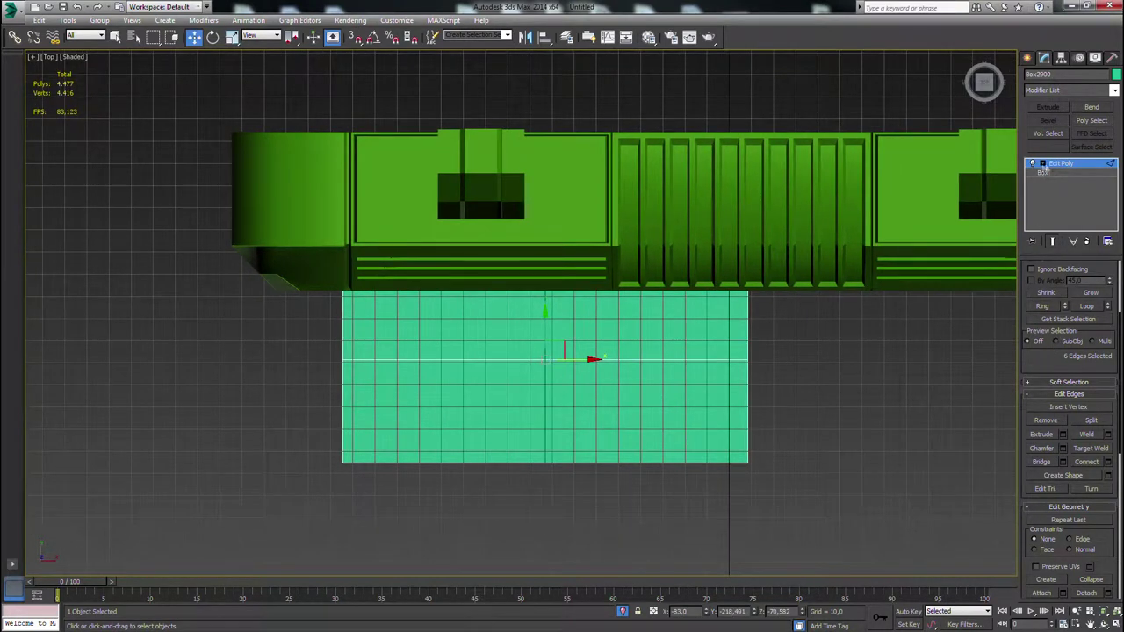
click(1043, 163)
click(1071, 174)
drag(419, 493, 285, 409)
drag(389, 463, 435, 463)
Inset the two front top polygons By Polygon with an amount of about 5.286.
click(1081, 359)
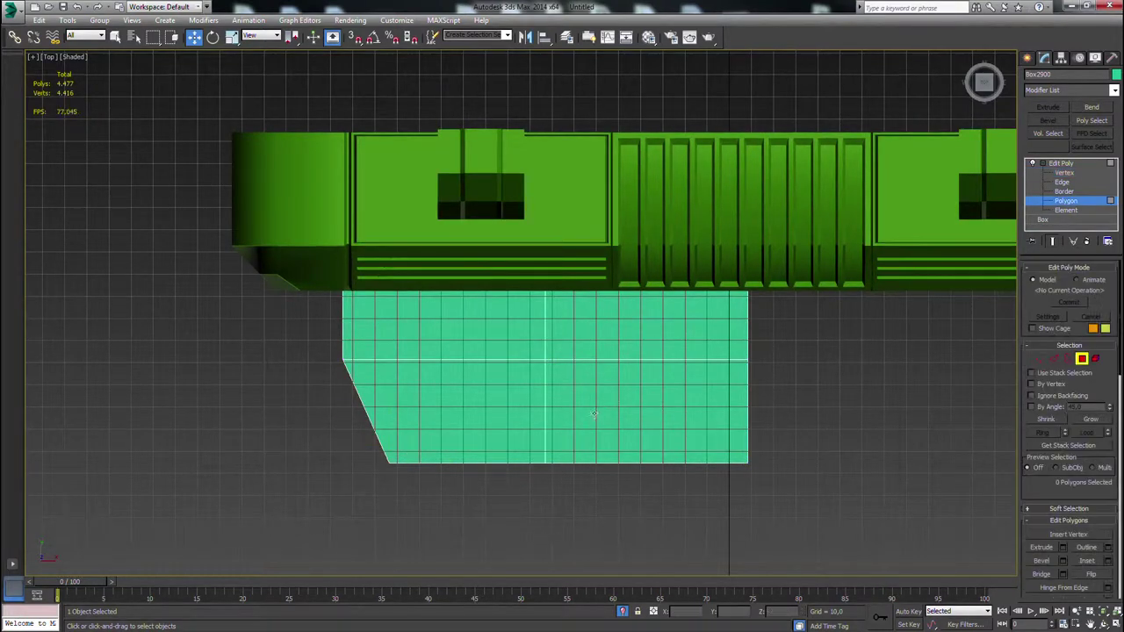
click(514, 413)
ctrl+click(678, 418)
click(1108, 561)
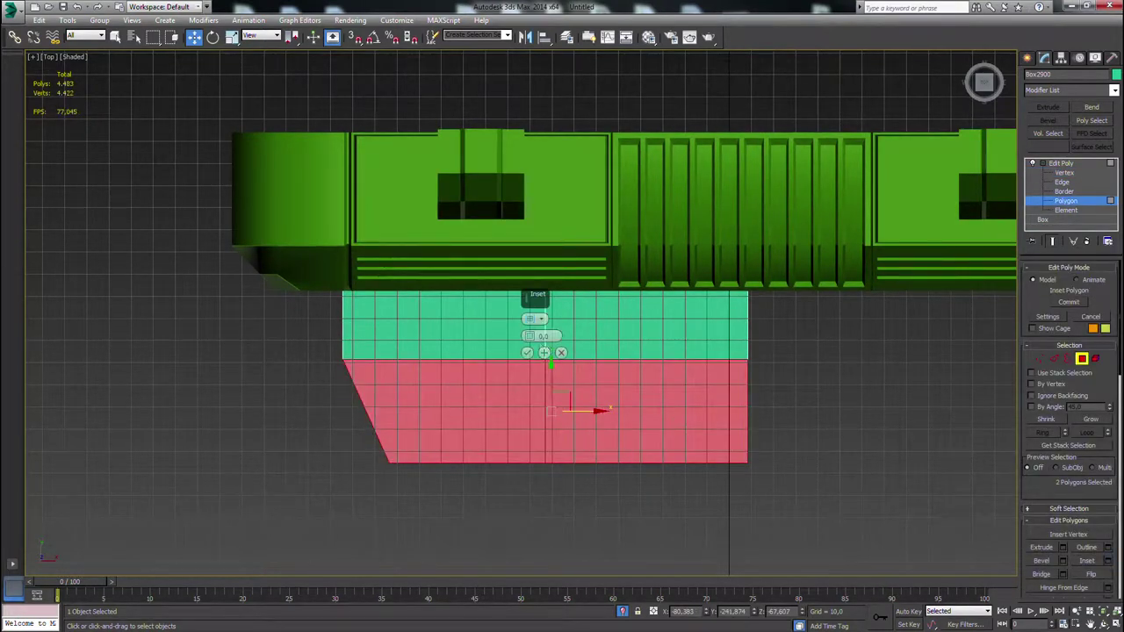
click(531, 319)
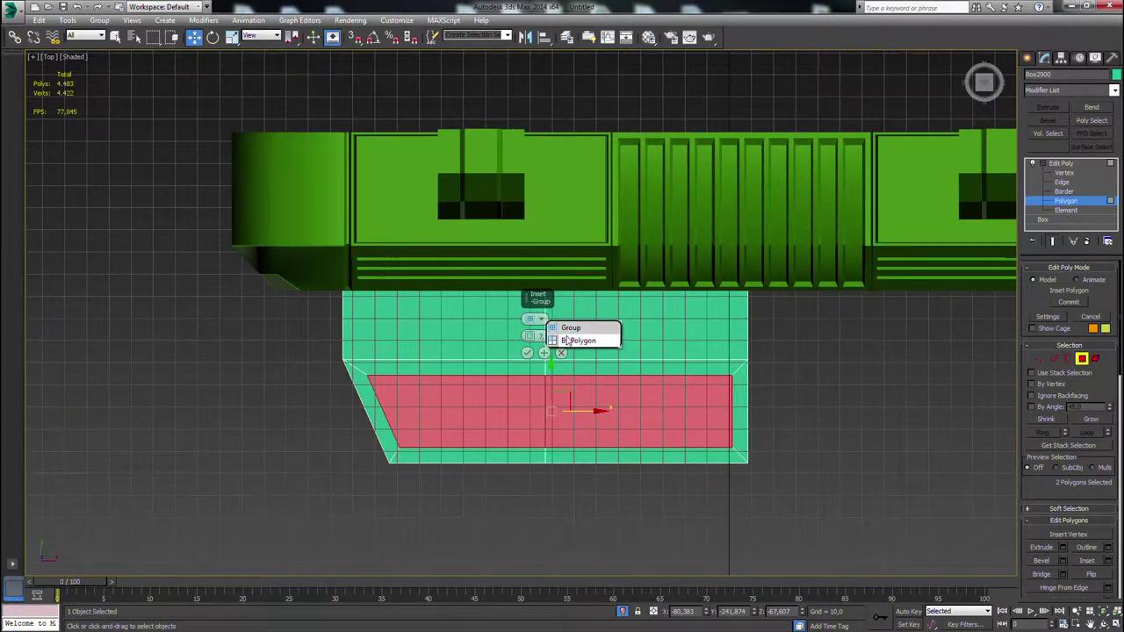
click(565, 339)
drag(530, 336, 530, 339)
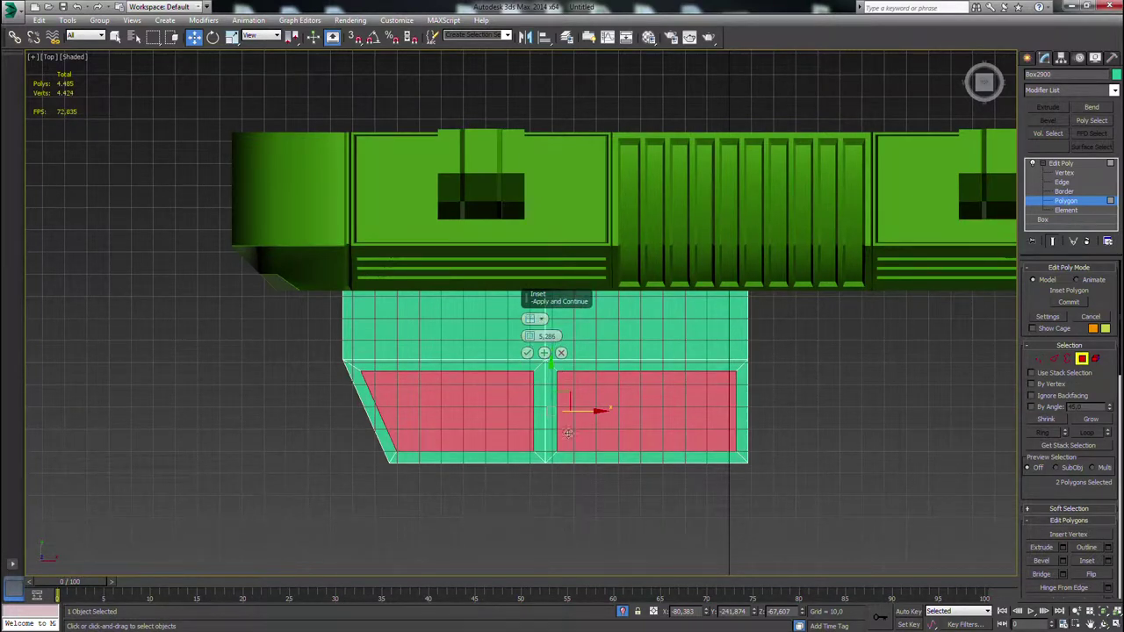
click(527, 352)
Try connecting the left inset panel's slanted and upright inner edges with 14 segments.
middle_drag(538, 414, 630, 310)
scroll(630, 373, up, 5)
scroll(513, 373, down, 2)
scroll(527, 364, up, 2)
click(1053, 360)
click(565, 375)
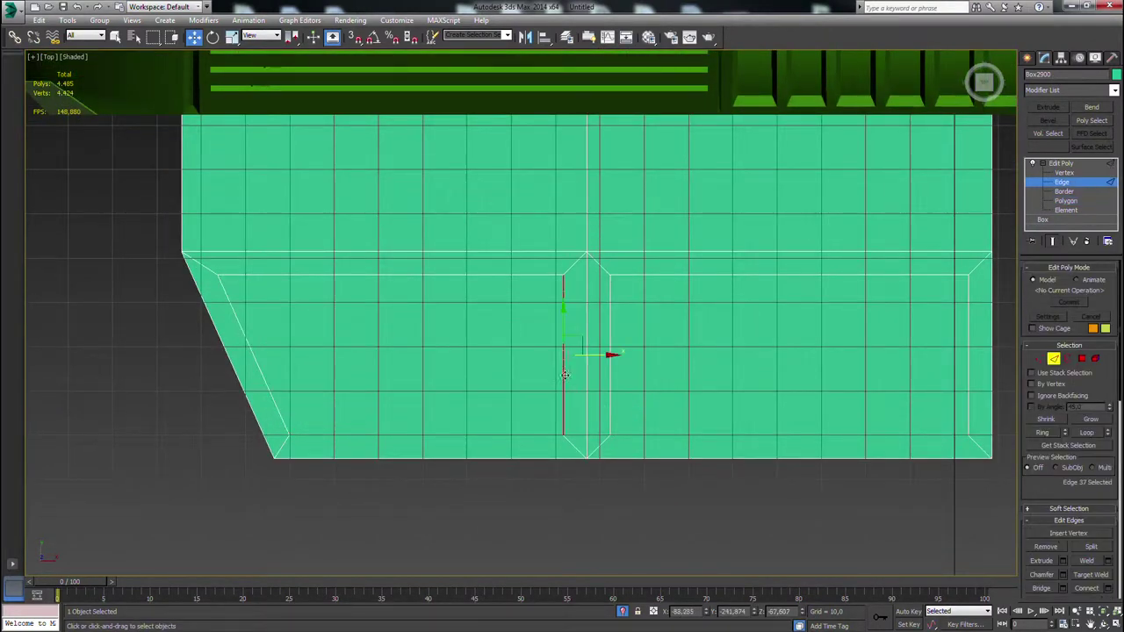
ctrl+click(482, 435)
click(578, 389)
click(562, 381)
ctrl+click(267, 383)
click(1108, 588)
drag(530, 320, 536, 291)
click(527, 370)
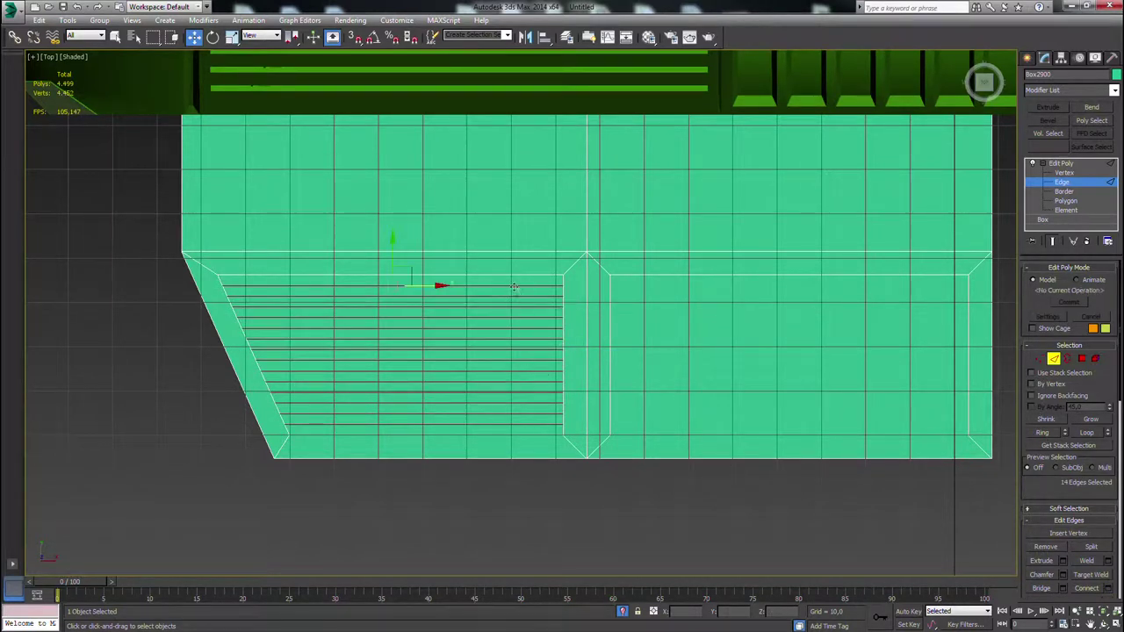
Try connecting the left panel's horizontal edges with 14 crosswise segments, and undo the panel's subdivisions.
ctrl+click(518, 275)
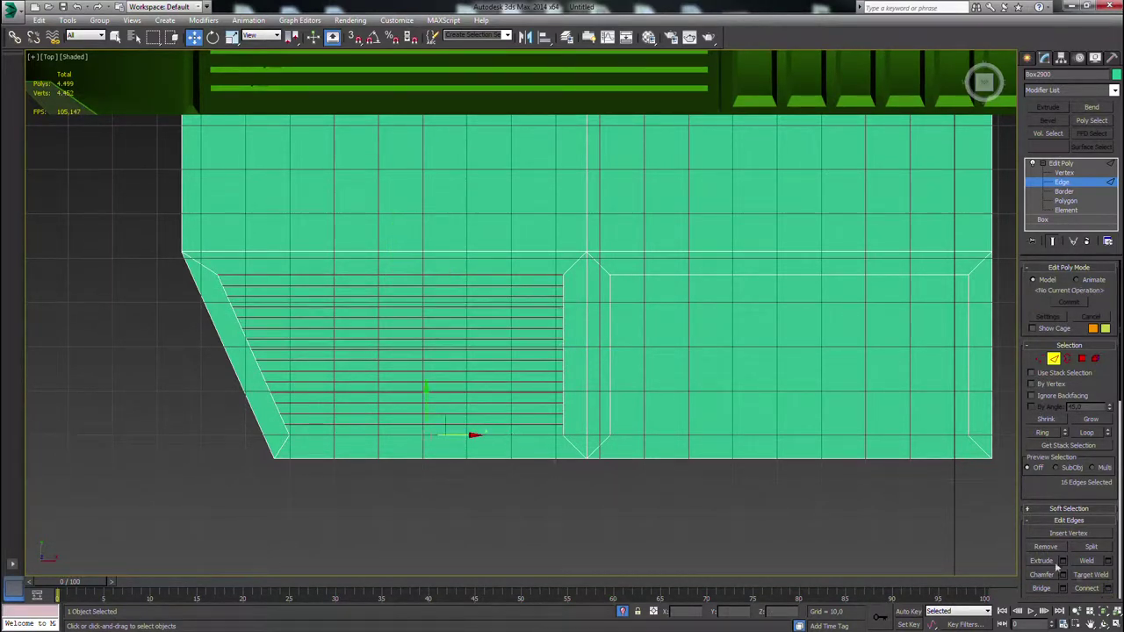
click(1108, 588)
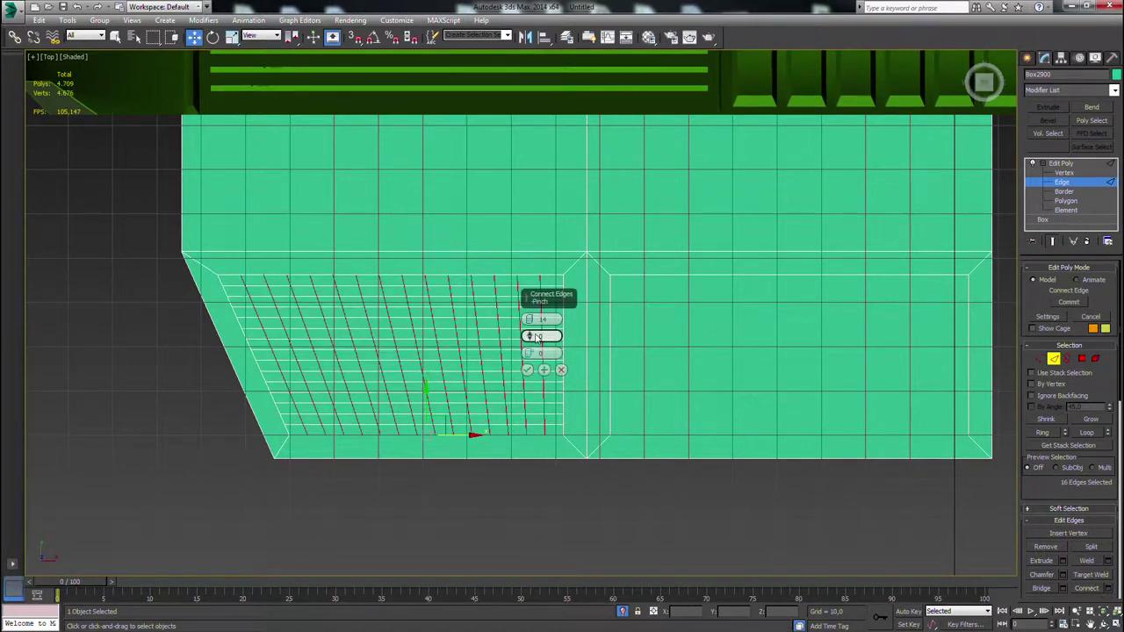
click(561, 370)
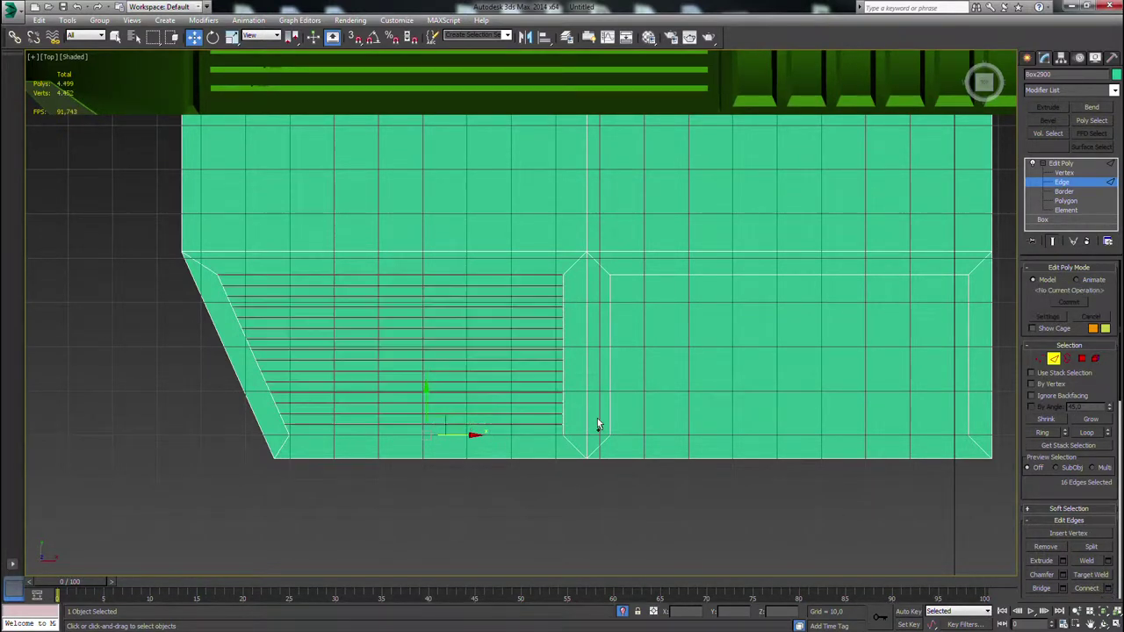
key(ctrl+z)
key(ctrl+z)
key(ctrl+z)
key(ctrl+z)
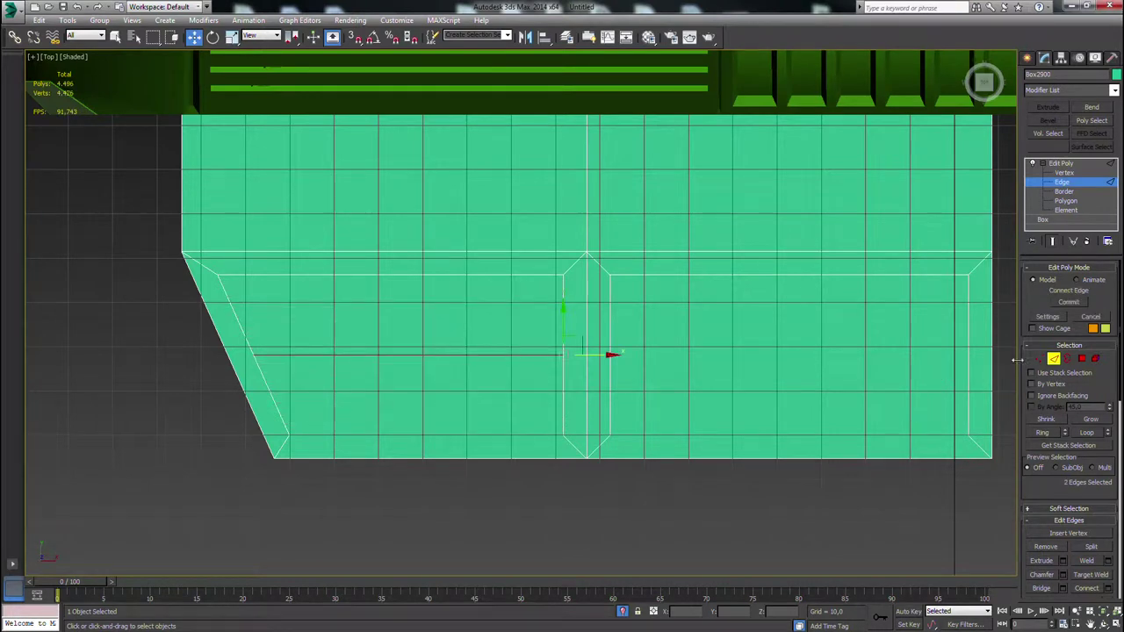
Move the left panel's upper outer vertex to make the slanted edge upright, and connect both upright edges with 17 segments.
click(1039, 359)
drag(235, 284, 310, 285)
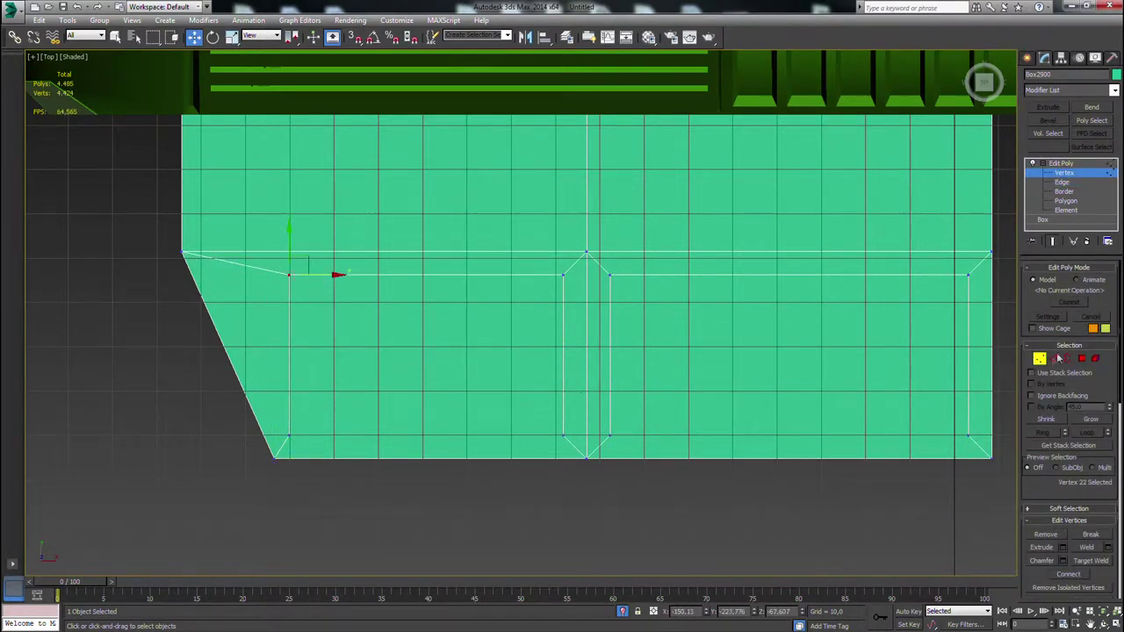
key(2)
click(1105, 588)
drag(532, 320, 546, 277)
click(528, 369)
Connect all horizontal edges of the left panel with 25 segments to form a fine grid.
ctrl+click(529, 274)
click(1106, 588)
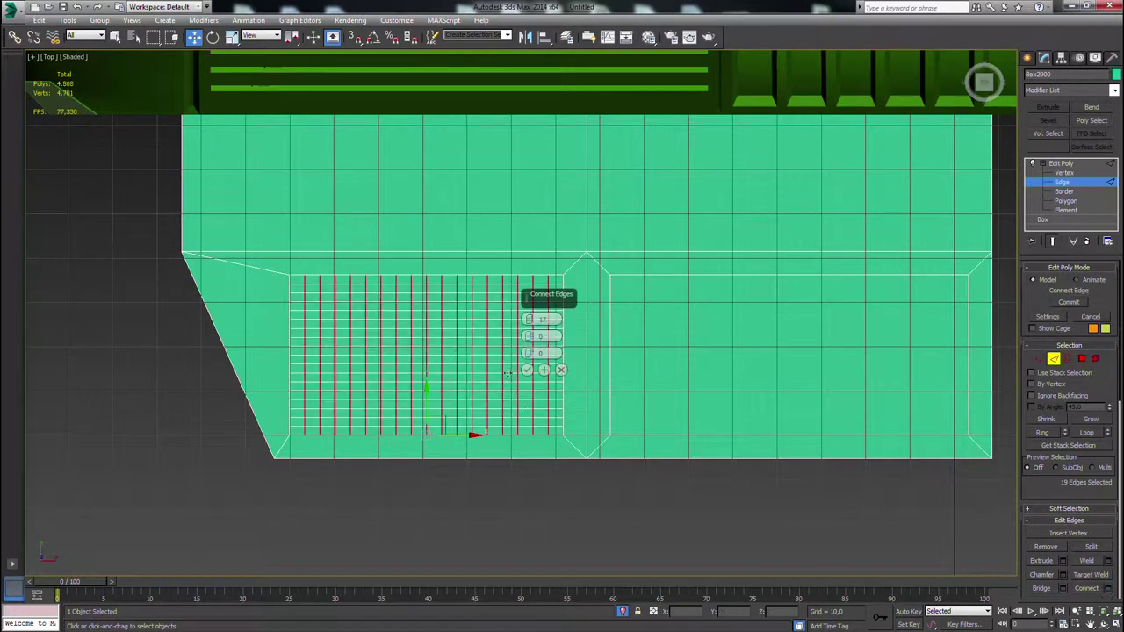
scroll(471, 304, up, 3)
drag(530, 319, 530, 307)
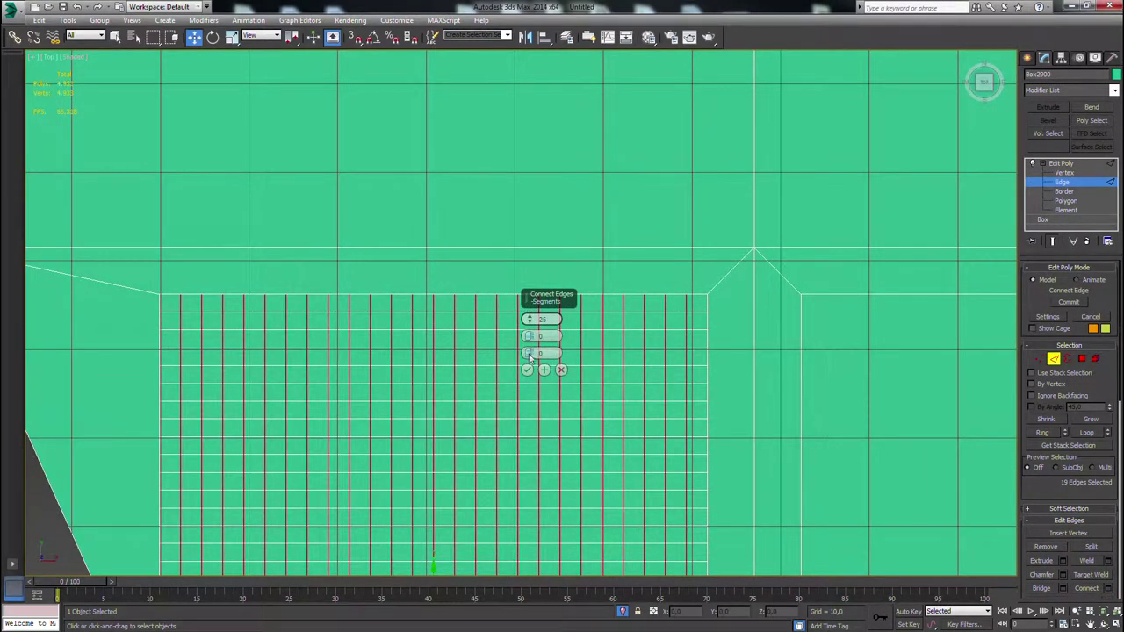
click(527, 371)
Inset the left panel's grid polygons By Polygon with an amount of 0.15.
scroll(562, 383, down, 2)
middle_drag(567, 396, 588, 338)
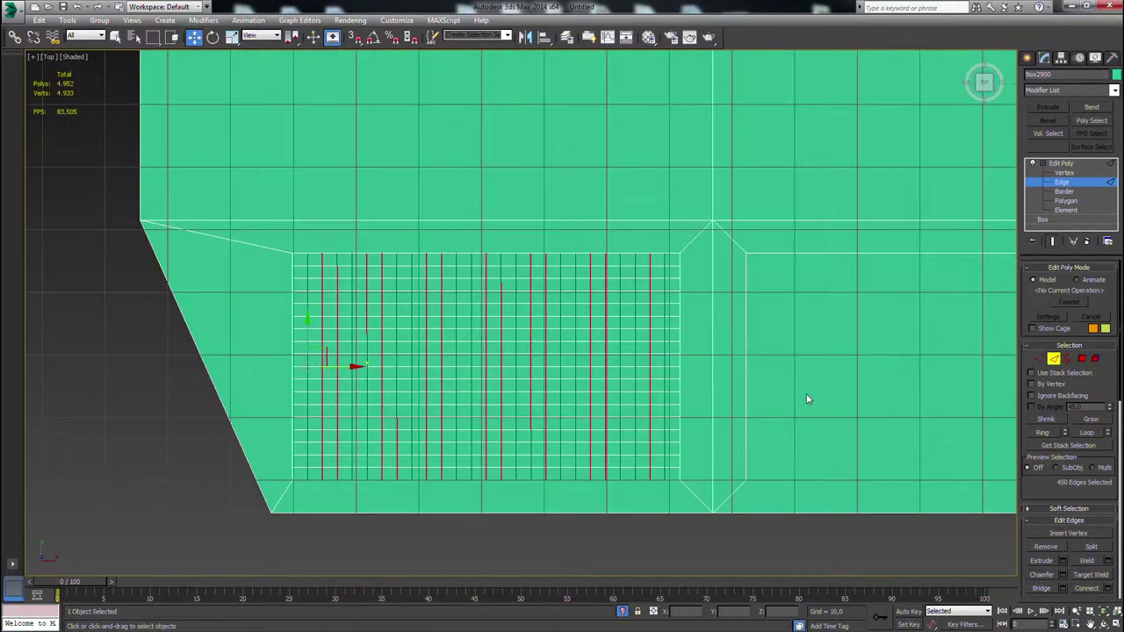
click(1081, 359)
click(1107, 562)
right_click(529, 338)
drag(530, 338, 530, 337)
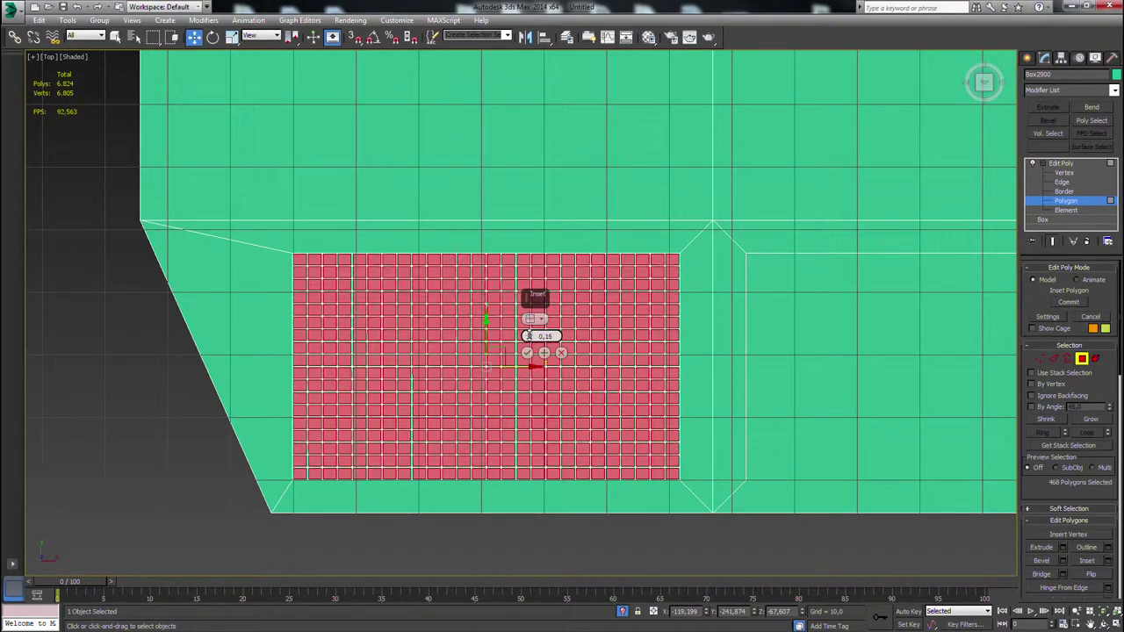
click(527, 353)
Extrude the left panel's inset grid polygons inward and delete the closing faces to open the mesh holes.
alt+middle_drag(599, 463, 752, 291)
scroll(676, 377, up, 2)
key(p)
scroll(705, 332, up, 2)
click(1062, 548)
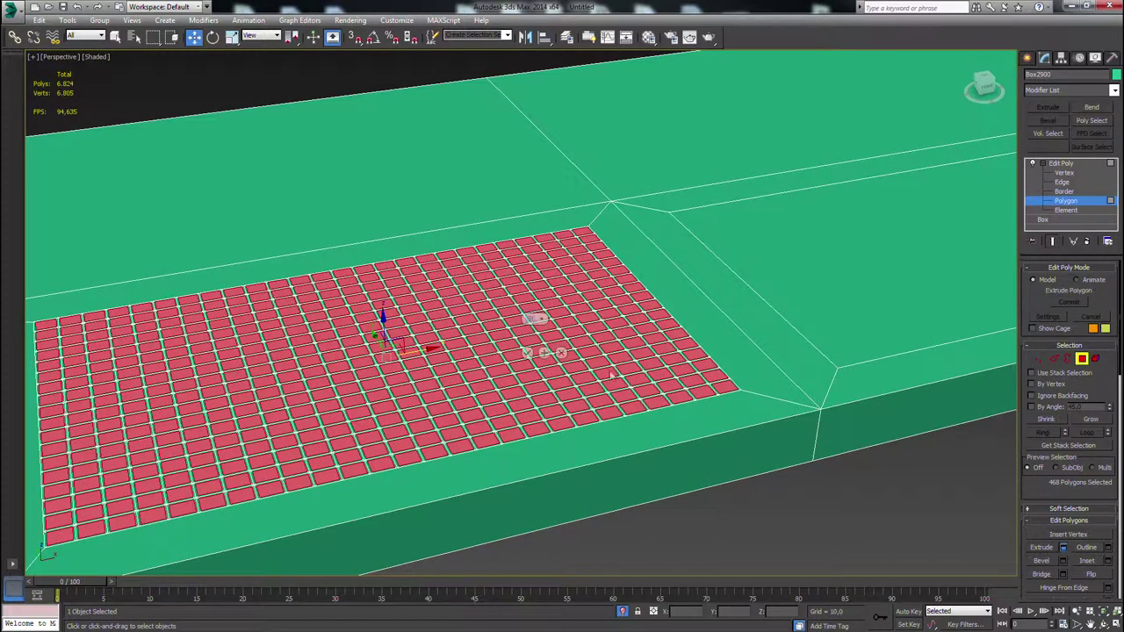
drag(529, 348, 529, 353)
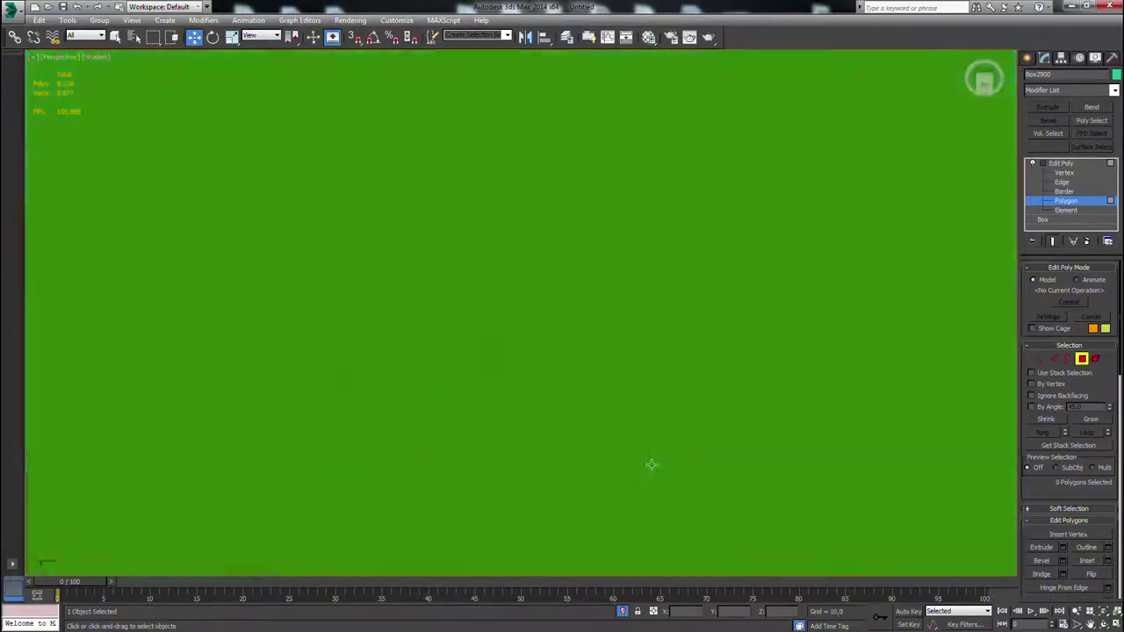
alt+middle_drag(652, 466, 632, 179)
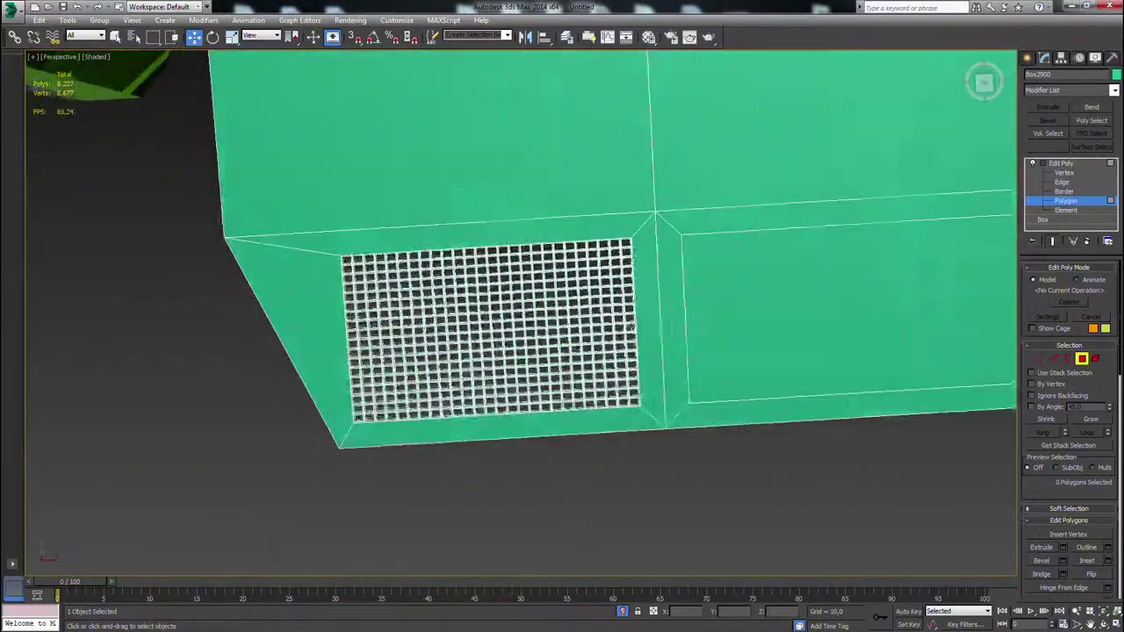
click(624, 269)
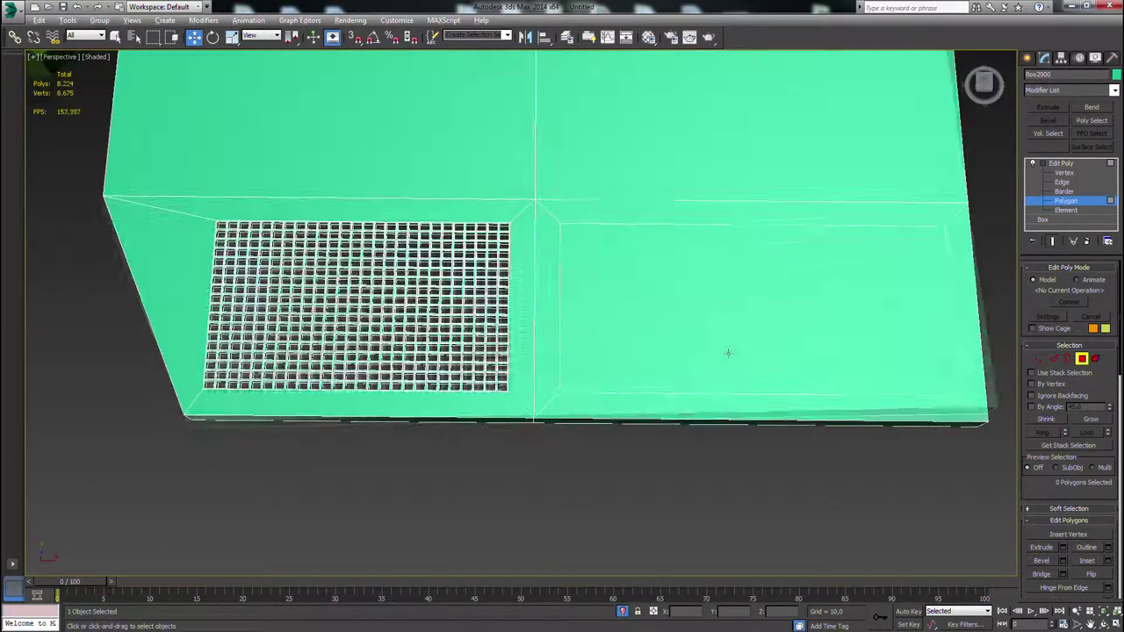
Connect the right panel's two side edges with 10 segments and chamfer the new edges by 1.0 with one segment.
click(727, 351)
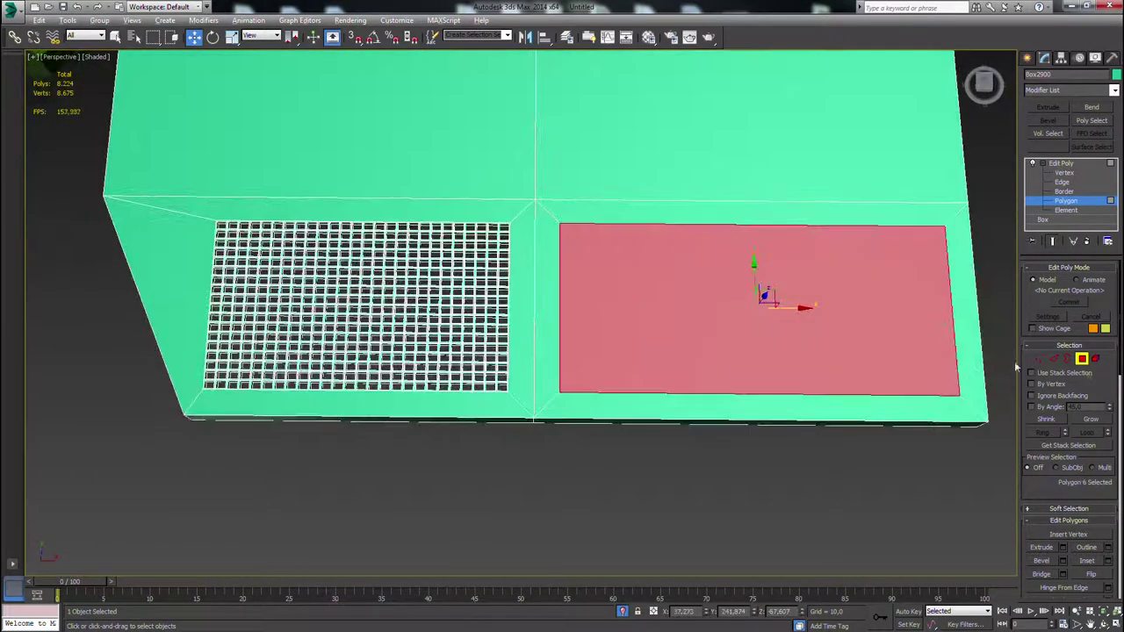
key(2)
click(952, 336)
ctrl+click(559, 314)
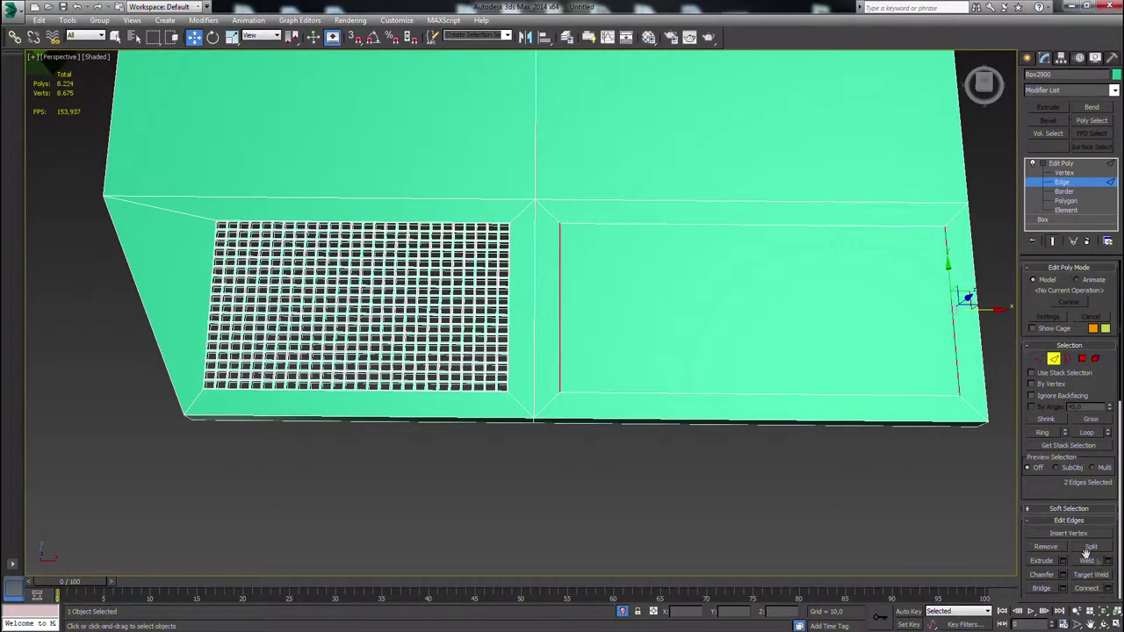
scroll(1099, 494, down, 2)
click(1105, 526)
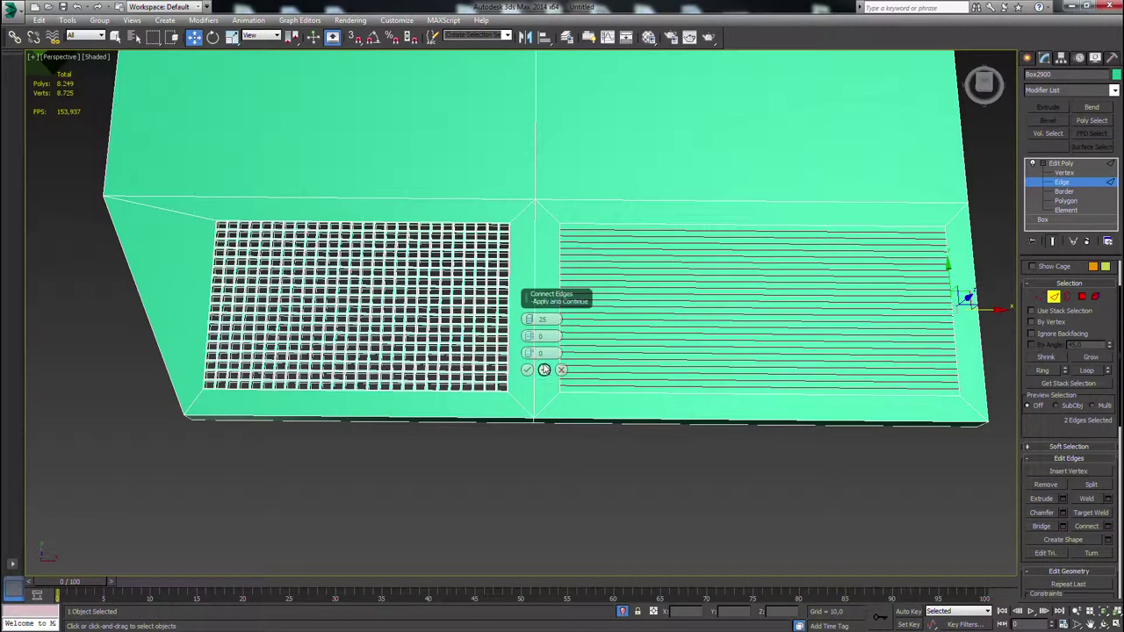
right_click(530, 320)
drag(530, 319, 542, 298)
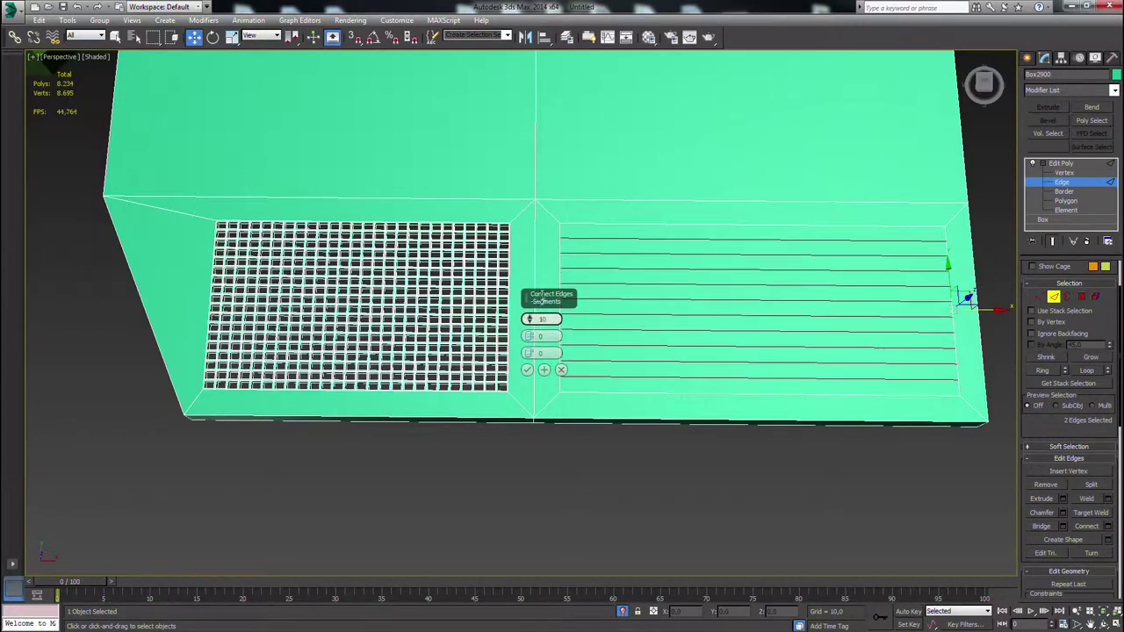
click(526, 370)
click(1062, 513)
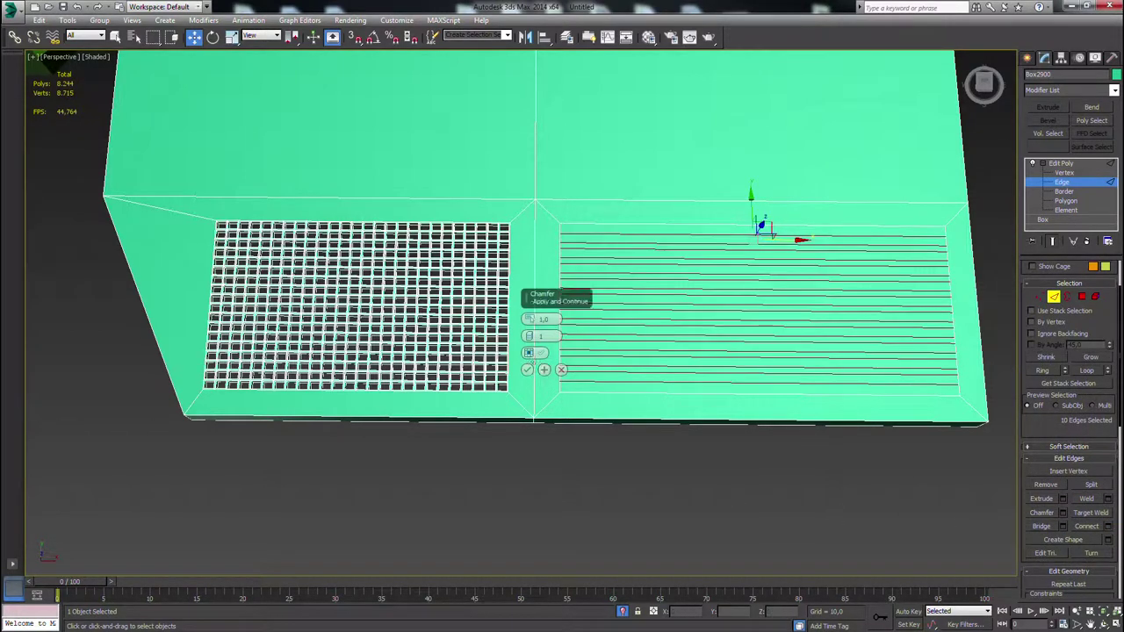
click(527, 370)
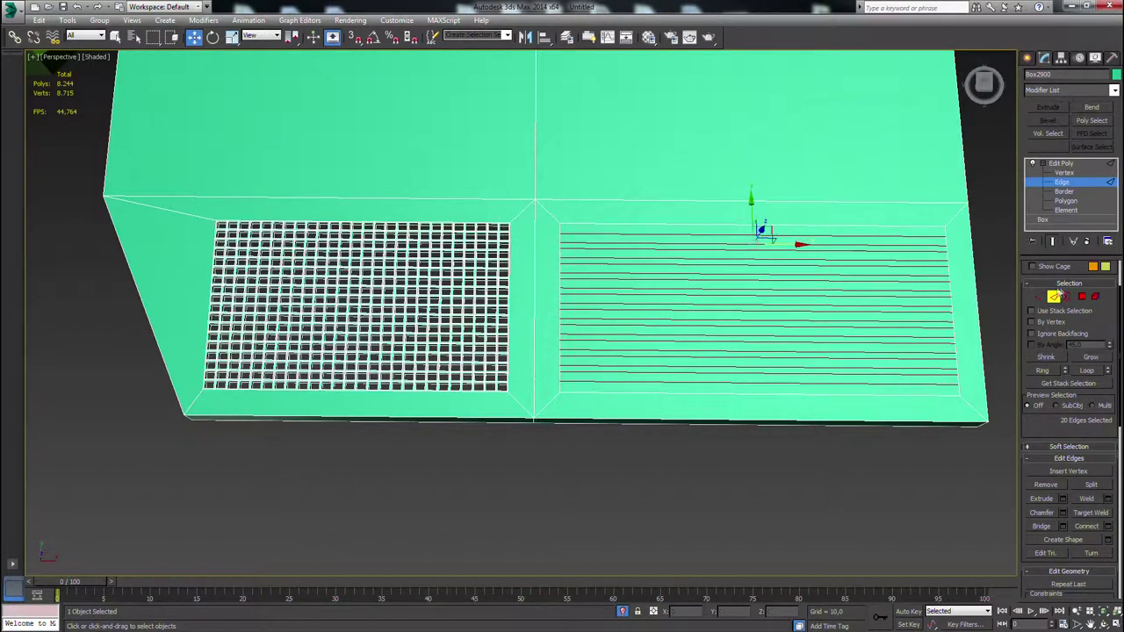
Extrude nine alternating strips of the right panel inward and delete the closing faces to open long slots.
key(4)
alt+middle_drag(736, 398, 812, 417)
click(834, 465)
scroll(904, 334, up, 3)
click(904, 334)
ctrl+click(895, 304)
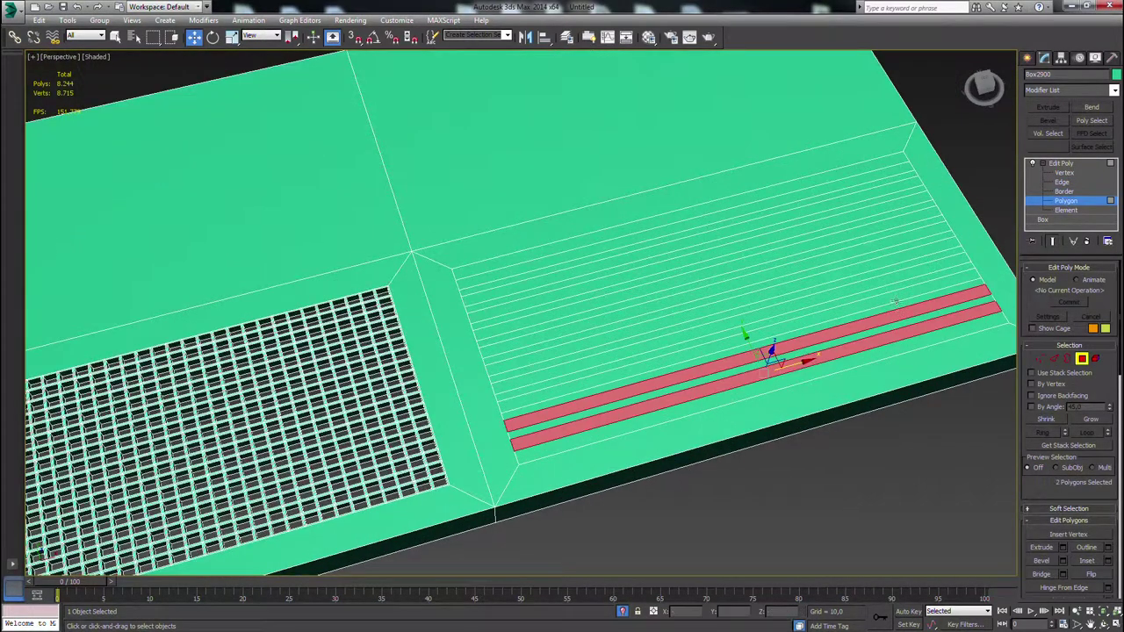
click(902, 323)
ctrl+click(893, 301)
ctrl+click(892, 300)
ctrl+click(892, 308)
ctrl+click(887, 291)
ctrl+click(880, 273)
ctrl+click(873, 255)
ctrl+click(865, 241)
ctrl+click(854, 227)
ctrl+click(844, 211)
ctrl+click(834, 196)
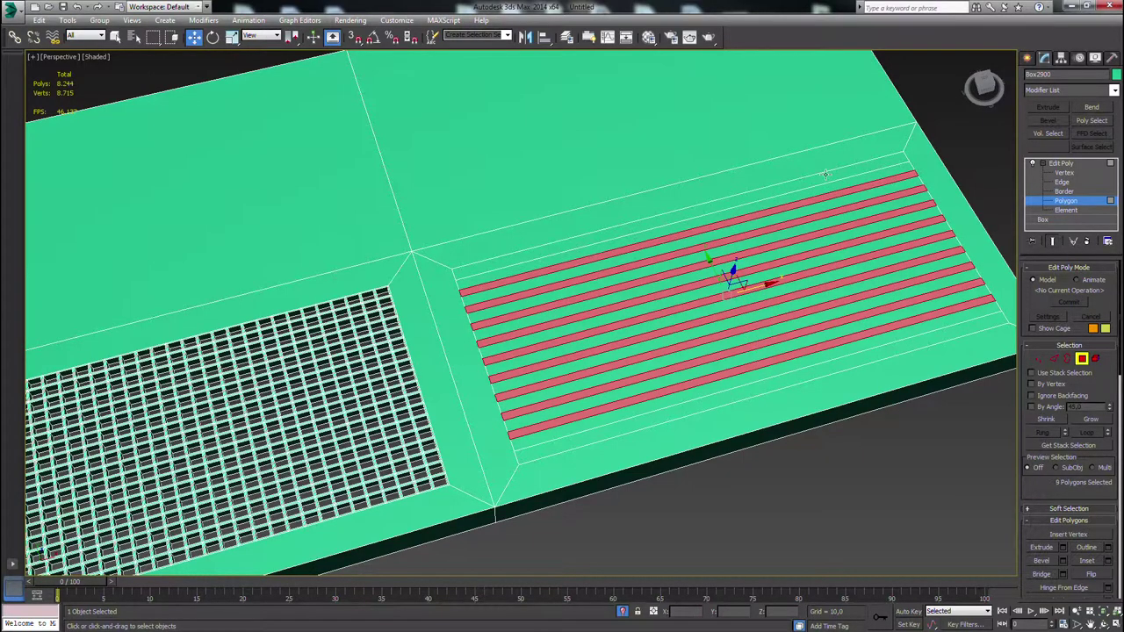
drag(1063, 488, 1060, 452)
click(1061, 511)
alt+middle_drag(632, 377, 574, 329)
click(527, 354)
click(737, 461)
Select the eight frame polygons surrounding the mesh panel and the slotted panel.
alt+middle_drag(737, 462, 738, 392)
scroll(745, 491, down, 4)
scroll(695, 420, up, 3)
click(961, 369)
ctrl+click(729, 458)
ctrl+click(534, 412)
ctrl+click(570, 290)
ctrl+click(511, 313)
ctrl+click(488, 292)
ctrl+click(179, 333)
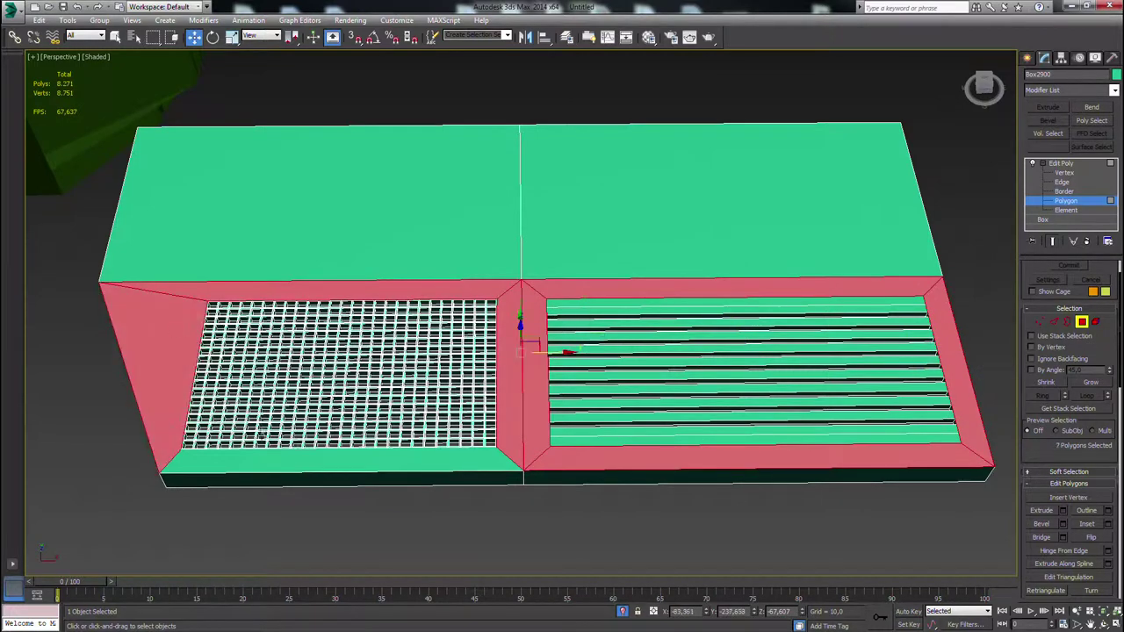
ctrl+click(439, 461)
alt+drag(670, 459, 674, 413)
alt+middle_drag(674, 413, 680, 373)
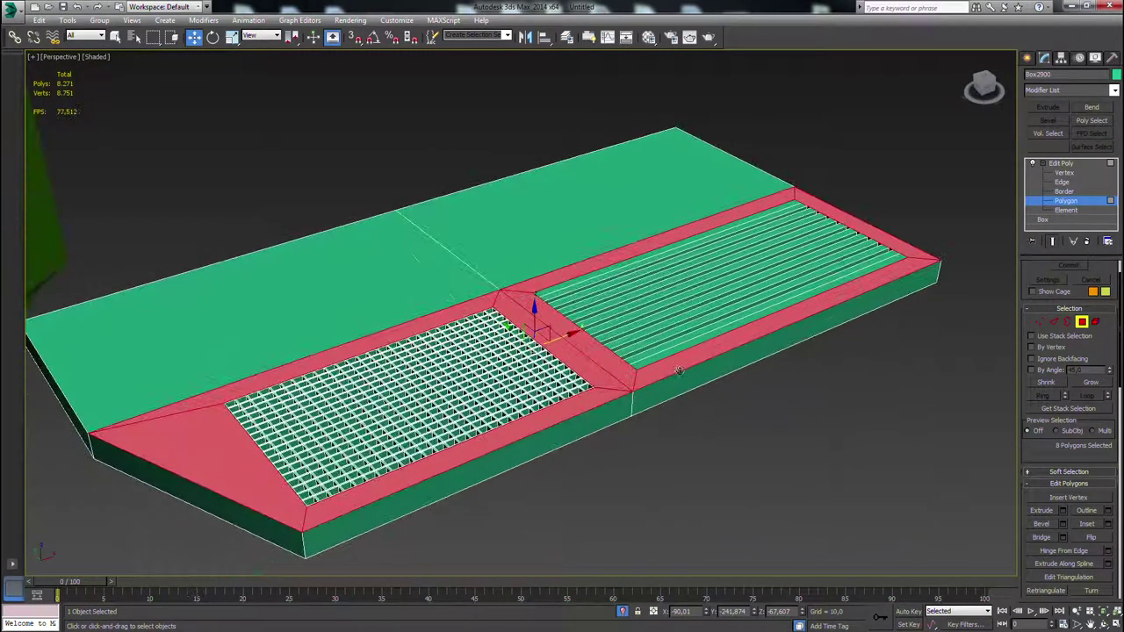
scroll(683, 373, up, 1)
click(1053, 322)
click(620, 378)
ctrl+click(594, 396)
ctrl+click(444, 284)
middle_drag(444, 284, 566, 244)
ctrl+click(216, 368)
ctrl+click(337, 514)
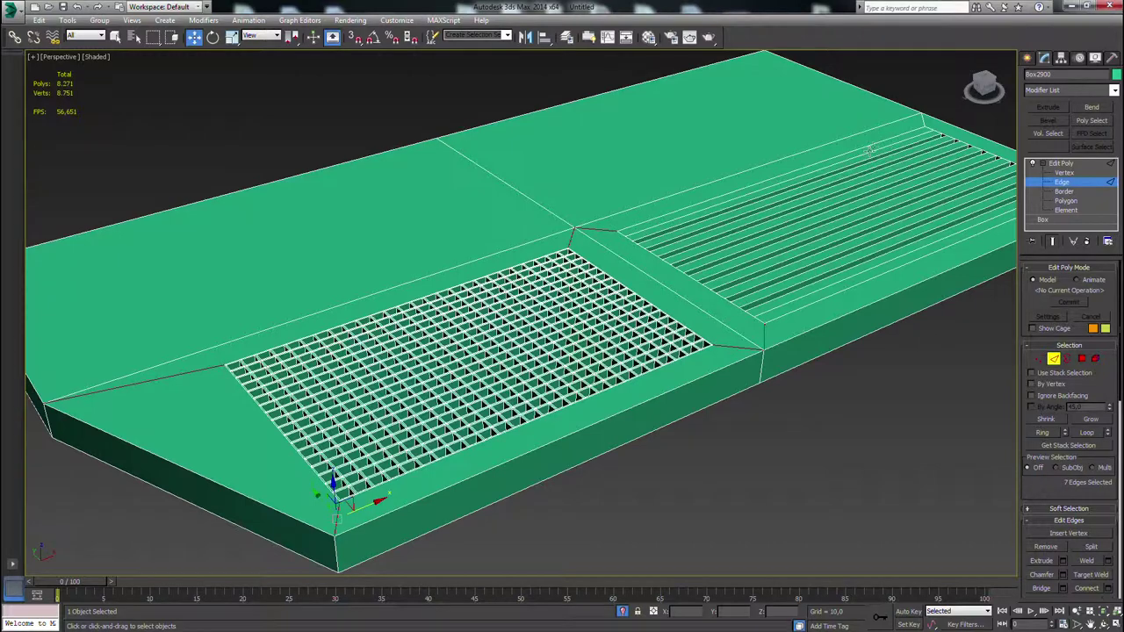
middle_drag(968, 215, 740, 266)
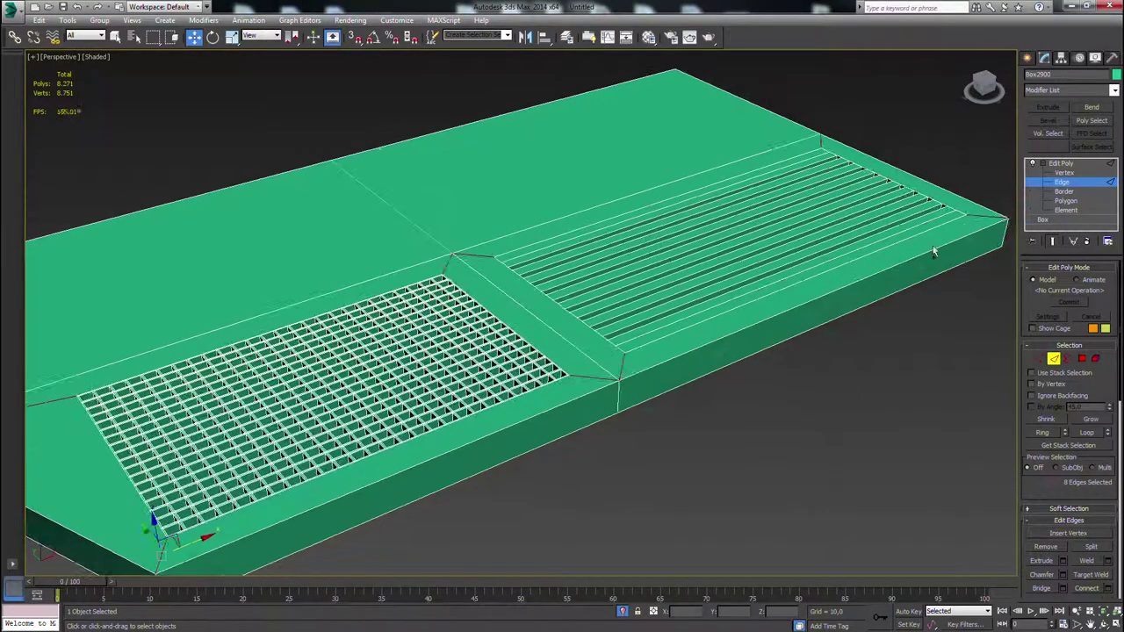
click(1107, 589)
right_click(529, 322)
middle_drag(488, 403, 602, 428)
click(561, 371)
scroll(566, 369, up, 5)
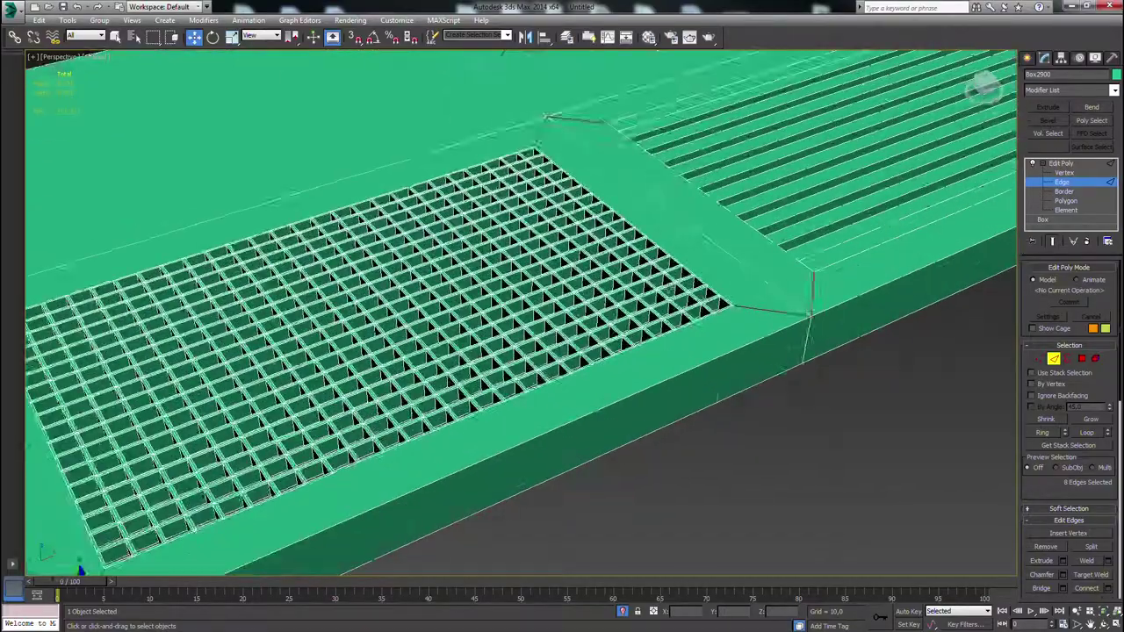
middle_drag(570, 370, 515, 268)
click(695, 304)
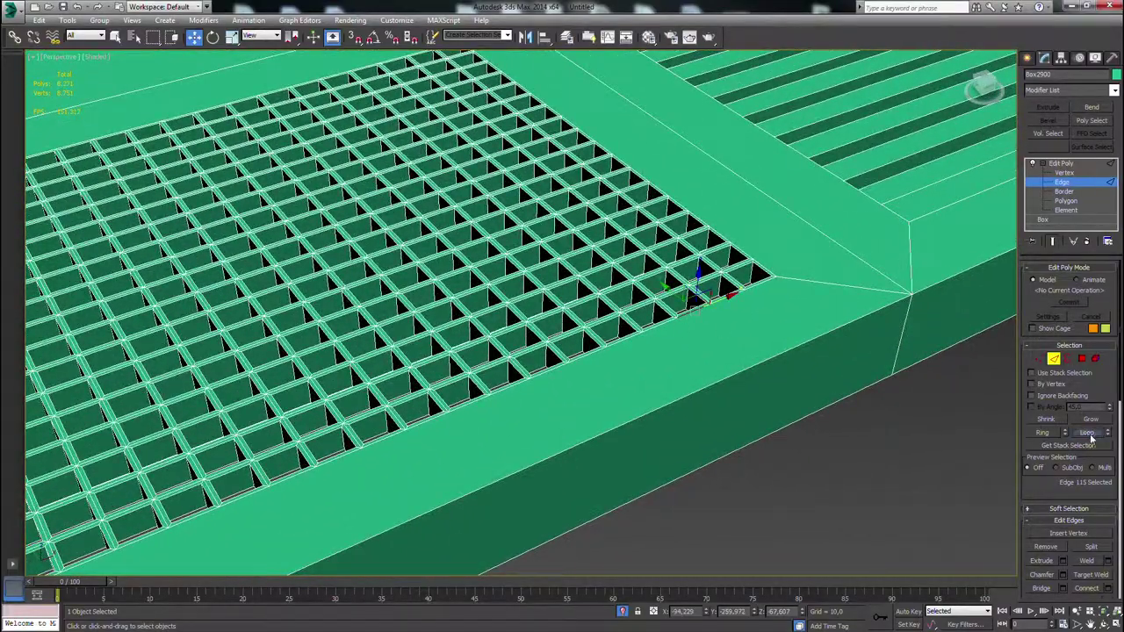
scroll(741, 334, down, 10)
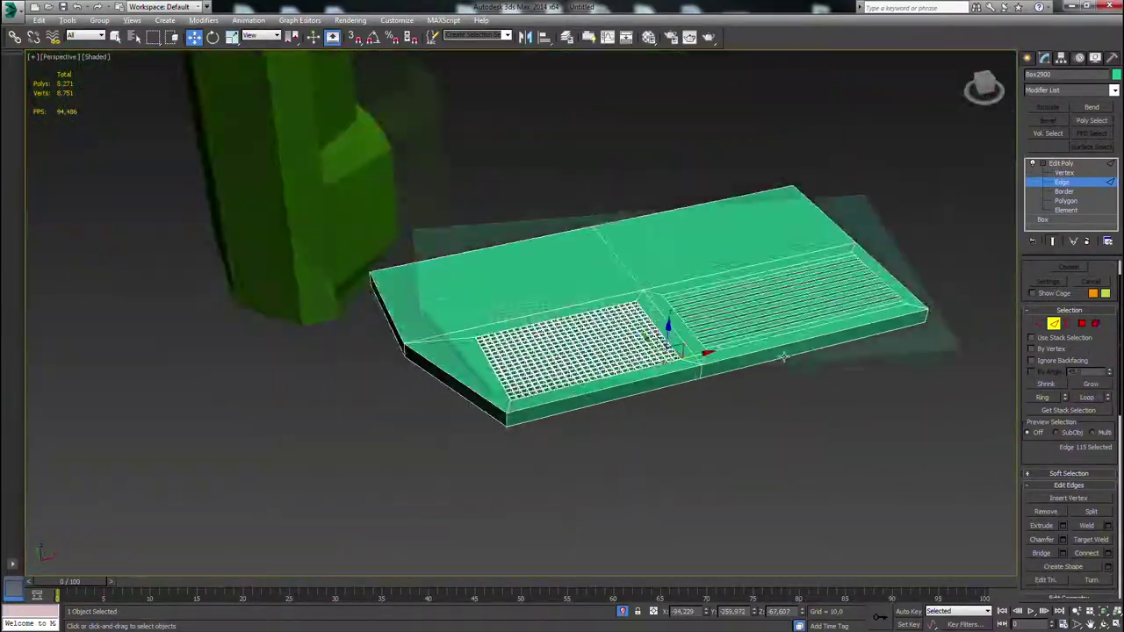
alt+middle_drag(783, 357, 722, 325)
scroll(721, 321, up, 3)
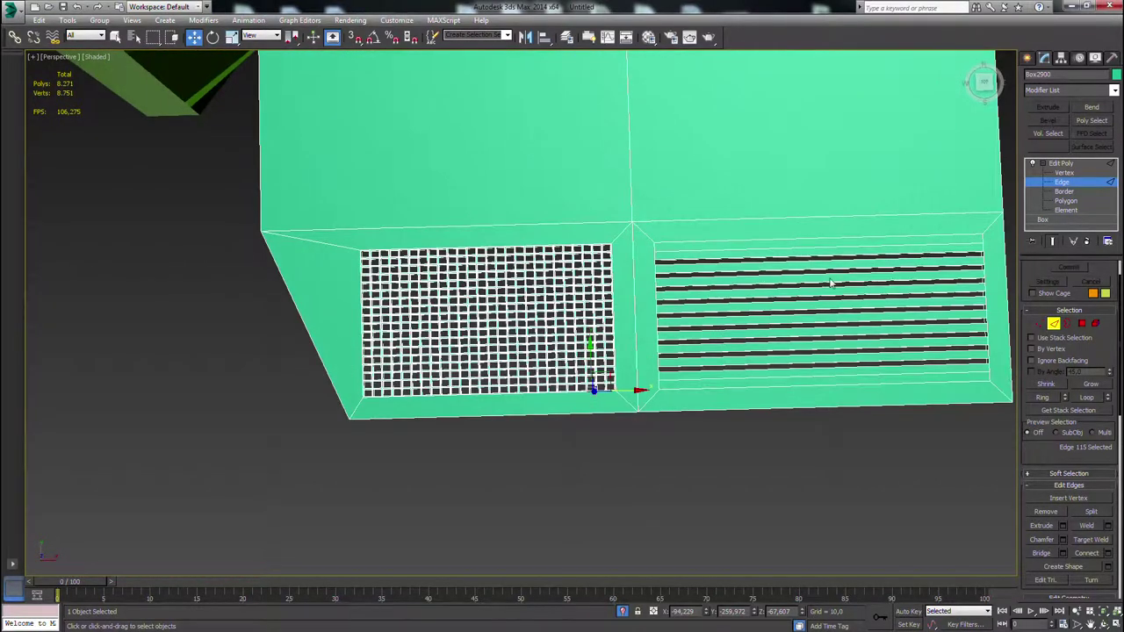
click(981, 238)
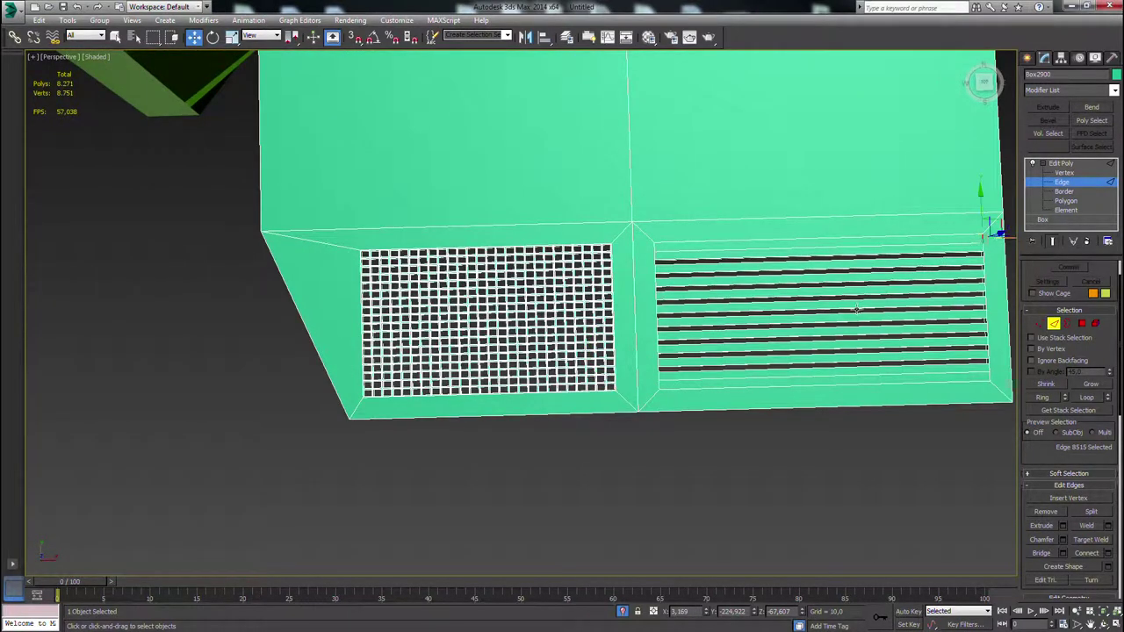
Try insetting the selected frame polygons around both panels as one group.
click(1081, 324)
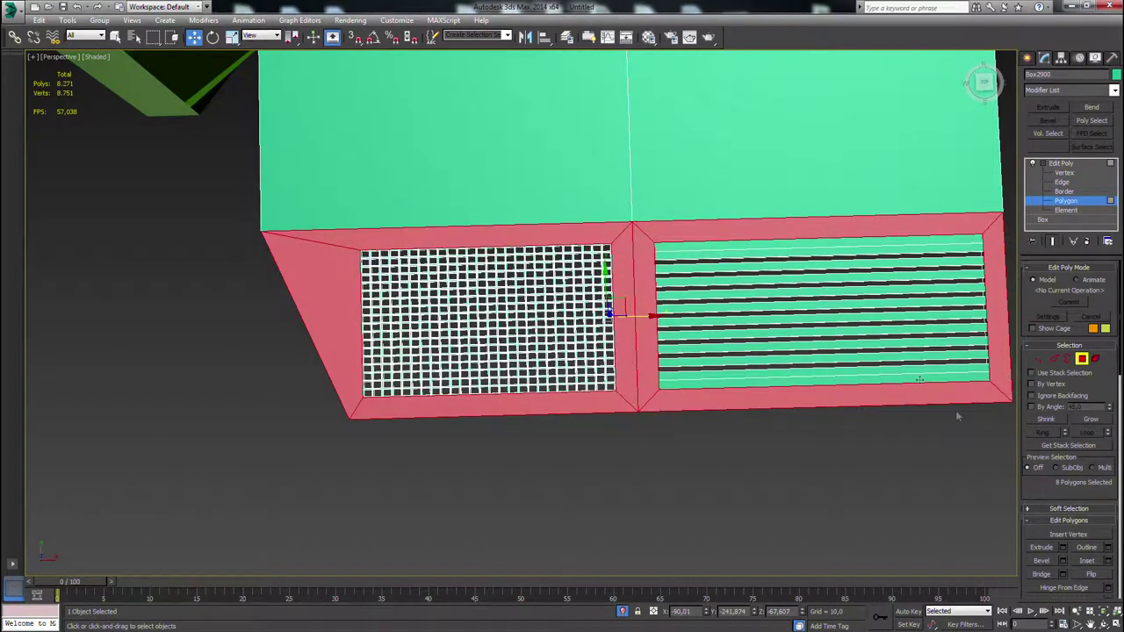
alt+middle_drag(934, 371, 976, 326)
click(1108, 562)
mouse_move(682, 348)
middle_down()
mouse_move(721, 326)
mouse_move(690, 368)
middle_up()
scroll(722, 325, up, 3)
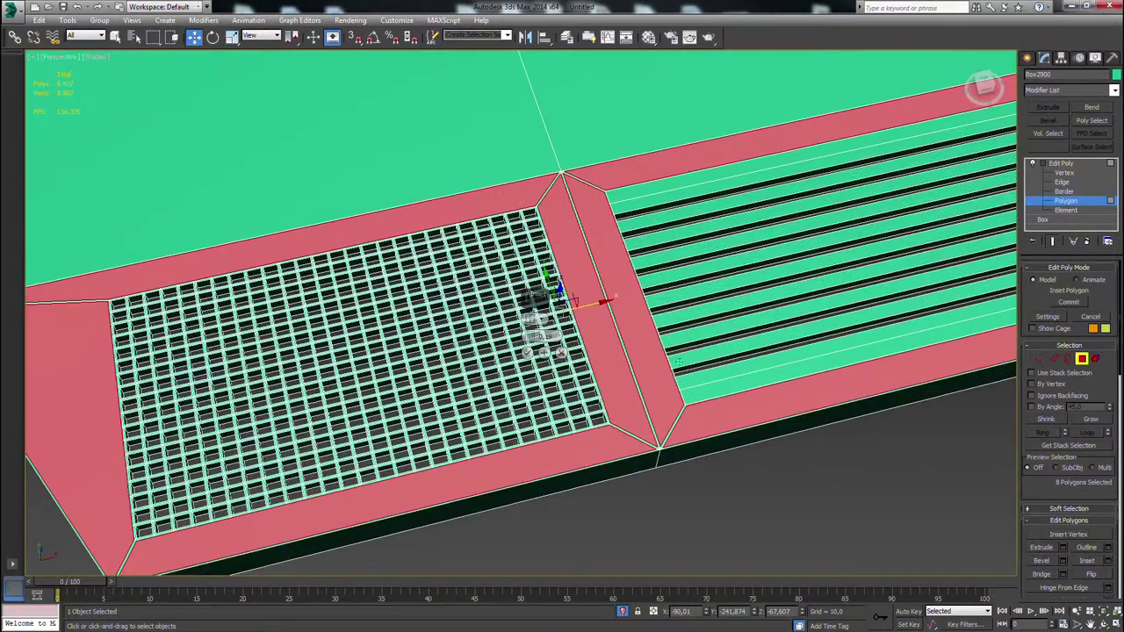
click(543, 321)
click(562, 329)
drag(528, 336, 527, 331)
click(527, 352)
Select edges along the frame's narrow inset border, and undo the selection and the inset.
alt+middle_drag(689, 421, 658, 403)
click(1055, 360)
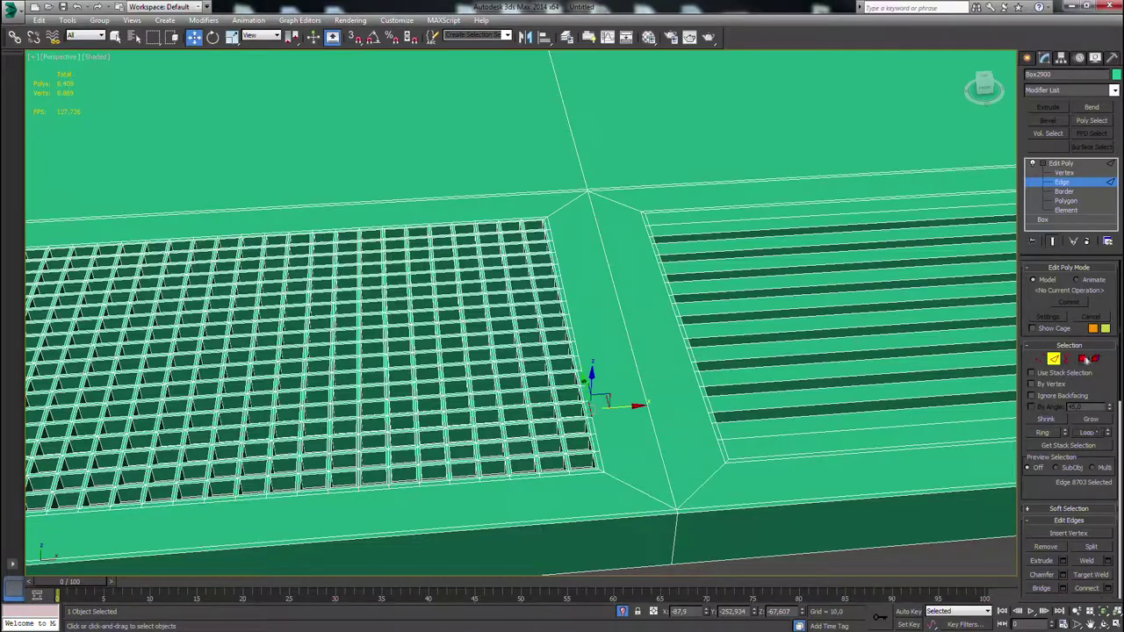
click(1080, 359)
ctrl+click(1056, 360)
alt+middle_drag(674, 326, 647, 328)
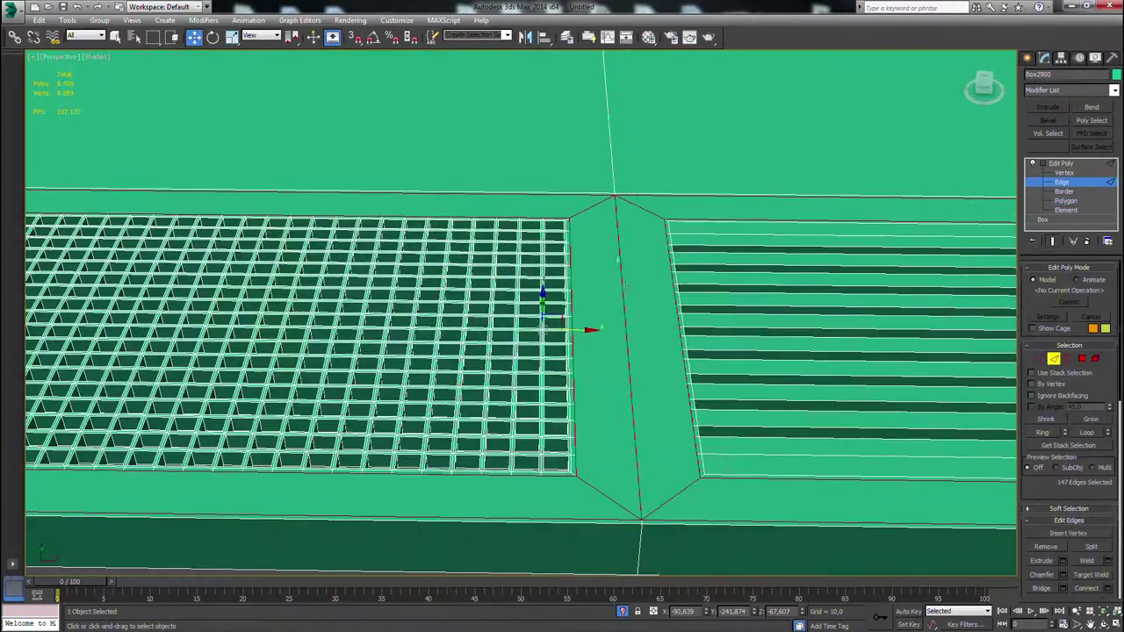
alt+middle_drag(638, 168, 674, 174)
scroll(674, 174, down, 4)
alt+middle_drag(690, 264, 632, 346)
scroll(630, 364, up, 4)
click(616, 349)
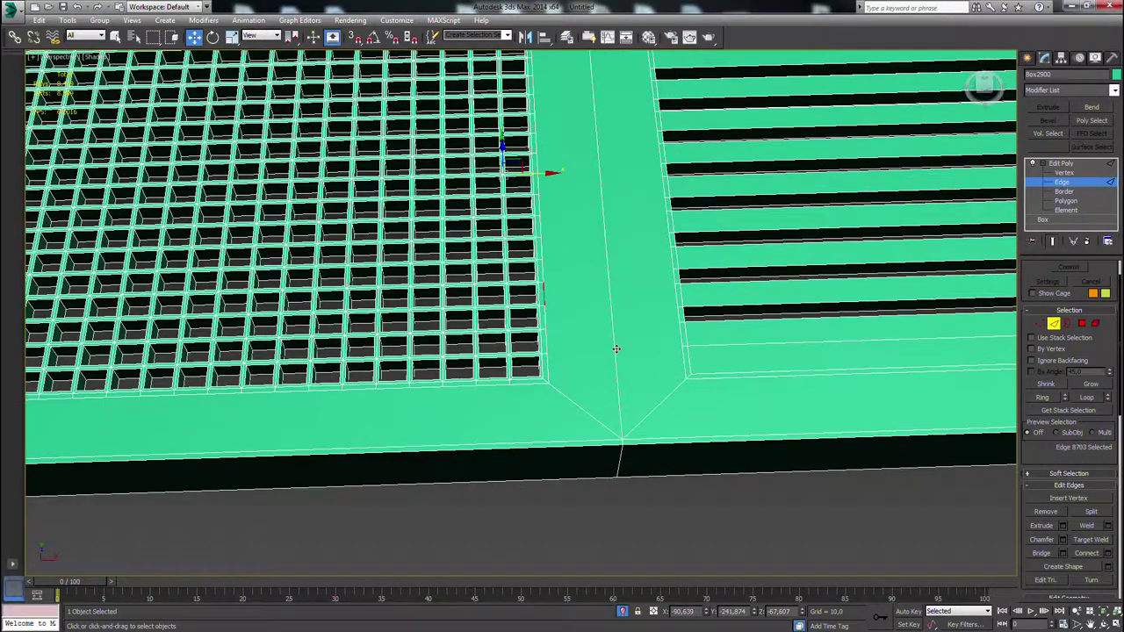
click(686, 376)
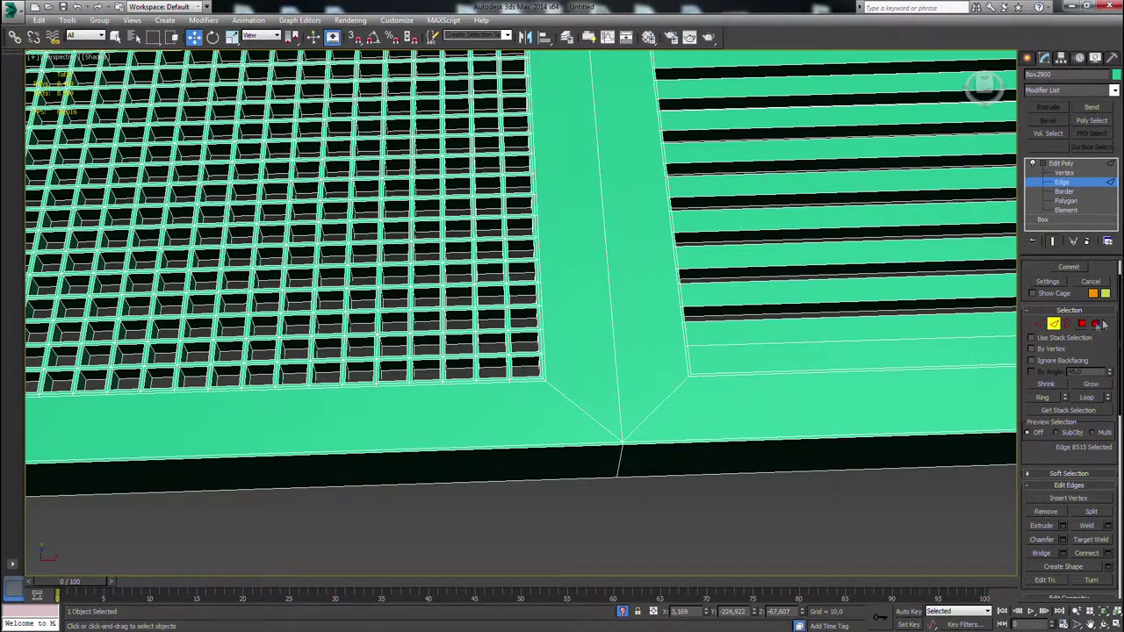
Inset the eight frame polygons around both panels as one group with a wider border than before.
click(1082, 324)
click(1108, 561)
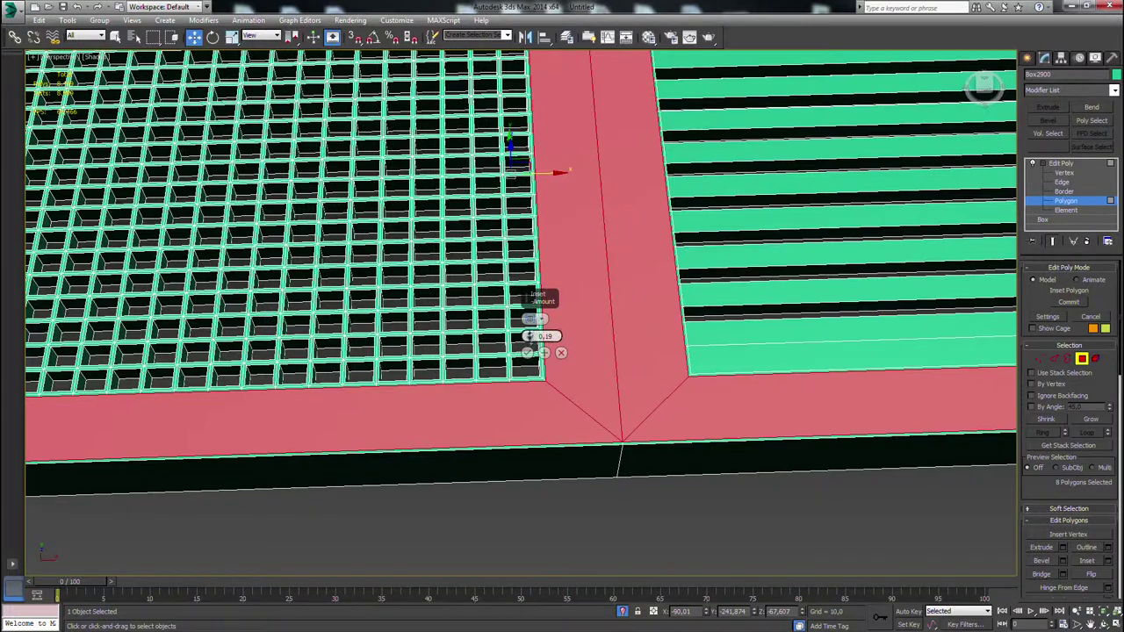
drag(531, 343, 529, 336)
click(527, 354)
Select the thin border polygons around both grates and extrude them inward to form a recessed gap.
key(2)
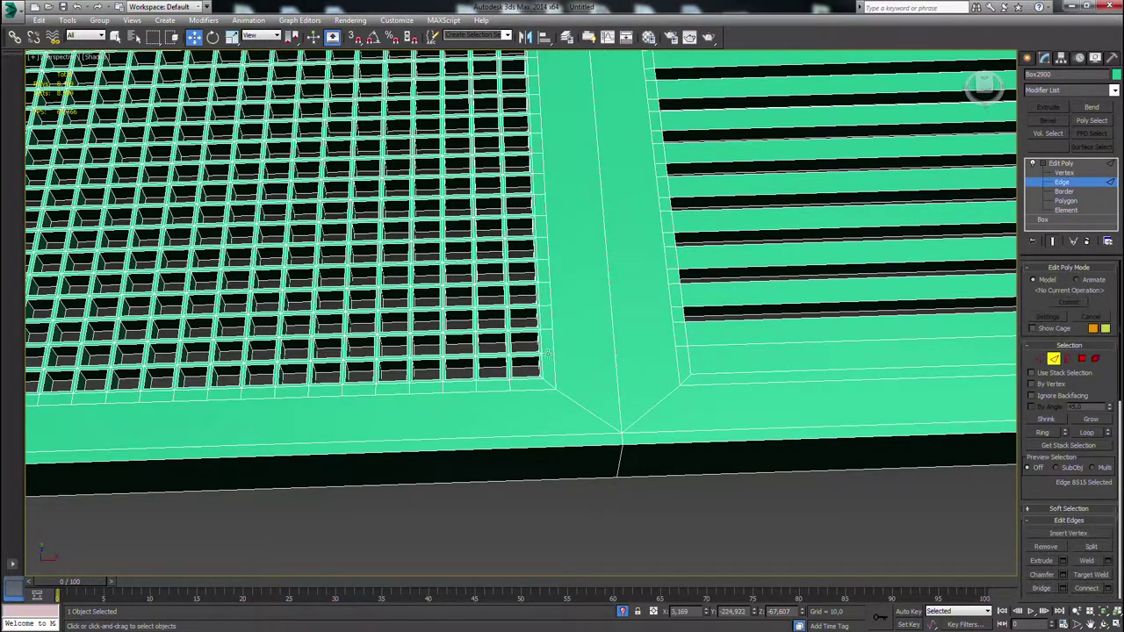
click(1043, 433)
ctrl+click(1082, 359)
alt+middle_drag(645, 409, 728, 338)
click(1063, 544)
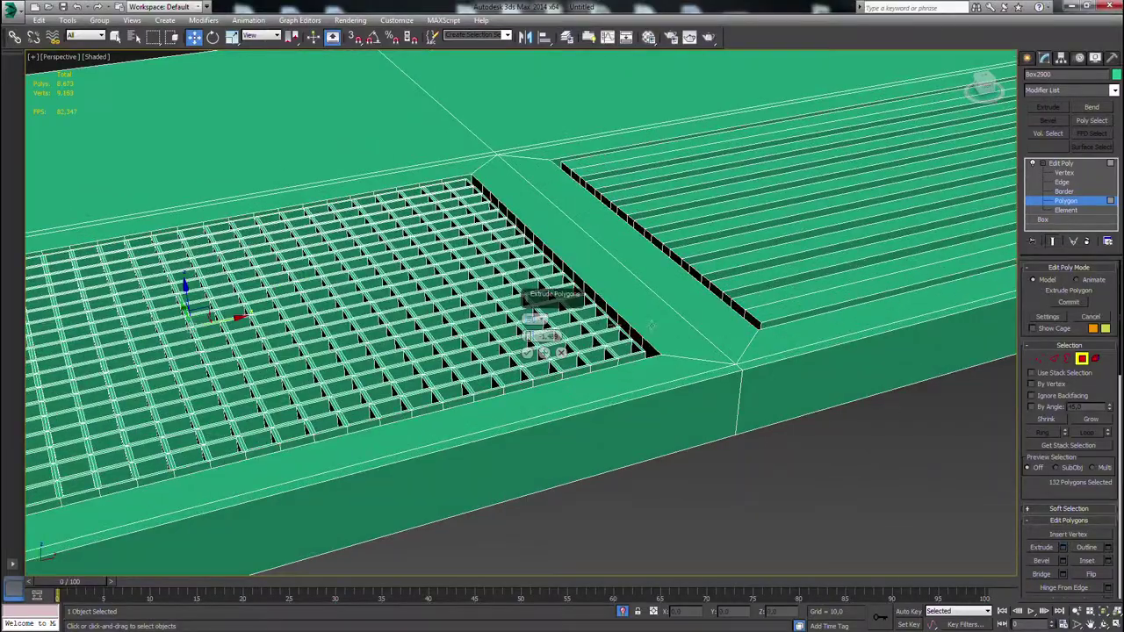
click(527, 354)
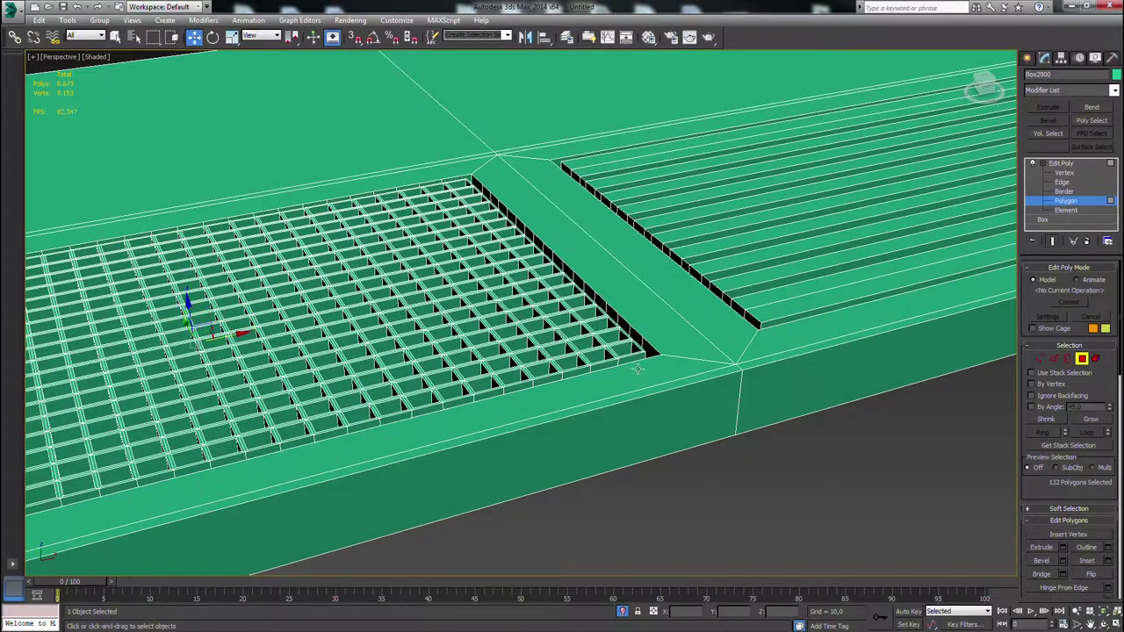
alt+middle_drag(703, 368, 697, 407)
scroll(715, 409, down, 5)
scroll(730, 414, up, 5)
Select the slab's faces and frame including the gap walls but without the two grates, and detach them as a separate object.
click(731, 416)
alt+middle_drag(540, 436, 587, 444)
scroll(588, 446, down, 5)
drag(509, 430, 604, 458)
alt+middle_drag(604, 458, 614, 452)
drag(695, 493, 506, 426)
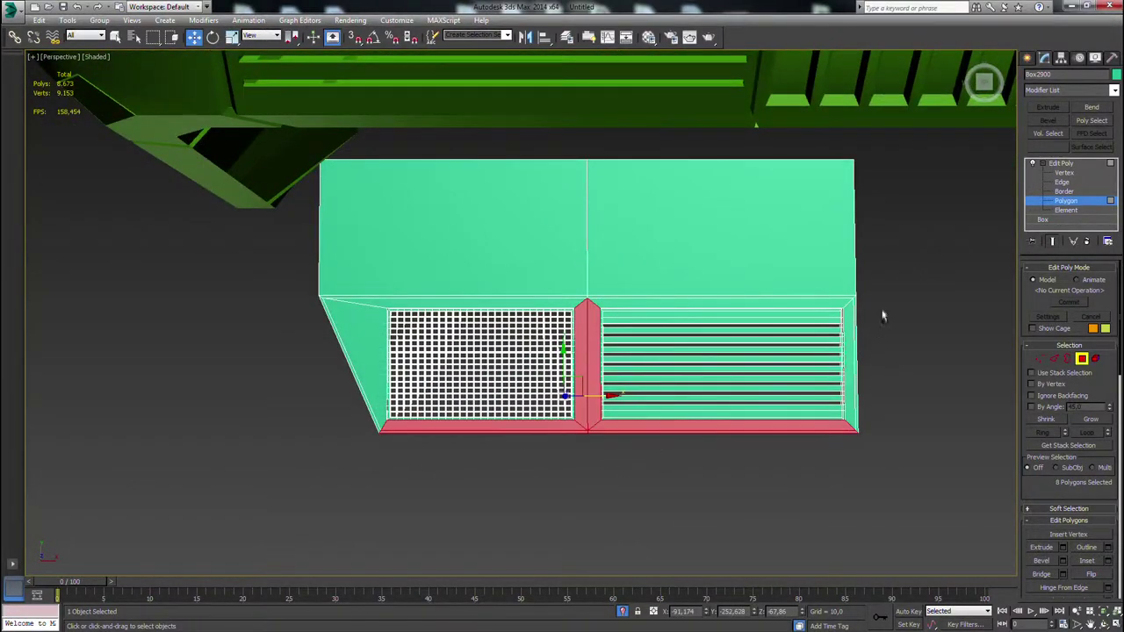
ctrl+drag(856, 430, 856, 430)
ctrl+drag(889, 250, 560, 282)
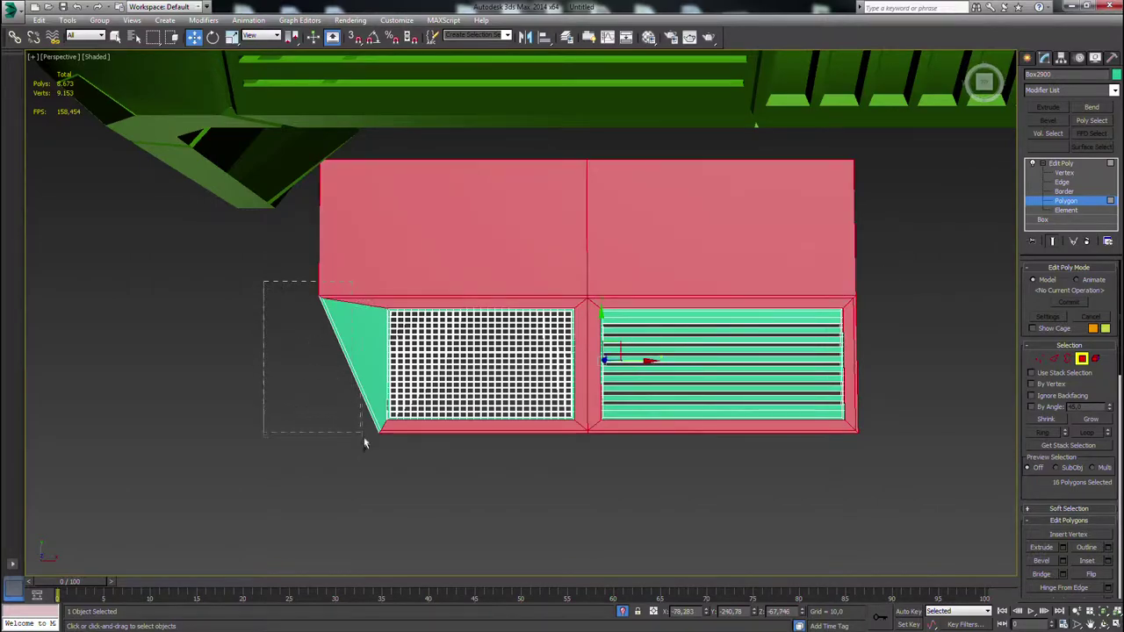
ctrl+drag(361, 429, 363, 430)
scroll(457, 438, up, 7)
click(1090, 422)
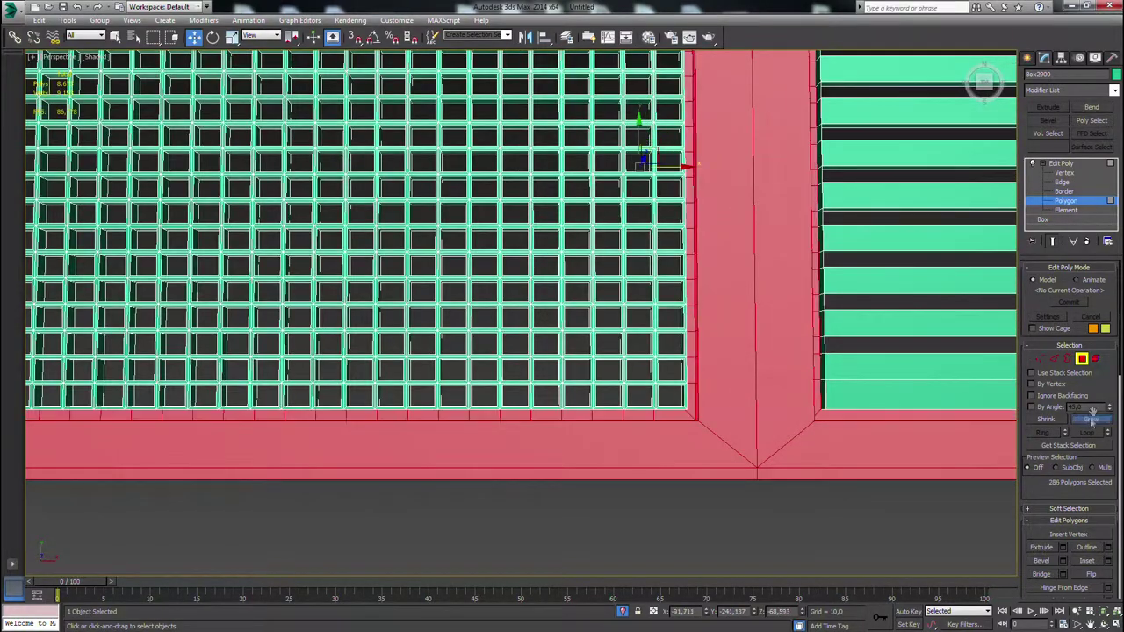
alt+middle_drag(848, 389, 769, 436)
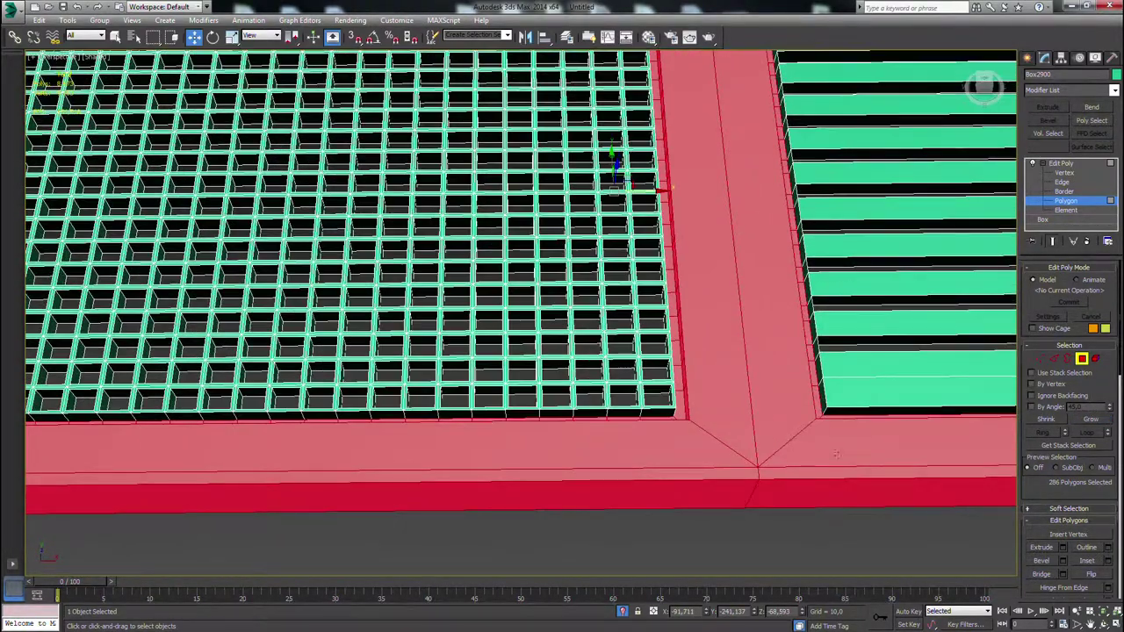
click(1046, 419)
click(1086, 422)
alt+middle_drag(849, 395, 757, 349)
drag(1030, 487, 1011, 215)
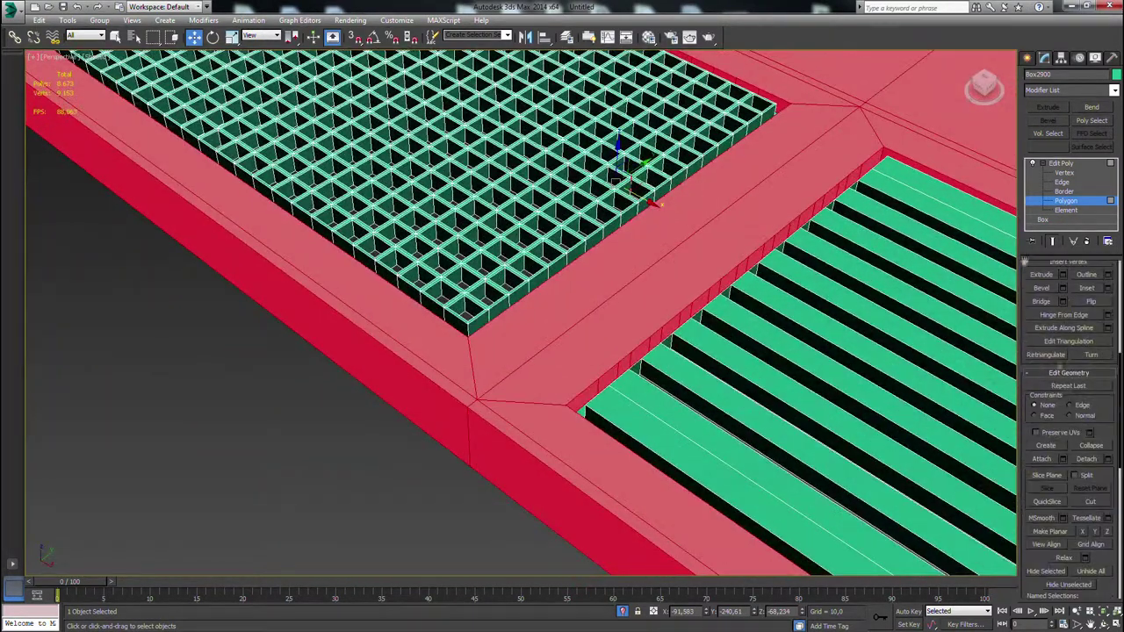
click(1087, 459)
Leave polygon editing and select both the detached frame object and the remaining grate object.
scroll(571, 296, down, 7)
alt+middle_drag(571, 296, 712, 312)
drag(873, 356, 641, 152)
click(1066, 201)
click(878, 140)
click(1027, 58)
drag(913, 422, 138, 106)
alt+middle_drag(387, 210, 381, 241)
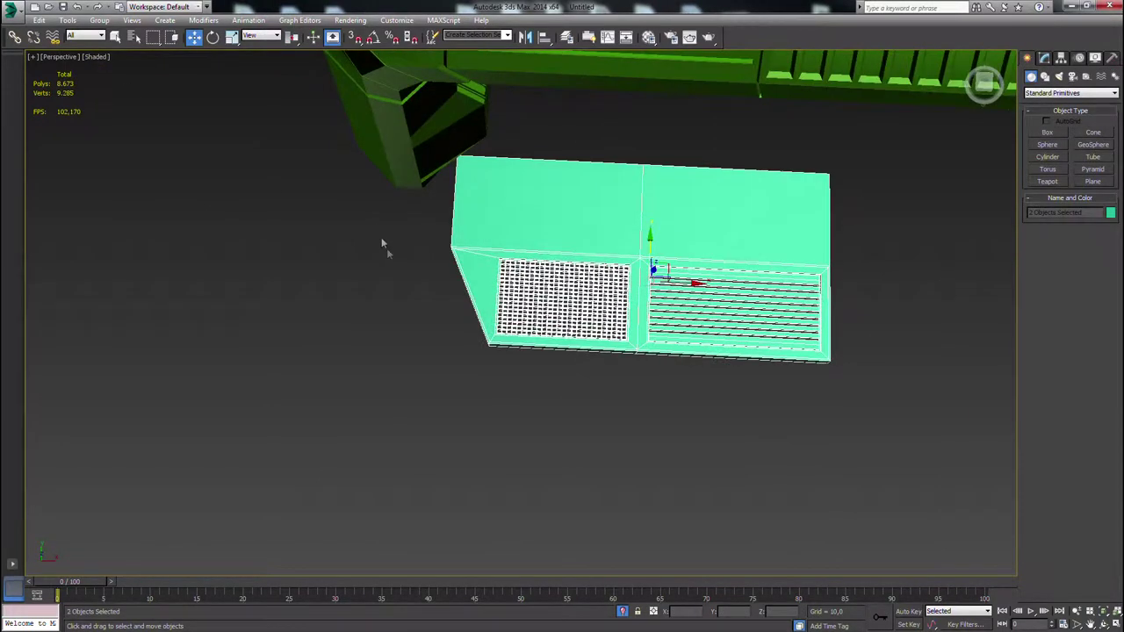
Select the edge loop along the outer rim of the frame around both grates and extrude it inward into a thin groove.
scroll(508, 290, up, 5)
click(481, 321)
middle_drag(883, 165, 625, 231)
click(1044, 59)
click(1081, 282)
key(2)
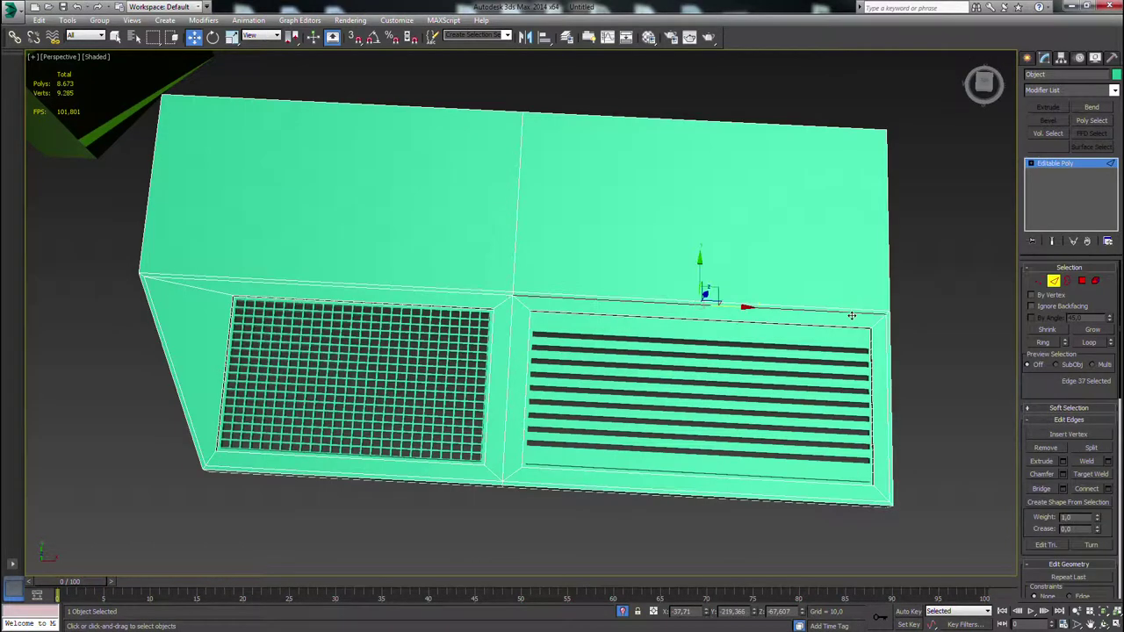
ctrl+click(476, 296)
click(1087, 343)
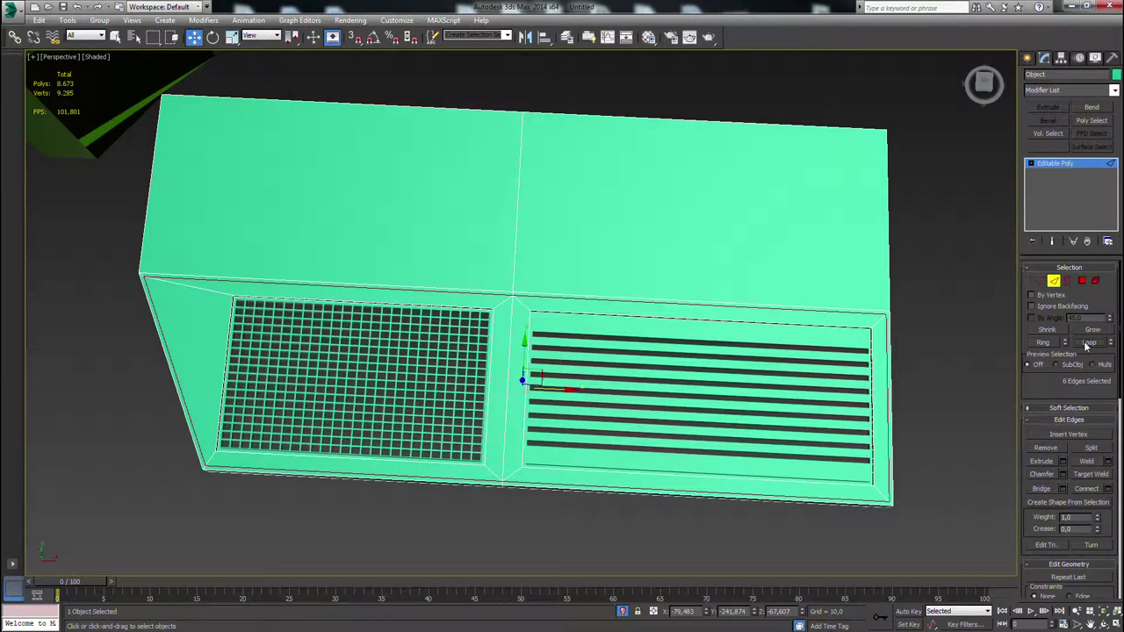
click(1063, 461)
right_click(529, 320)
drag(529, 336, 529, 359)
scroll(518, 330, up, 4)
drag(530, 319, 529, 329)
click(528, 352)
Connect the three cross edges of the slab's flat rear area with 2 segments.
alt+middle_drag(520, 299, 646, 230)
scroll(506, 275, down, 4)
ctrl+click(704, 189)
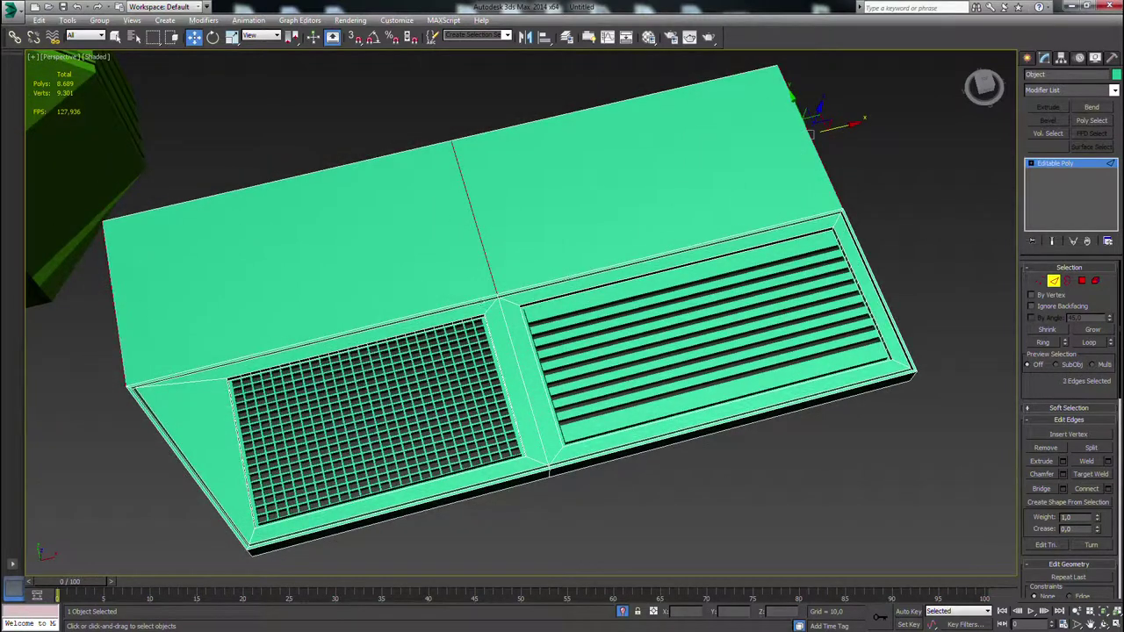
alt+middle_drag(464, 305, 607, 314)
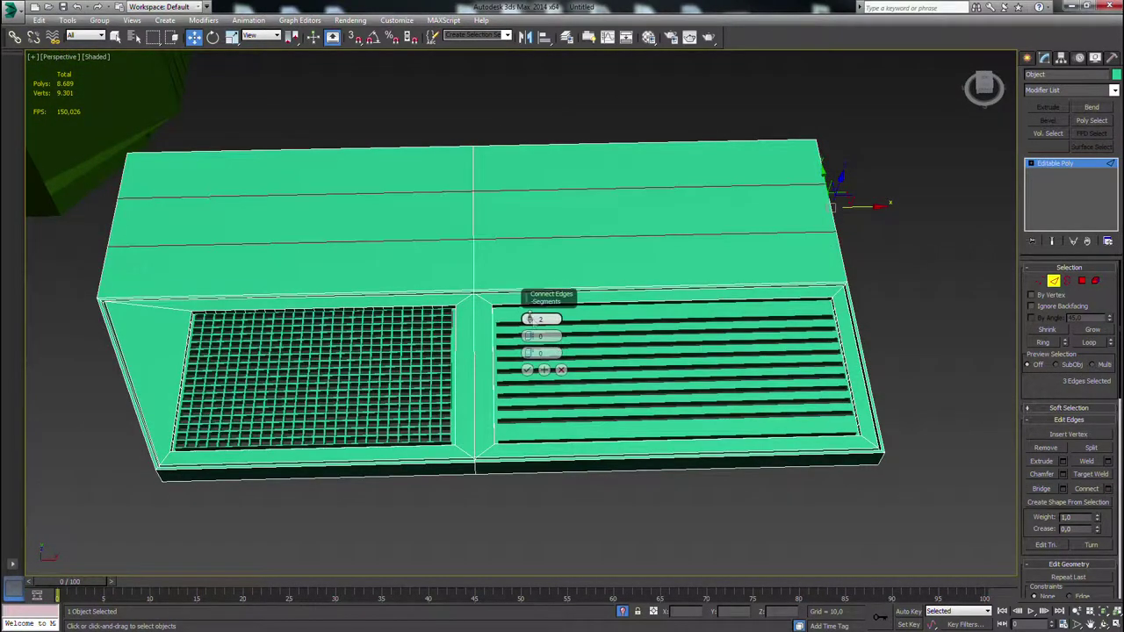
click(529, 316)
click(527, 370)
Select the two polygons of the rear area's middle strip and inset them slightly as one group.
click(835, 225)
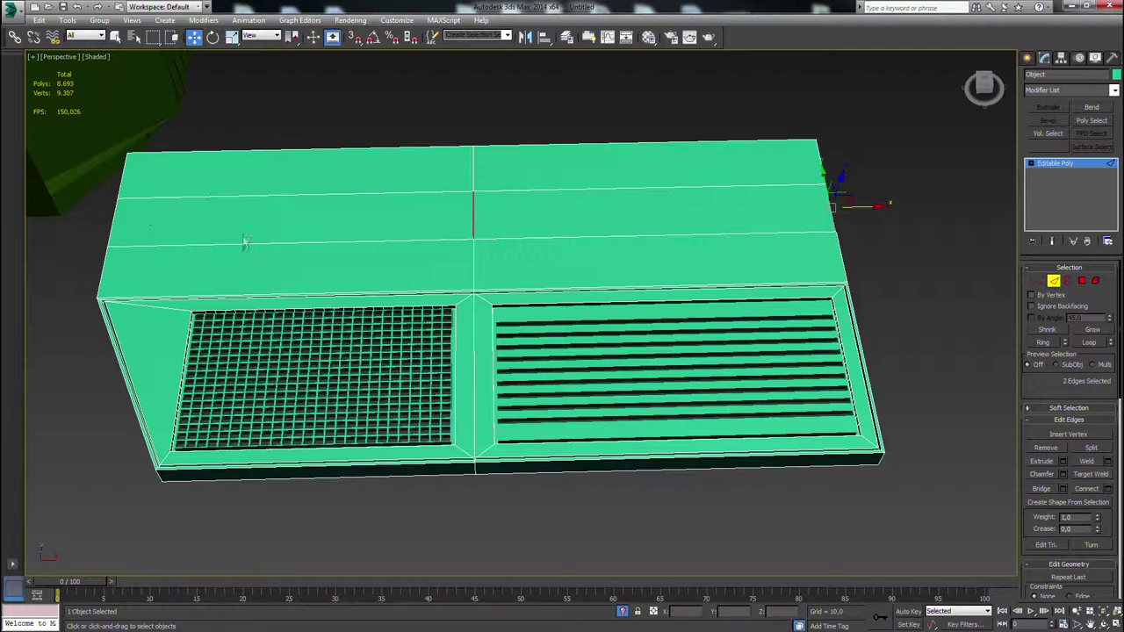
click(1085, 283)
click(746, 216)
ctrl+click(431, 220)
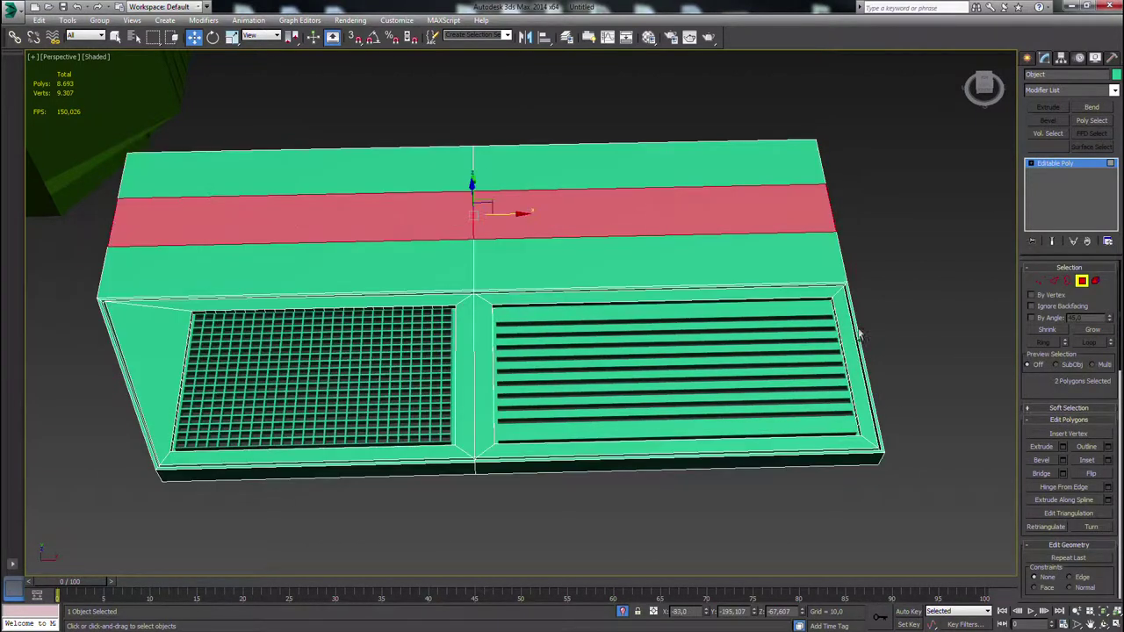
click(1063, 447)
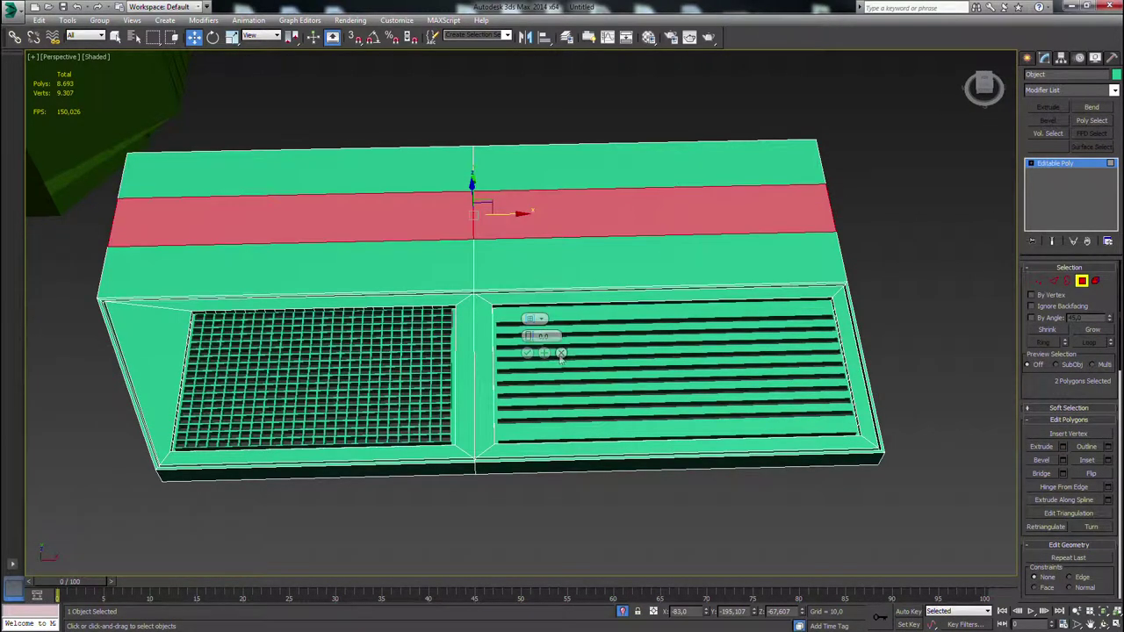
click(1107, 461)
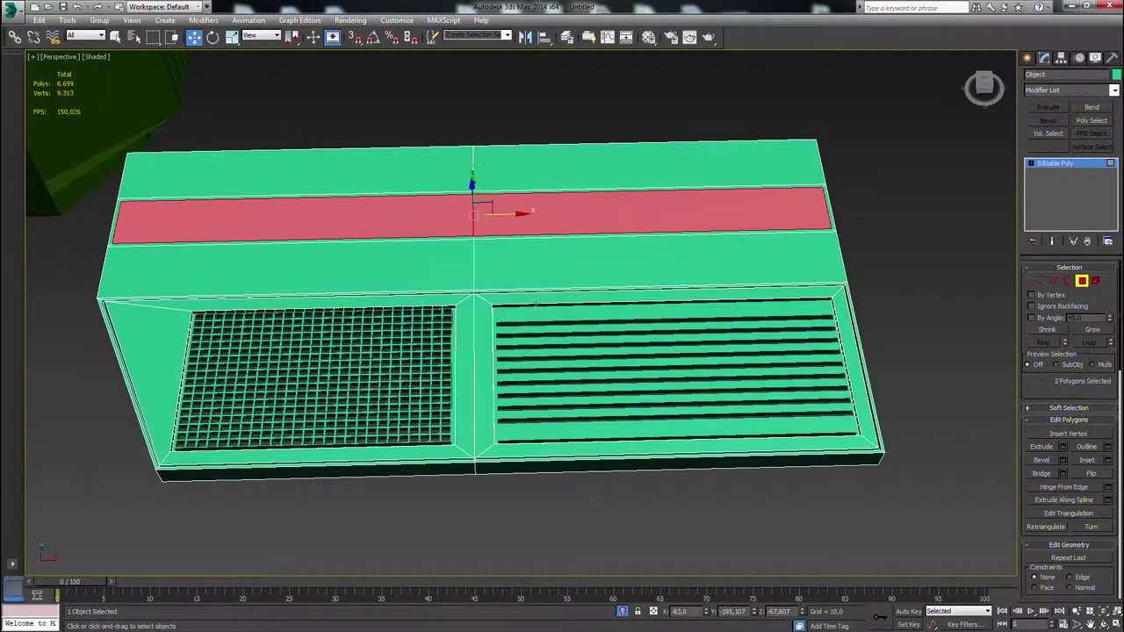
click(1062, 447)
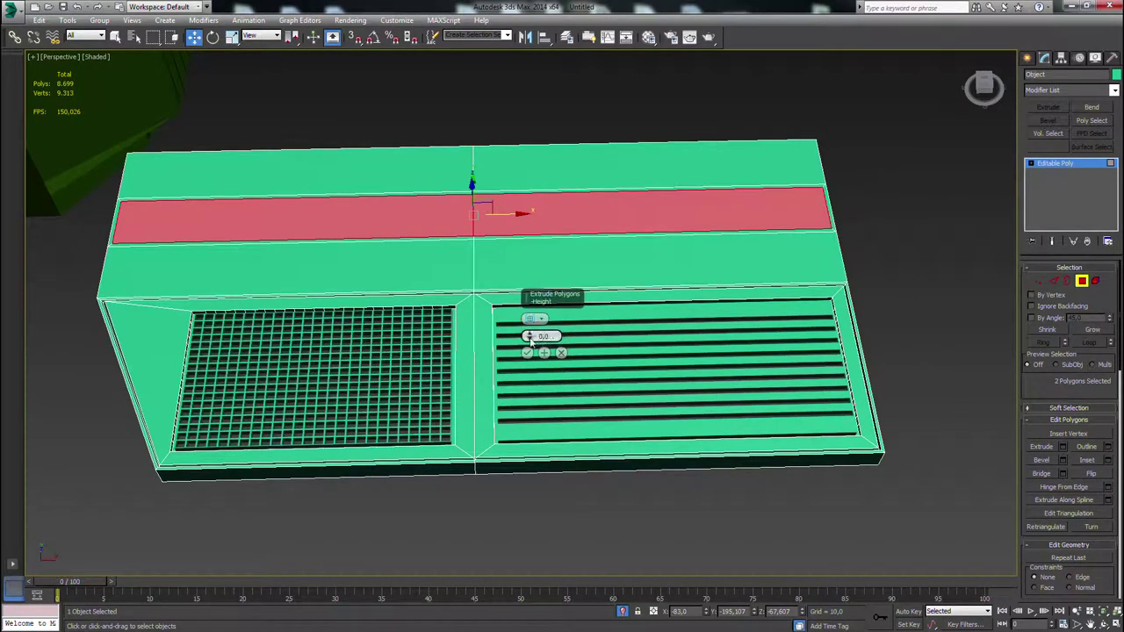
drag(528, 336, 525, 340)
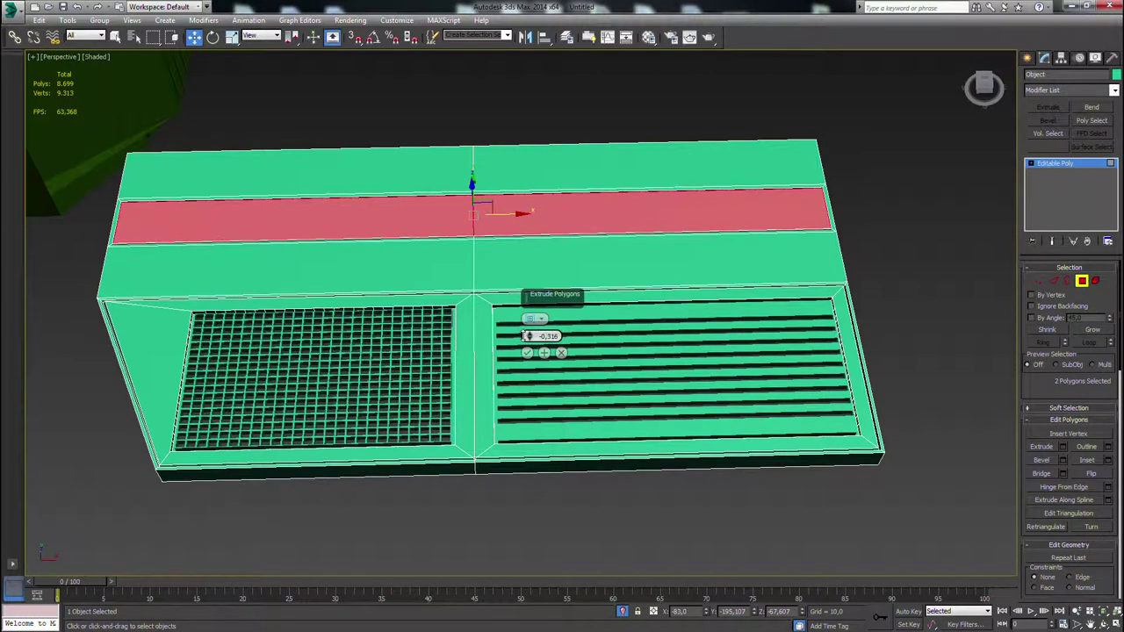
click(558, 352)
Select the outline edges of the inset middle strip and extrude them into a thin groove.
click(1053, 281)
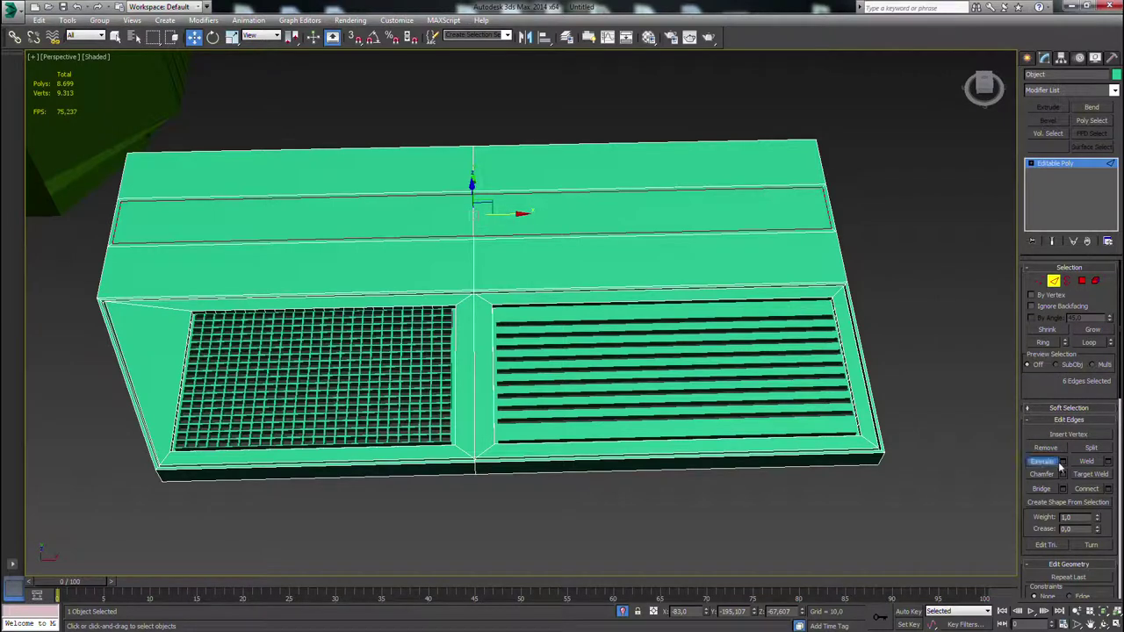
click(1063, 462)
scroll(559, 266, up, 4)
click(529, 352)
scroll(566, 274, down, 5)
scroll(732, 320, up, 3)
Leave edge editing, select the slab together with both grates and group them.
click(865, 255)
click(1029, 59)
drag(878, 192, 274, 474)
click(98, 20)
click(107, 35)
click(570, 340)
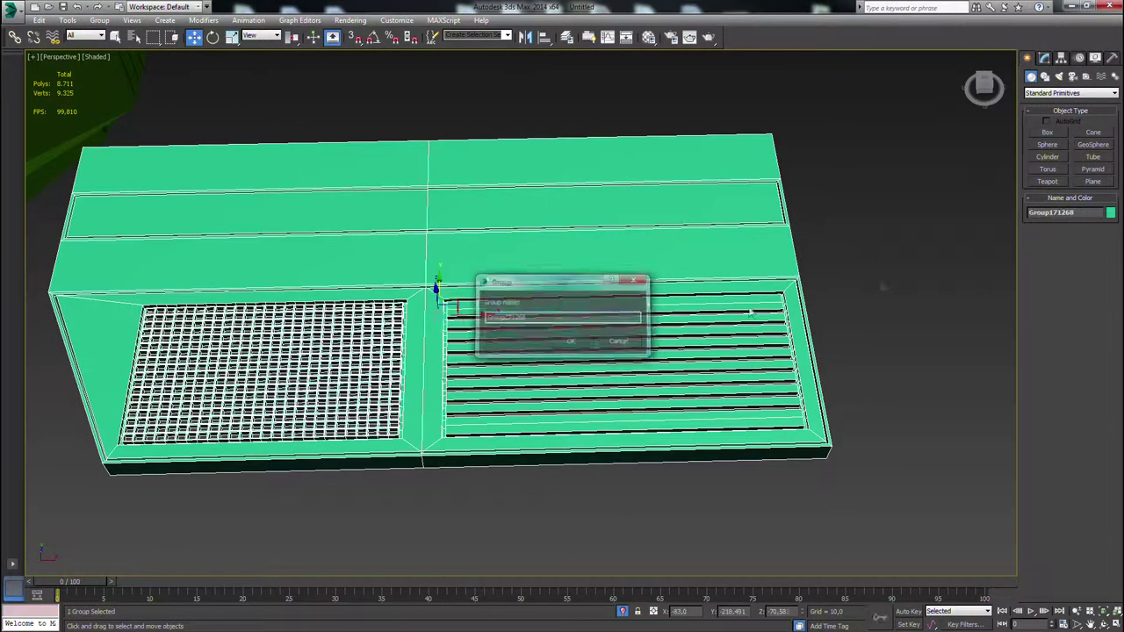
Apply a Symmetry modifier to the slab group, mirrored on the X axis with Flip on.
click(1044, 58)
click(1114, 91)
drag(1114, 228, 1113, 524)
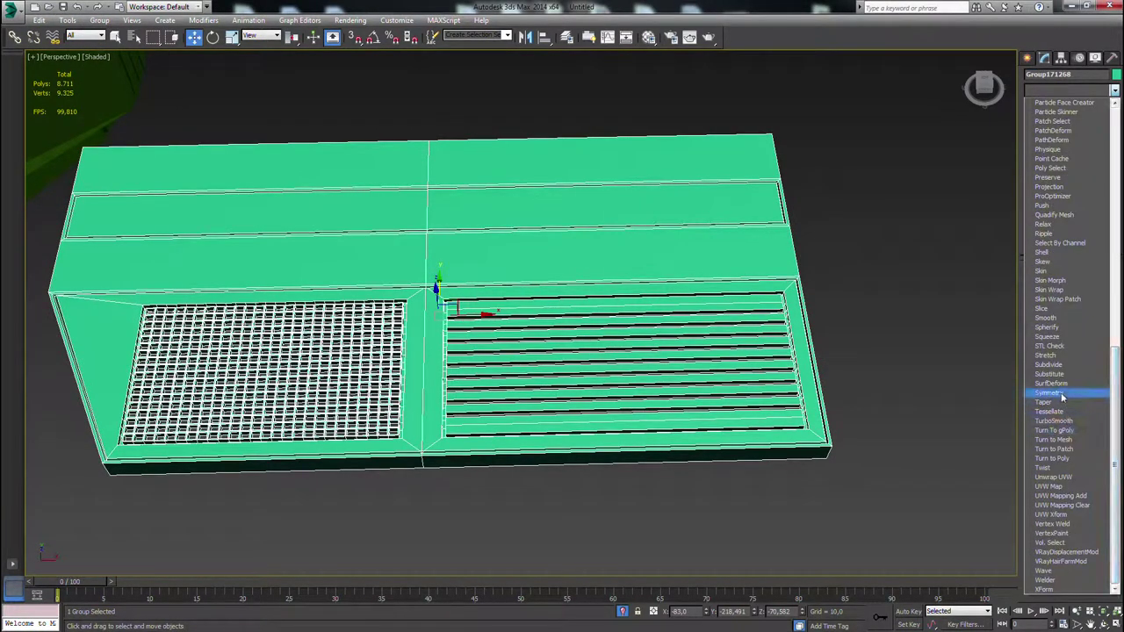
click(1062, 394)
click(1056, 301)
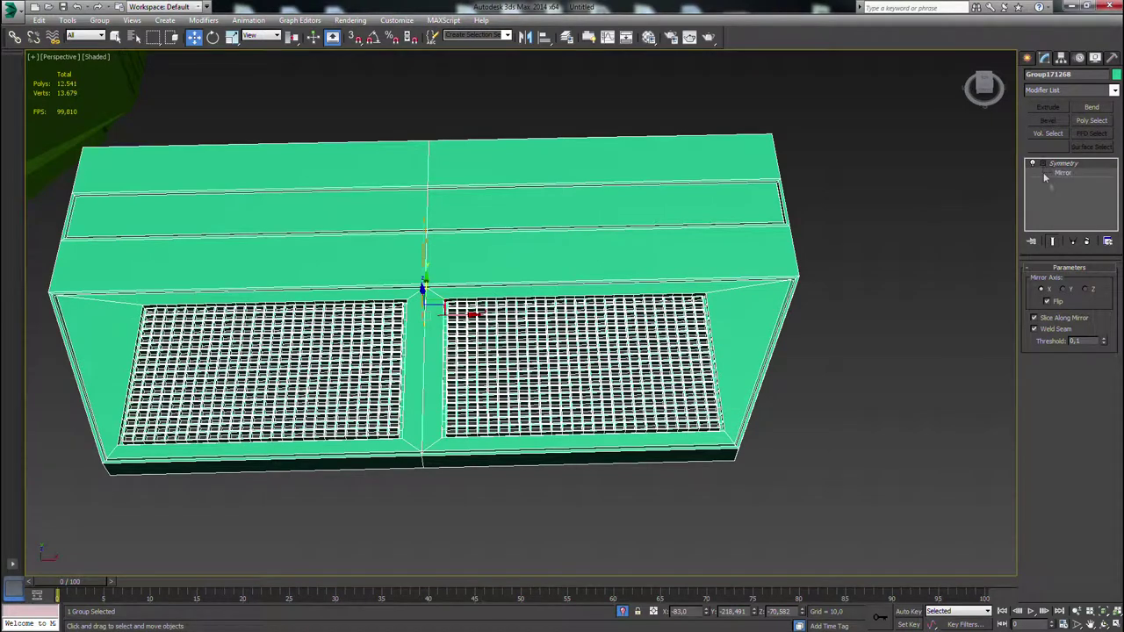
End the isolation and move the Symmetry mirror plane to the slab's inner end so both halves meet at the centre.
click(1061, 173)
click(622, 612)
scroll(567, 346, down, 3)
middle_drag(567, 346, 634, 170)
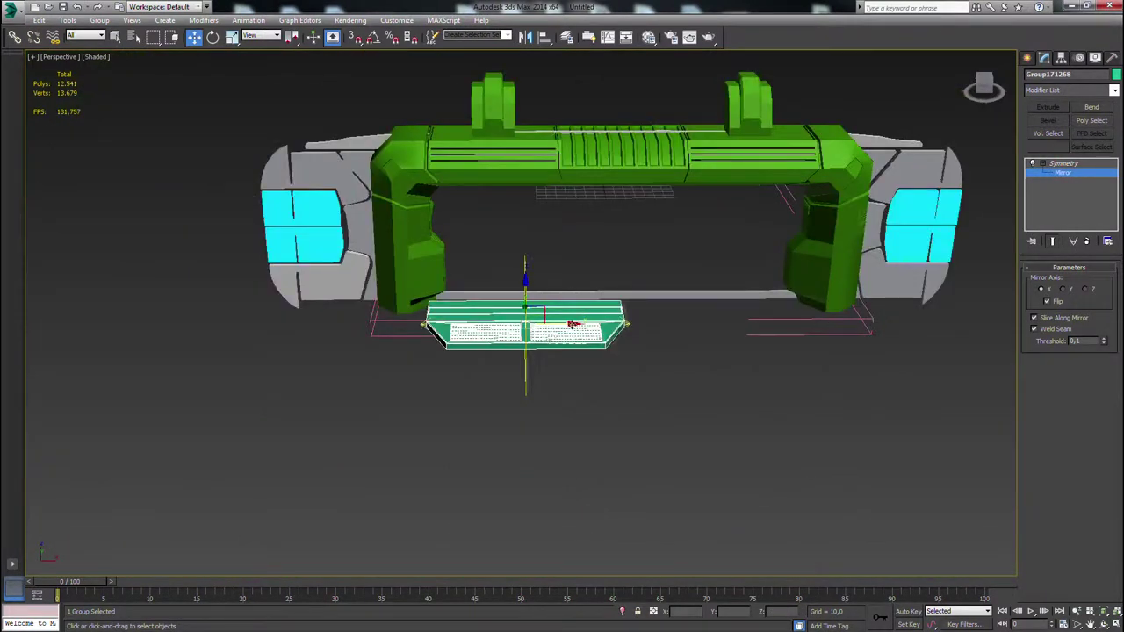
drag(572, 325, 674, 327)
key(t)
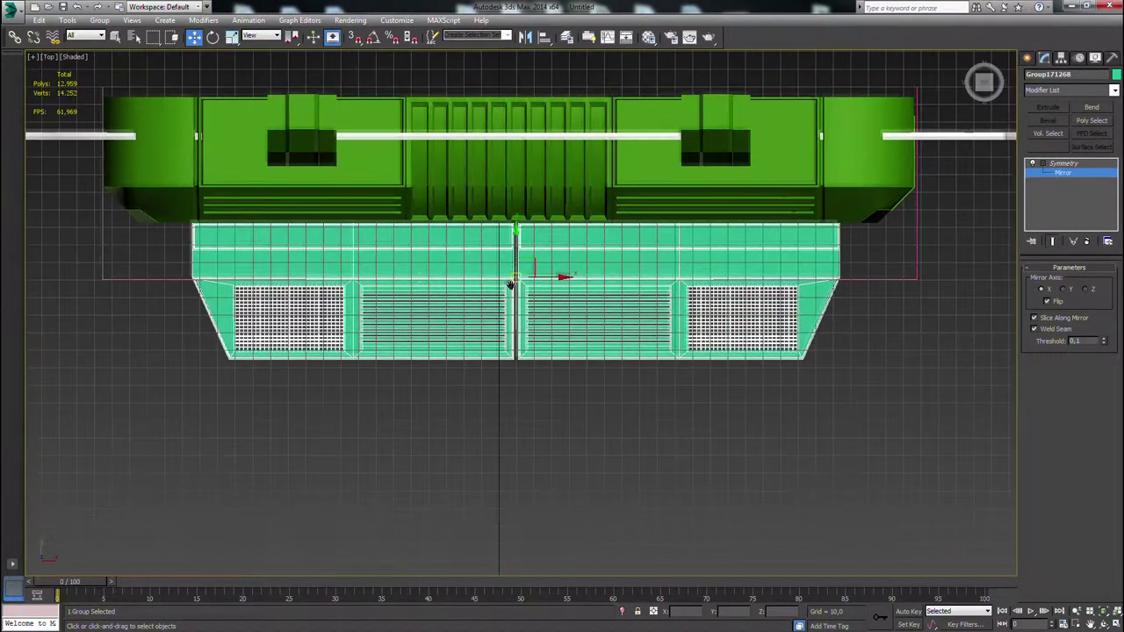
scroll(580, 271, up, 5)
drag(582, 269, 585, 269)
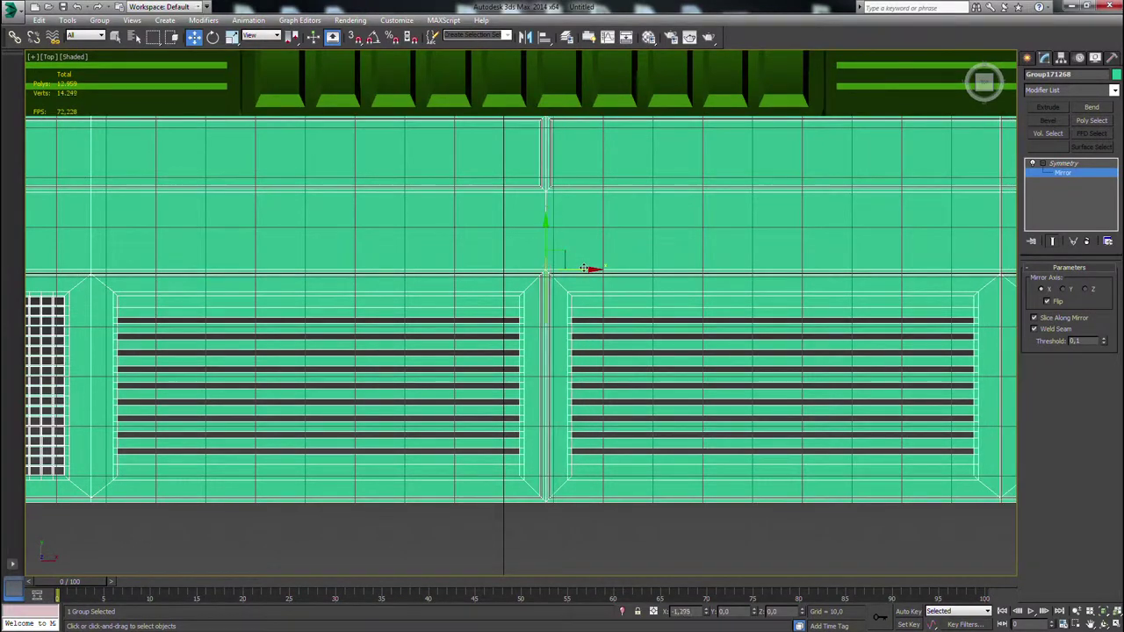
Ungroup the mirrored slab group.
key(p)
alt+middle_drag(621, 334, 694, 303)
scroll(621, 192, down, 4)
scroll(715, 192, up, 5)
middle_drag(693, 303, 937, 305)
click(100, 20)
click(678, 208)
click(1028, 59)
click(797, 181)
click(679, 312)
click(100, 20)
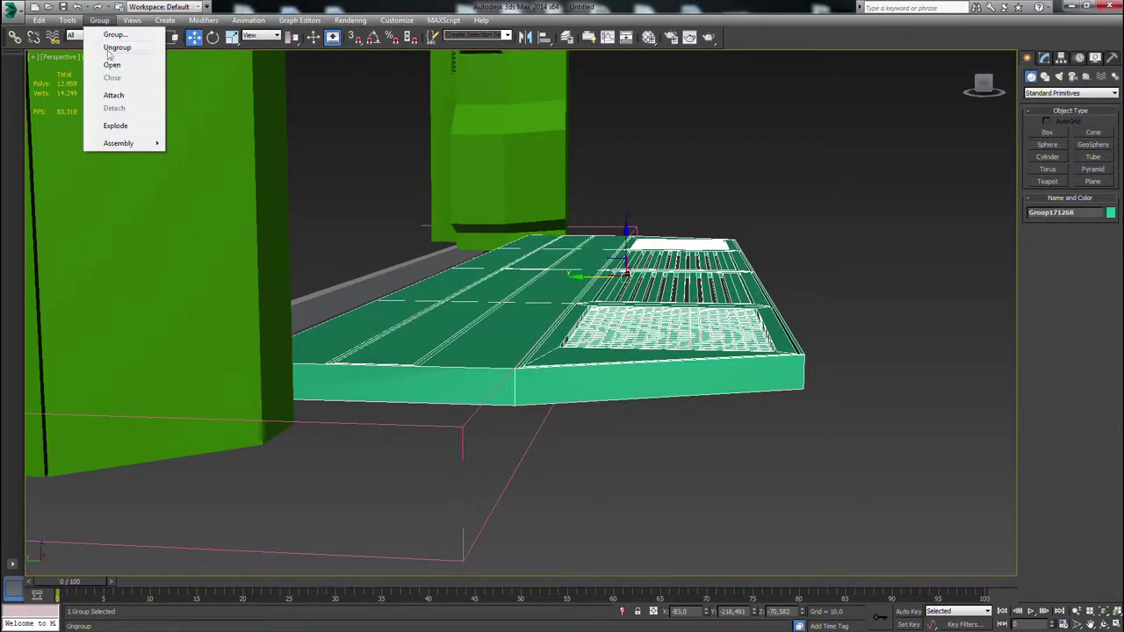
click(114, 48)
Select the slab frame object and open the vertex level of its Editable Poly beneath the Symmetry modifier.
click(728, 150)
click(677, 331)
click(800, 363)
alt+middle_drag(800, 367, 828, 391)
scroll(798, 357, up, 3)
click(1045, 58)
click(1031, 182)
click(1054, 199)
click(1065, 192)
Try to taper the slab toward its front edge by raising the lower front vertices in the Left view.
alt+middle_drag(908, 414, 912, 394)
key(f)
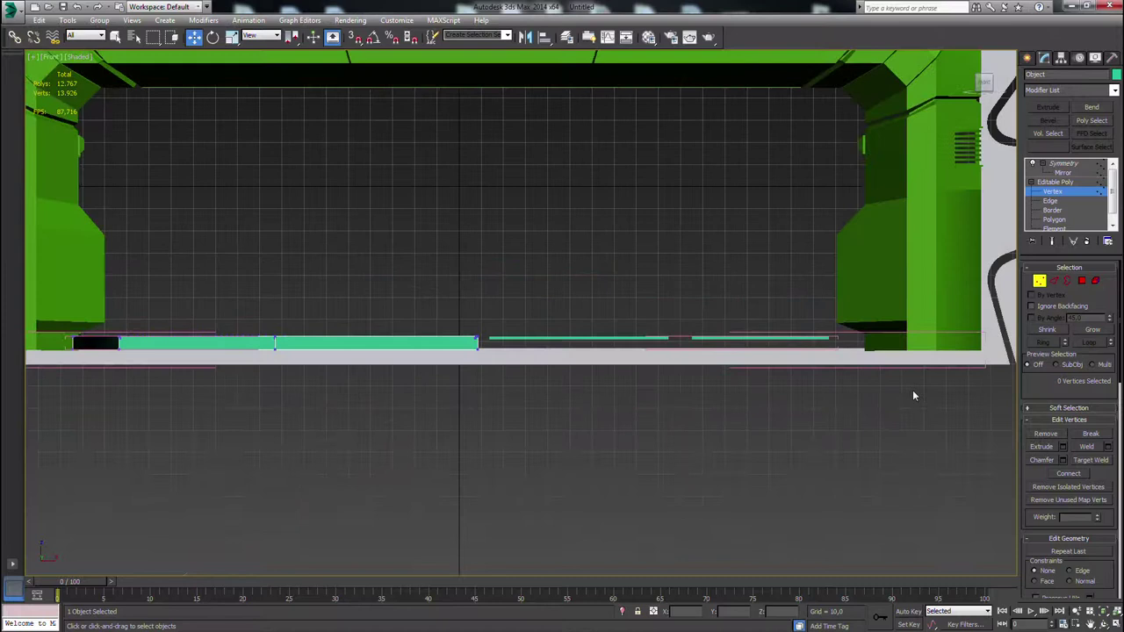
key(l)
scroll(911, 392, down, 5)
middle_drag(837, 451, 718, 340)
scroll(816, 435, up, 3)
scroll(719, 341, up, 2)
drag(758, 382, 709, 334)
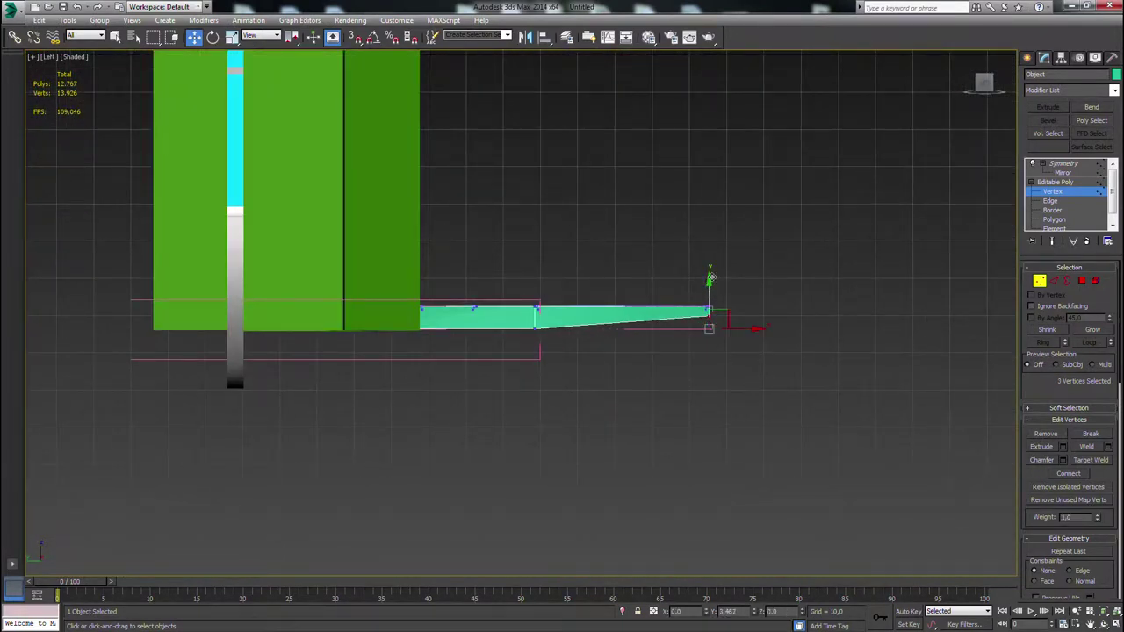
scroll(711, 278, up, 3)
Undo the taper and a second trial move of the front vertices.
key(ctrl+z)
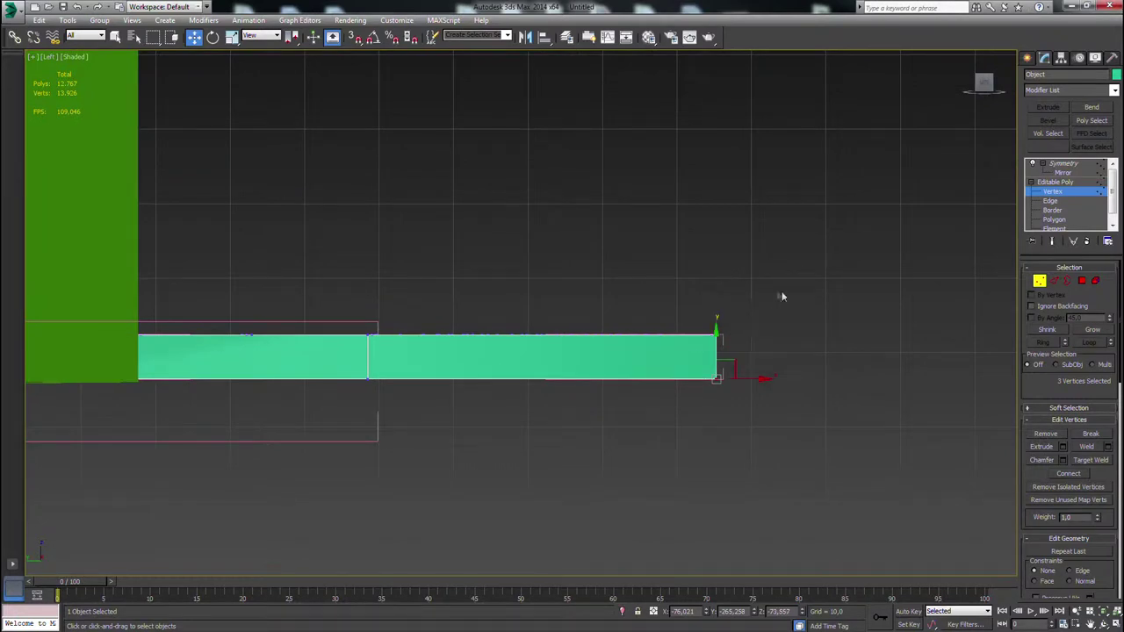
drag(713, 306, 689, 314)
key(ctrl+z)
key(ctrl+z)
Select the front section's polygons, with its side walls and the whole frame around the grates, and detach them as a separate object.
middle_drag(730, 320, 701, 381)
key(p)
click(1081, 281)
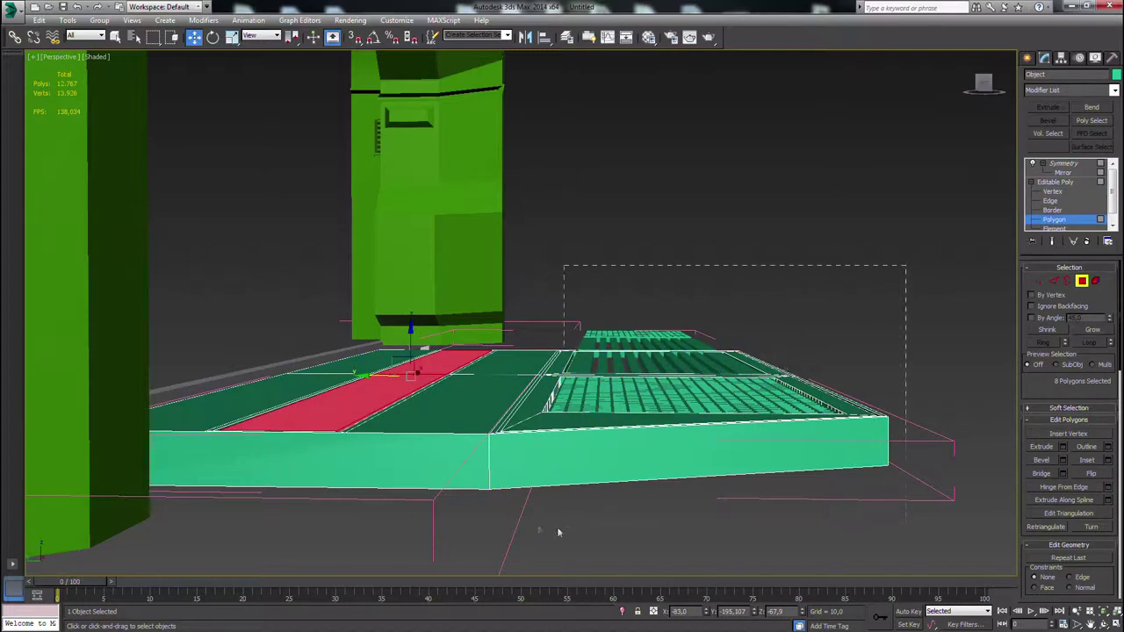
drag(559, 532, 562, 529)
alt+middle_drag(614, 517, 615, 514)
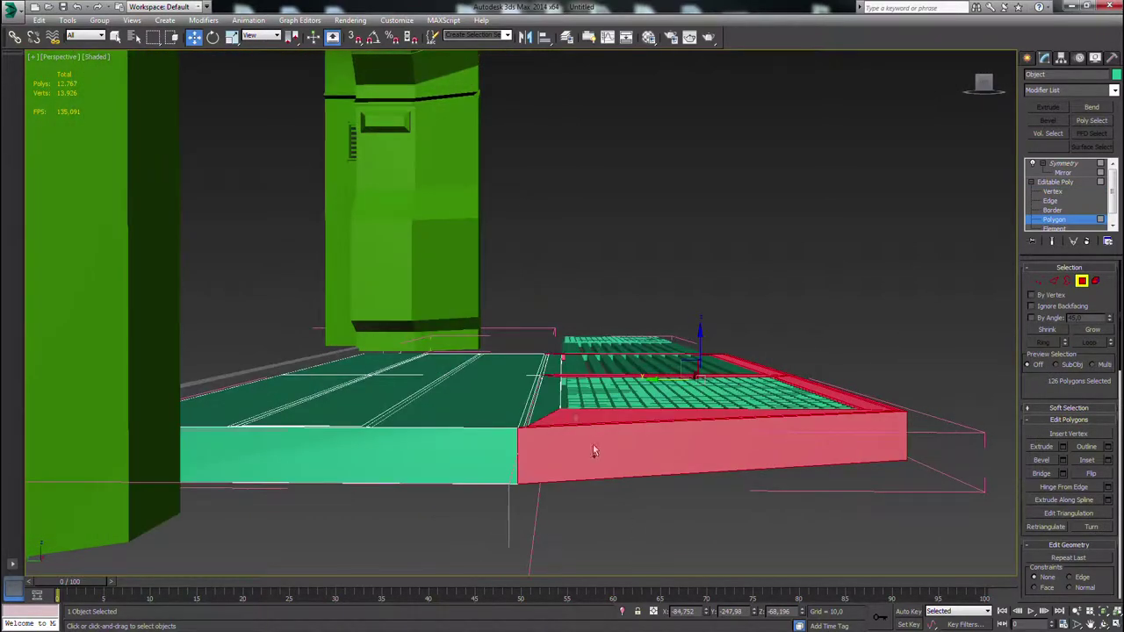
ctrl+drag(549, 361, 556, 376)
alt+middle_drag(557, 388, 559, 417)
ctrl+drag(512, 279, 508, 276)
alt+drag(506, 240, 457, 507)
alt+middle_drag(478, 294, 641, 496)
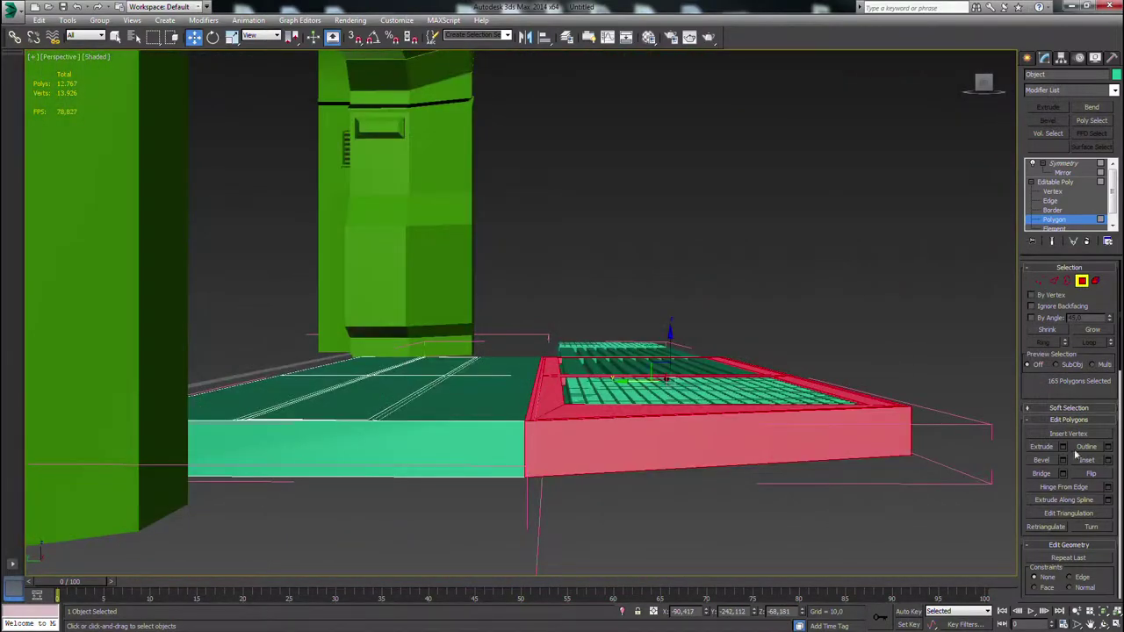
drag(1112, 510, 1114, 426)
click(1094, 549)
click(600, 327)
click(1026, 61)
alt+middle_drag(847, 317, 819, 332)
click(904, 519)
key(Delete)
drag(883, 419, 662, 383)
alt+middle_drag(662, 383, 606, 430)
click(938, 351)
drag(938, 351, 866, 204)
Remove the Symmetry modifier from the grates and from the slab's rear section.
click(1044, 59)
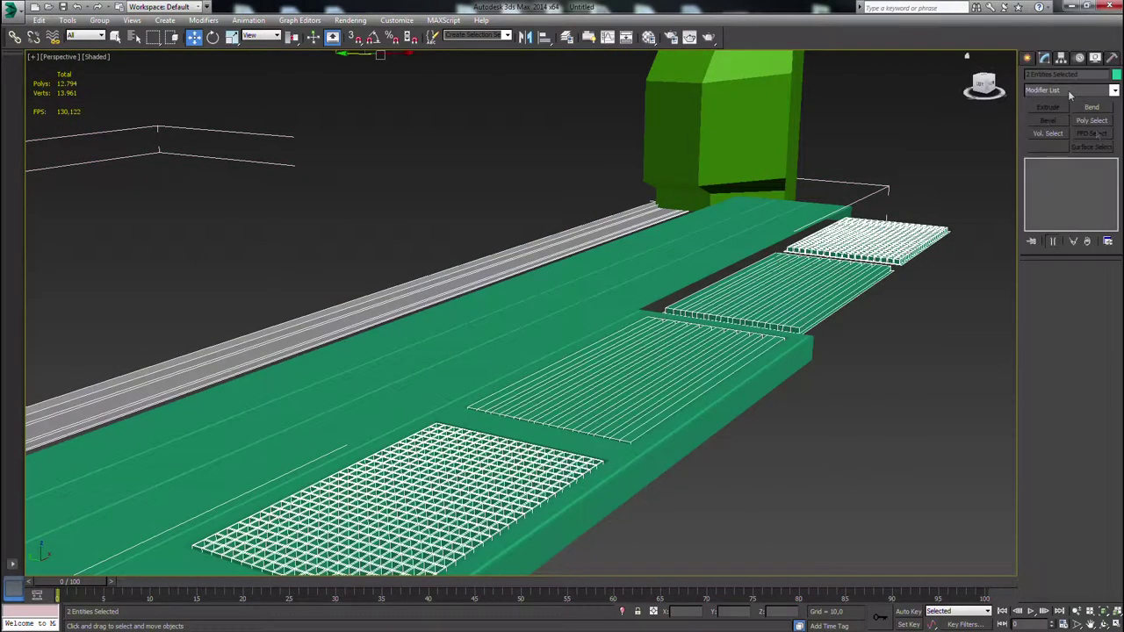
click(852, 278)
click(107, 20)
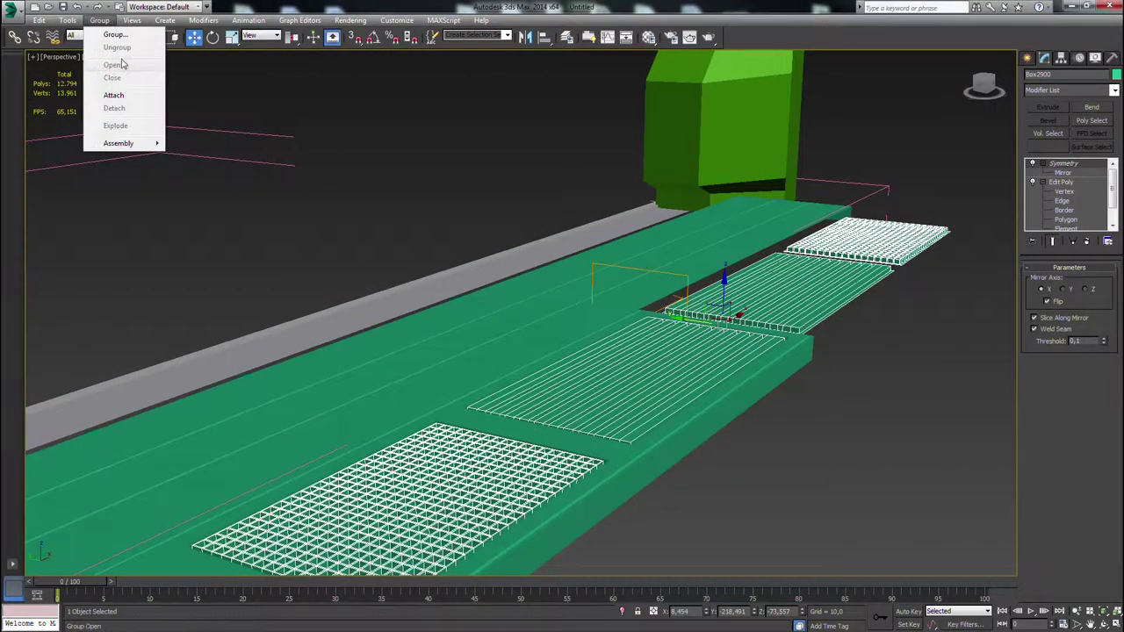
click(1087, 241)
click(782, 356)
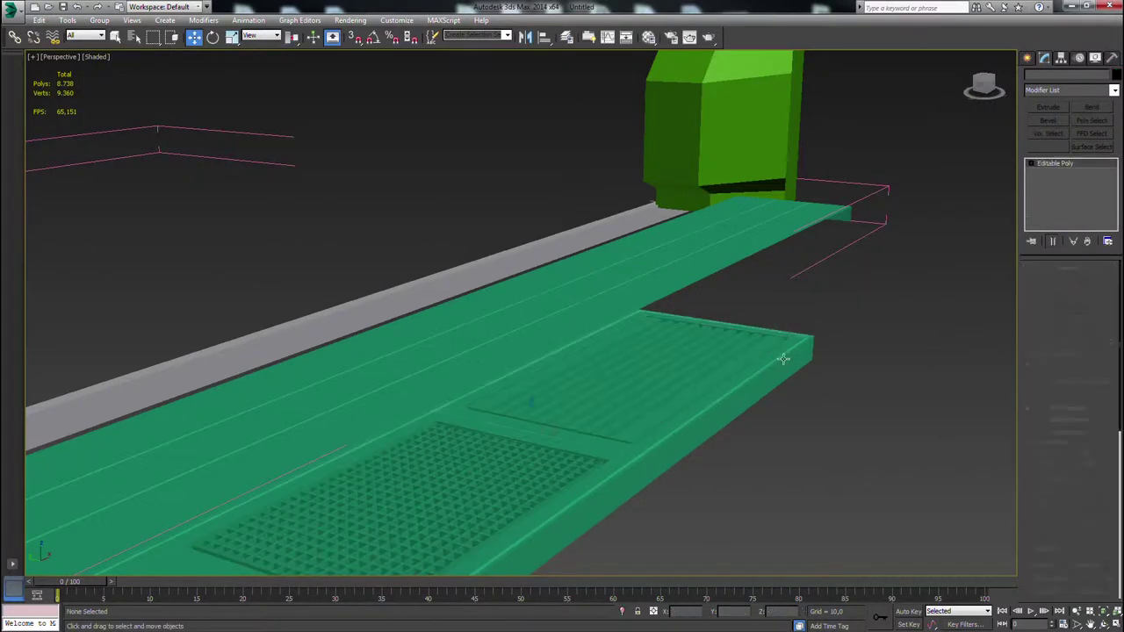
click(737, 244)
click(1086, 241)
click(882, 226)
Select the front frame section with its grates, rotate them to slope downward in the Left view and align them with the rear section.
scroll(430, 233, down, 5)
alt+middle_drag(426, 234, 500, 249)
drag(699, 293, 675, 342)
alt+middle_drag(675, 341, 671, 318)
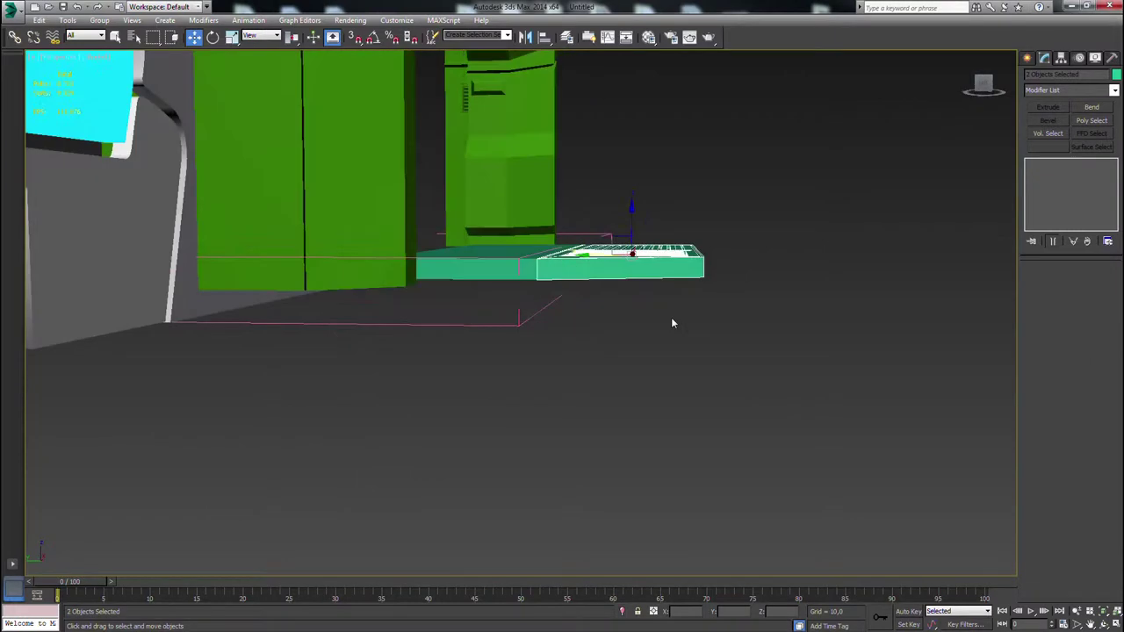
key(l)
middle_drag(605, 353, 640, 327)
key(e)
drag(598, 319, 555, 312)
key(w)
drag(589, 349, 587, 348)
Select the sloped front section and adjust the upper vertices at its outer end in the Left view.
click(478, 301)
click(687, 368)
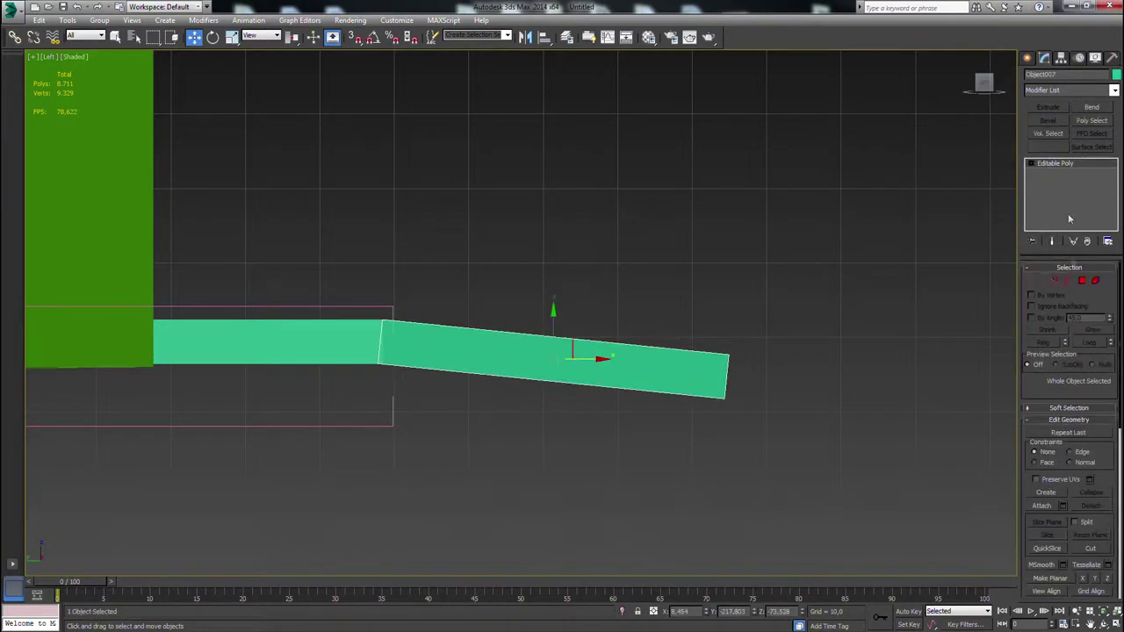
click(1039, 281)
drag(727, 354, 725, 326)
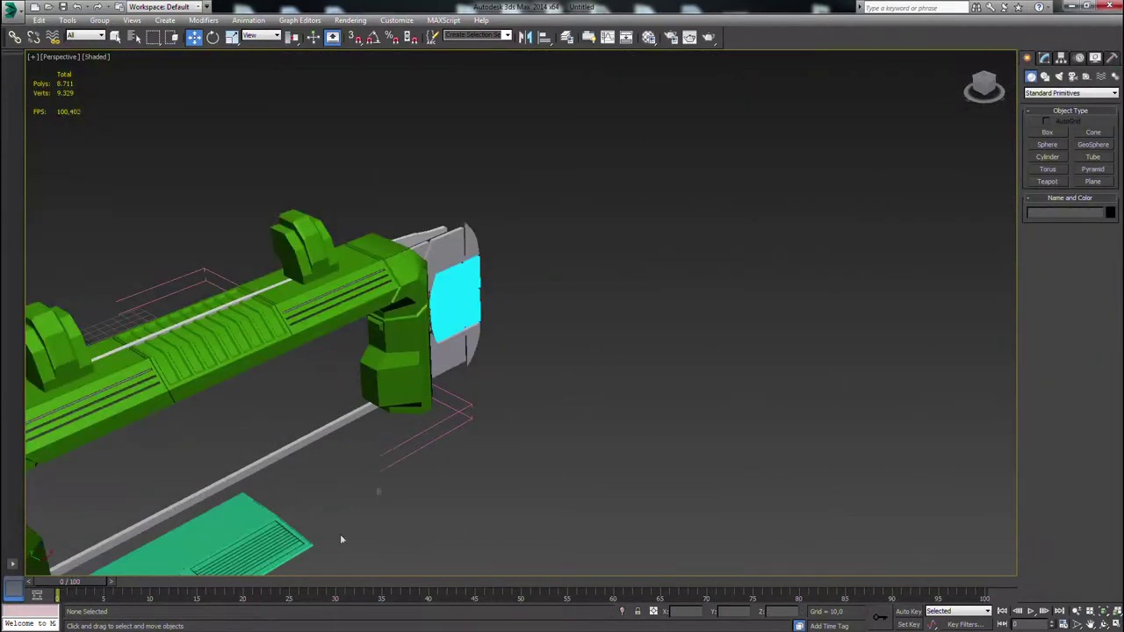
click(270, 546)
key(z)
scroll(629, 377, down, 4)
click(628, 377)
alt+middle_drag(629, 378, 581, 405)
drag(845, 421, 140, 105)
click(93, 228)
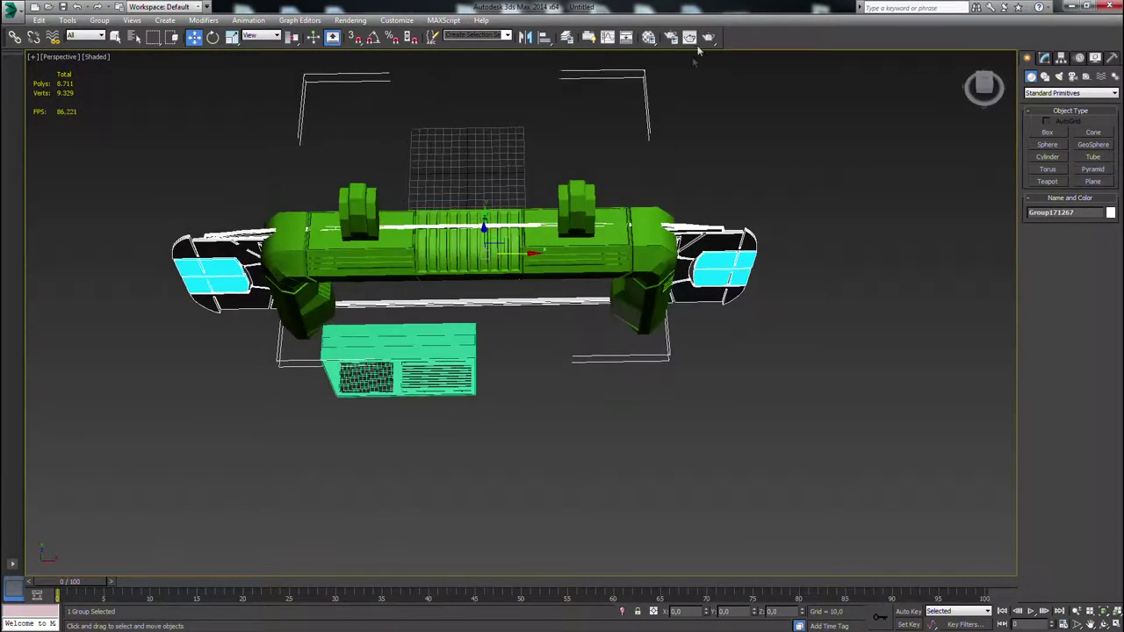
click(690, 38)
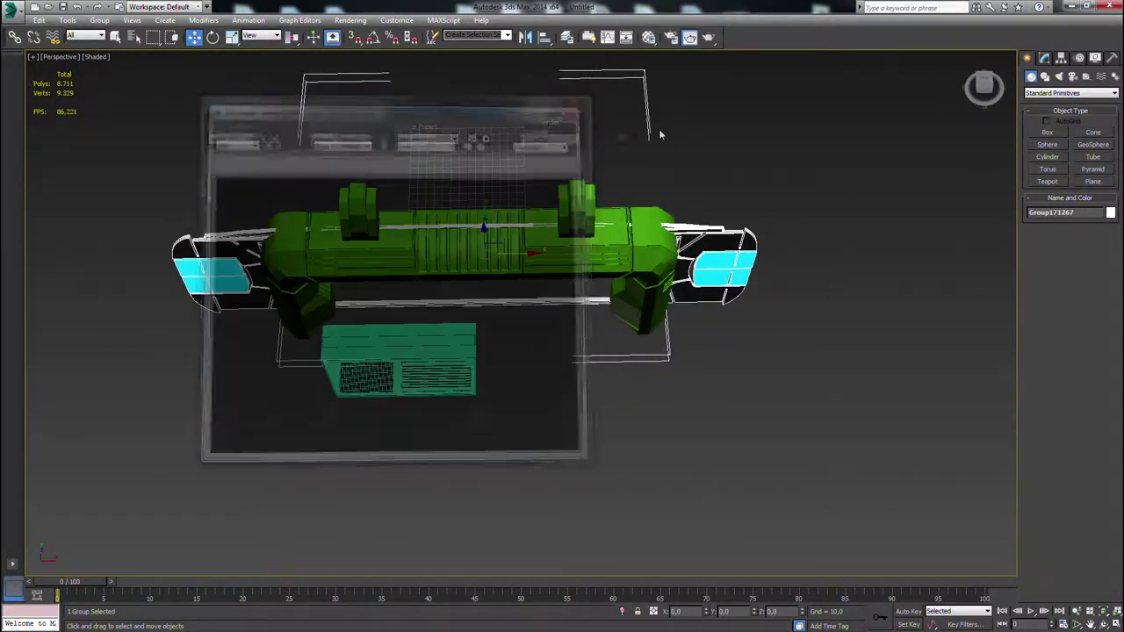
click(691, 165)
Select only the slab's rear section, sloped front section and grates, and group them.
drag(649, 381, 674, 358)
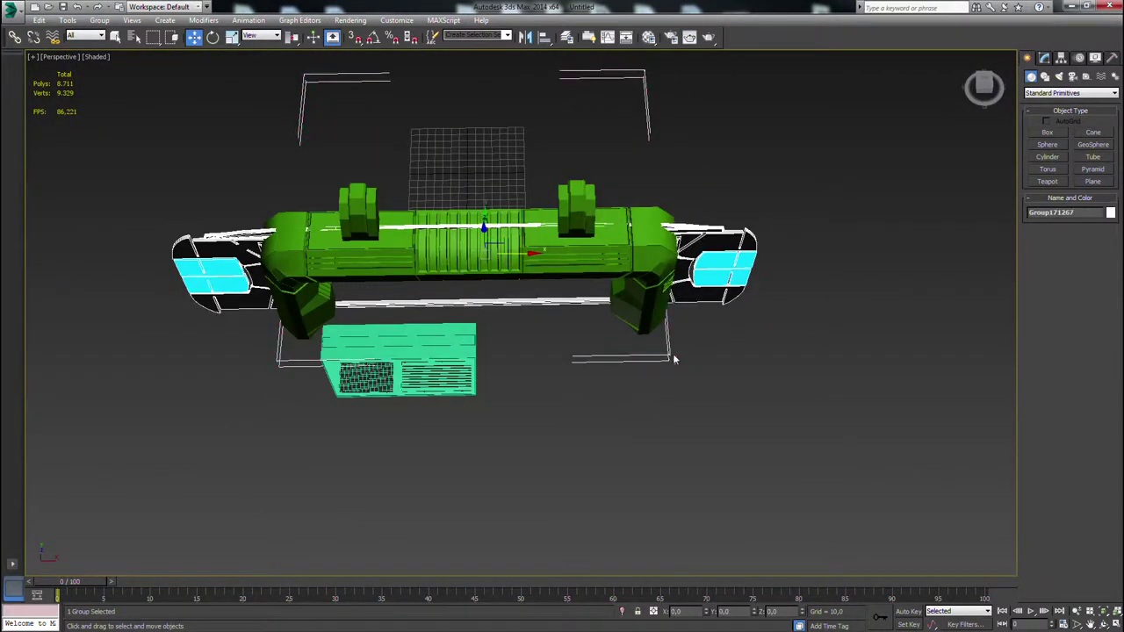
ctrl+drag(458, 329, 456, 326)
alt+drag(586, 431, 602, 355)
alt+middle_drag(485, 344, 444, 299)
click(99, 20)
click(112, 35)
click(563, 341)
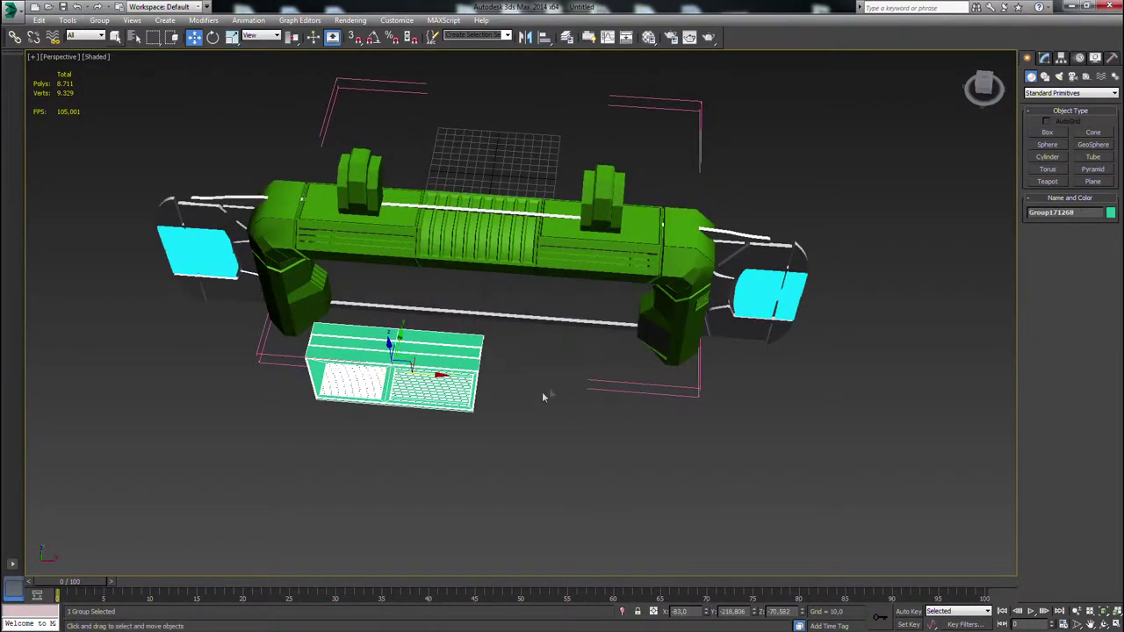
Add a Symmetry modifier to the floor slab group and flip the mirrored side along the X axis.
click(1044, 59)
click(1067, 91)
scroll(1080, 527, down, 15)
click(1068, 394)
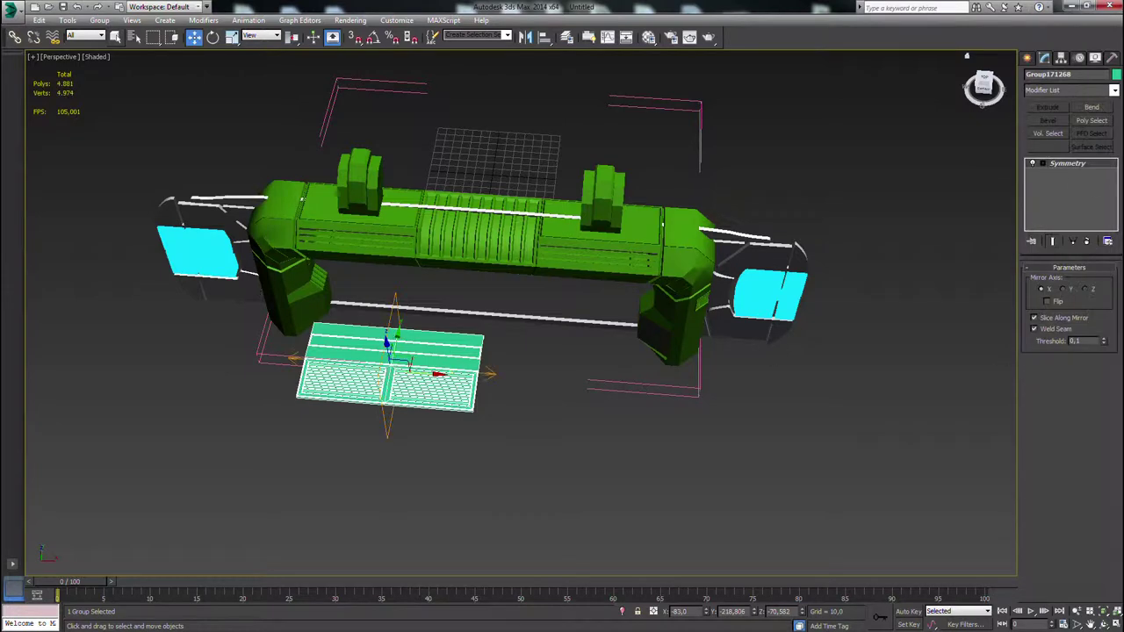
click(1062, 173)
click(1045, 301)
Move the Symmetry mirror plane to the centre of the green structure, refining its position in the Top view.
drag(423, 367, 507, 392)
key(t)
key(z)
scroll(550, 314, up, 4)
mouse_move(534, 315)
mouse_down()
mouse_move(547, 314)
mouse_move(537, 316)
mouse_up()
key(p)
alt+middle_drag(534, 348, 656, 264)
scroll(543, 226, down, 5)
Move the mirrored slab group back along Y so it sits between the structure's legs.
click(1027, 58)
drag(477, 253, 427, 253)
alt+middle_drag(485, 261, 437, 367)
scroll(423, 270, down, 2)
scroll(423, 269, up, 2)
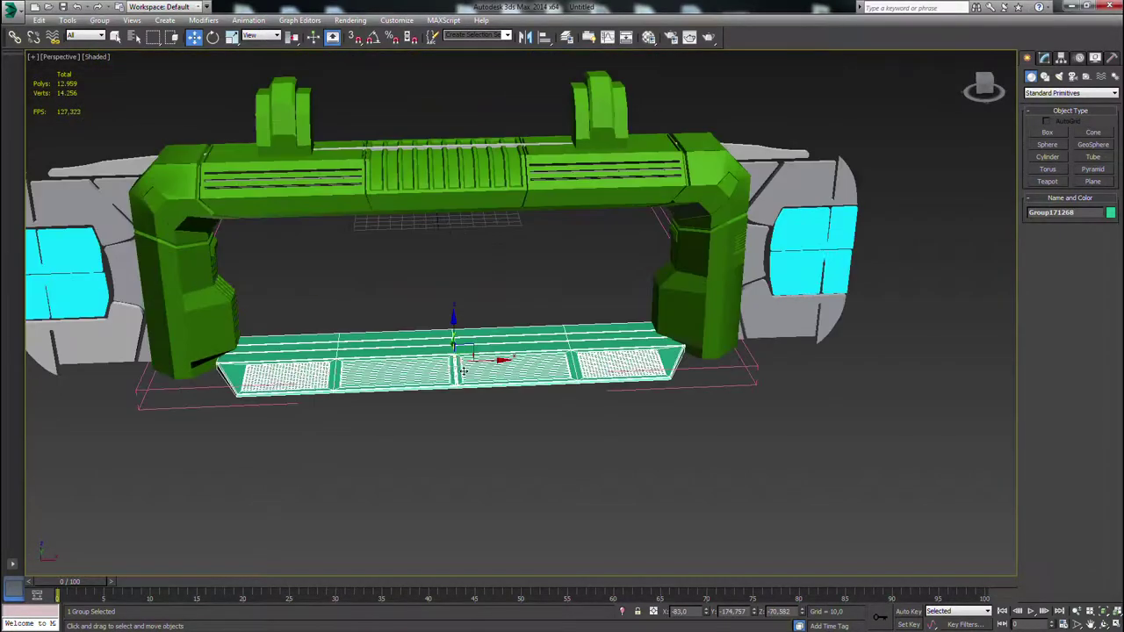
Adjust the mirror plane and shift the slab group along X, opening a gap between its two halves.
click(1044, 58)
click(1063, 173)
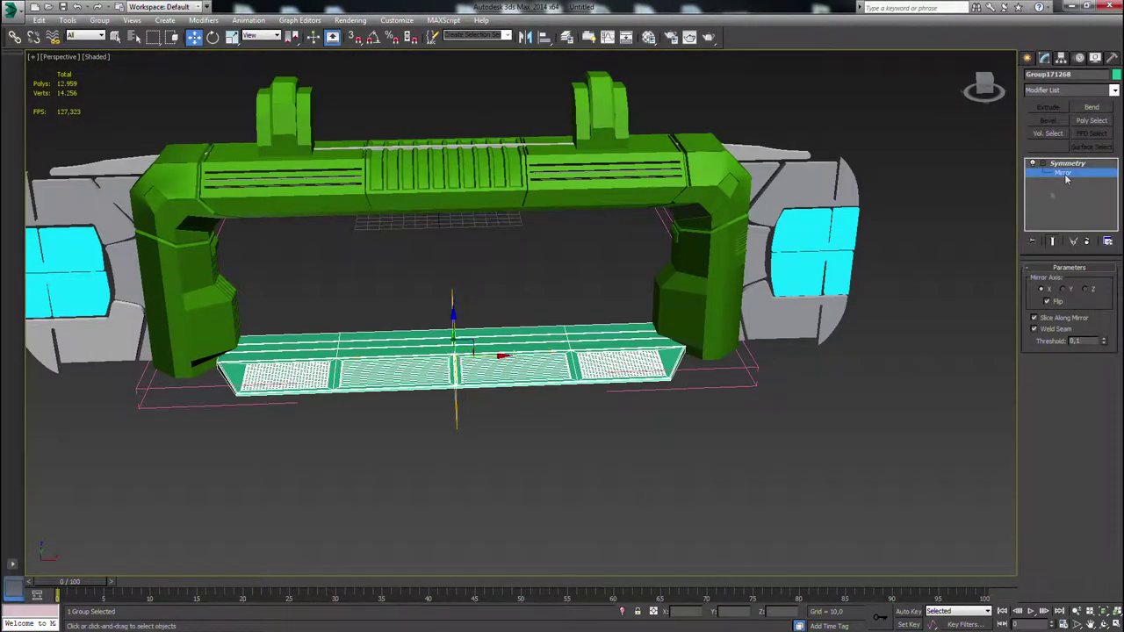
mouse_move(502, 355)
mouse_down()
mouse_move(519, 358)
mouse_move(491, 366)
mouse_move(498, 374)
mouse_up()
click(1027, 58)
scroll(552, 360, up, 2)
alt+middle_drag(498, 374, 718, 366)
scroll(562, 362, down, 1)
drag(569, 357, 547, 362)
alt+middle_drag(550, 362, 581, 380)
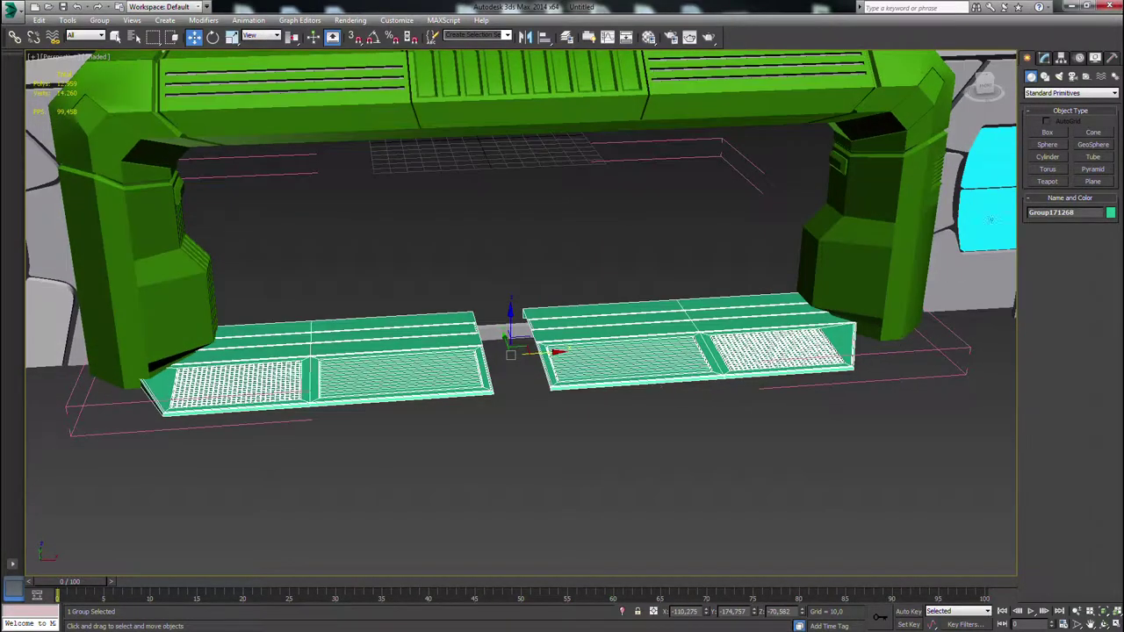
Reposition the mirror plane along X so the two slab halves line up evenly with the legs.
click(1044, 58)
click(1063, 173)
drag(546, 347, 564, 346)
scroll(569, 373, up, 2)
alt+middle_drag(587, 391, 828, 443)
scroll(620, 354, up, 3)
scroll(654, 338, up, 2)
scroll(740, 409, down, 1)
Add an Edit Poly modifier and bridge the rear facing edges of the two slab halves with 1 segment.
click(1114, 91)
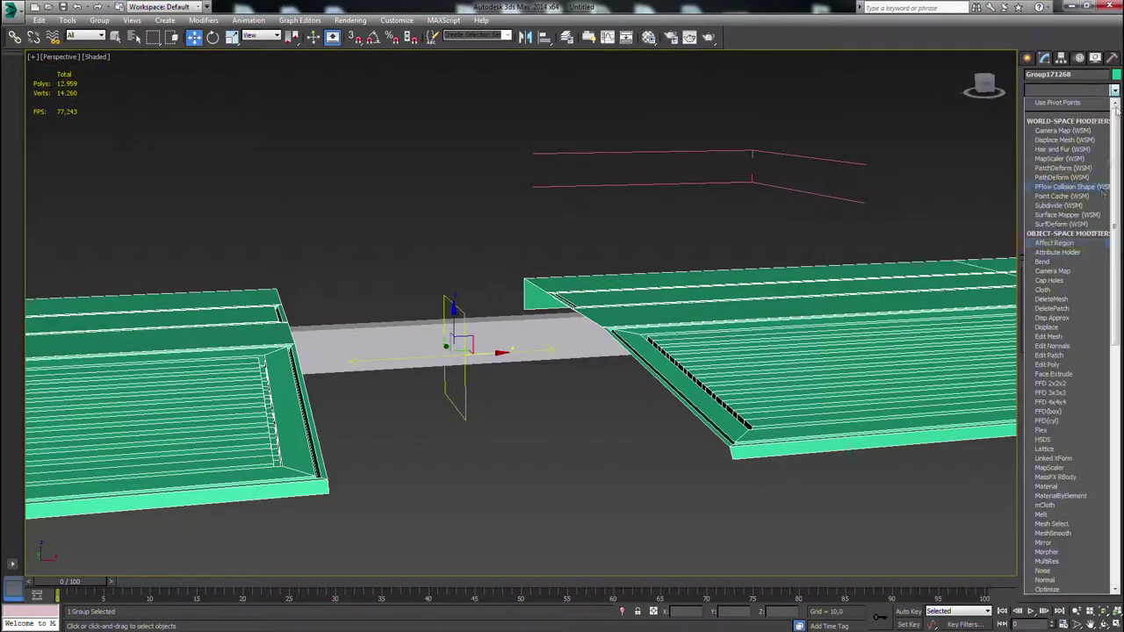
click(1079, 375)
click(1055, 357)
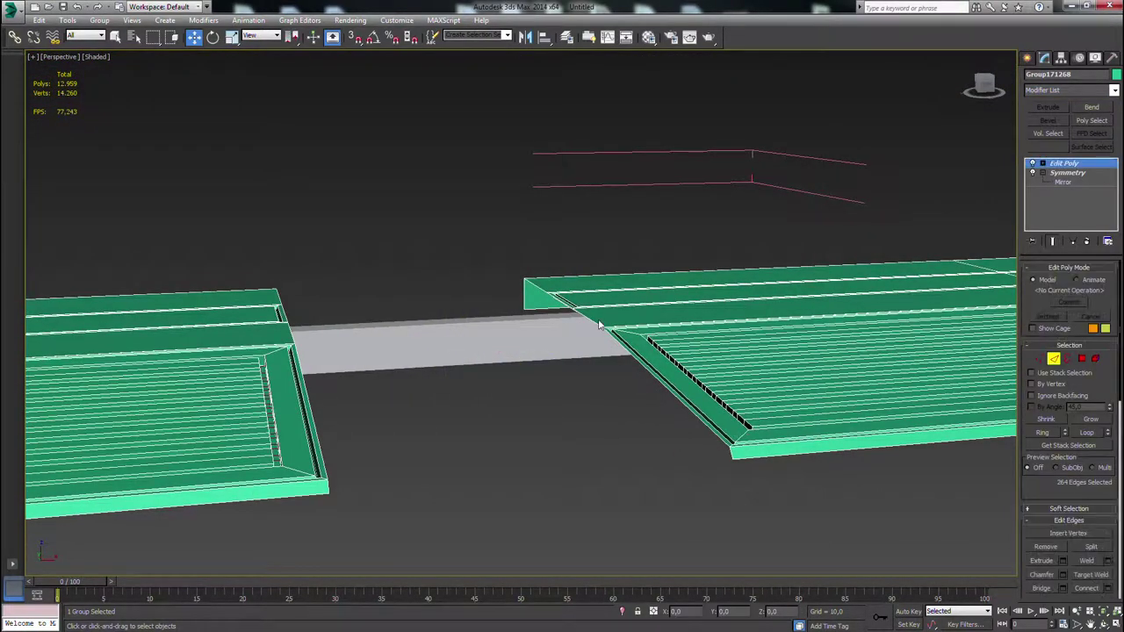
alt+middle_drag(643, 372, 780, 400)
click(622, 485)
mouse_move(622, 485)
alt+middle_down()
mouse_move(657, 497)
mouse_move(749, 467)
mouse_move(608, 497)
alt+middle_up()
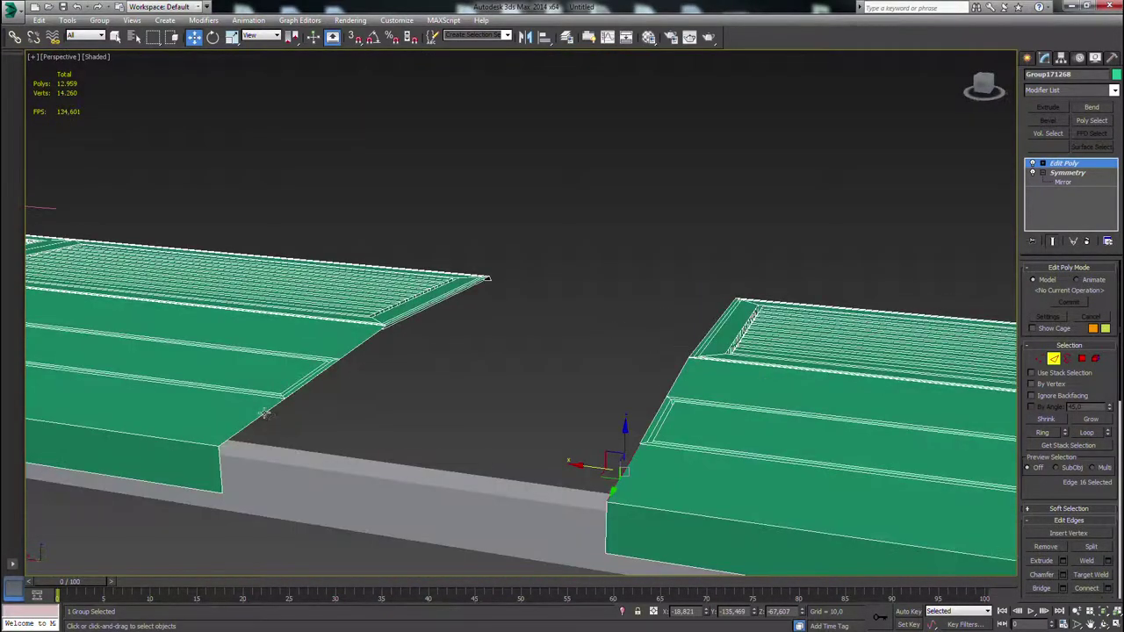
click(1063, 590)
ctrl+click(604, 527)
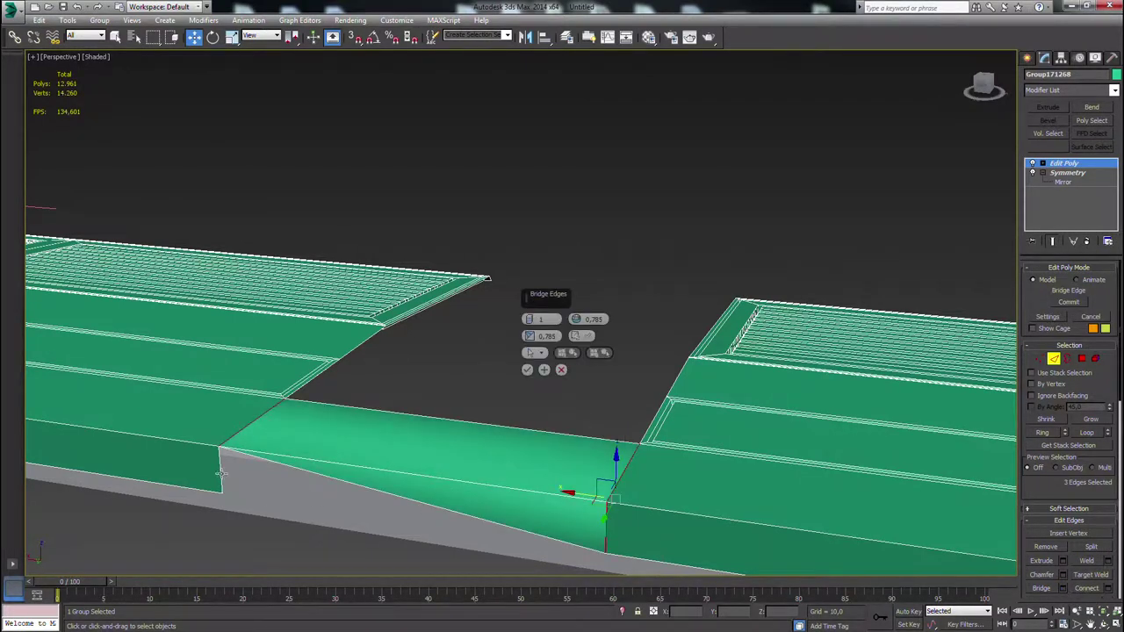
ctrl+click(221, 474)
Bridge the remaining facing edge pairs across the top, sloped front and front lip to close the central gap.
scroll(263, 413, up, 2)
ctrl+click(325, 377)
ctrl+click(760, 433)
alt+middle_drag(760, 411, 782, 399)
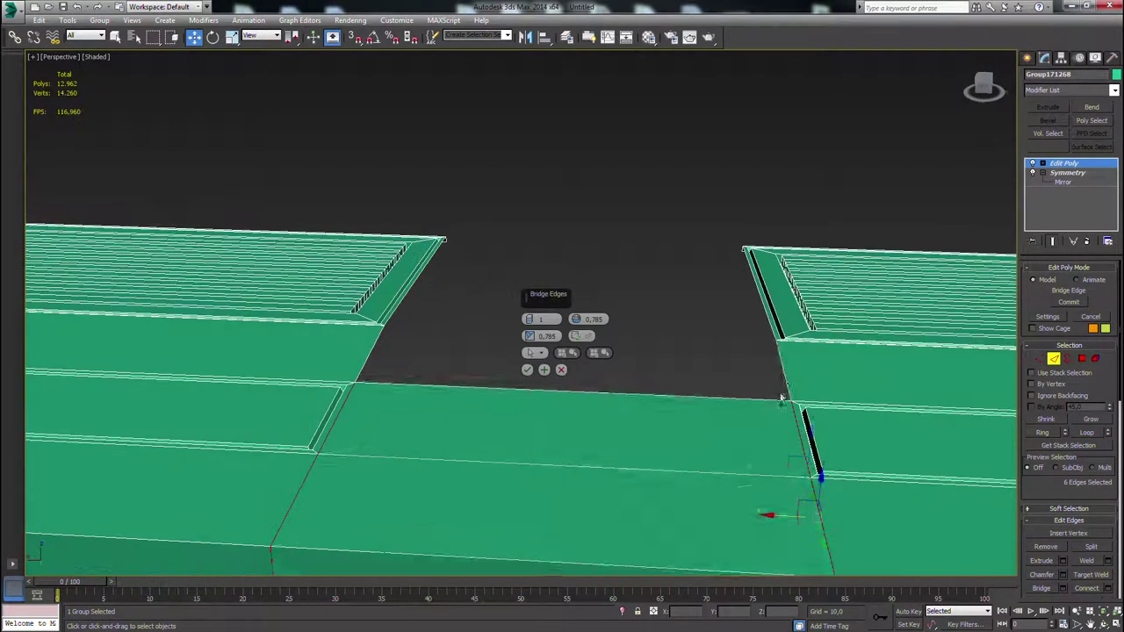
ctrl+click(786, 378)
ctrl+click(362, 365)
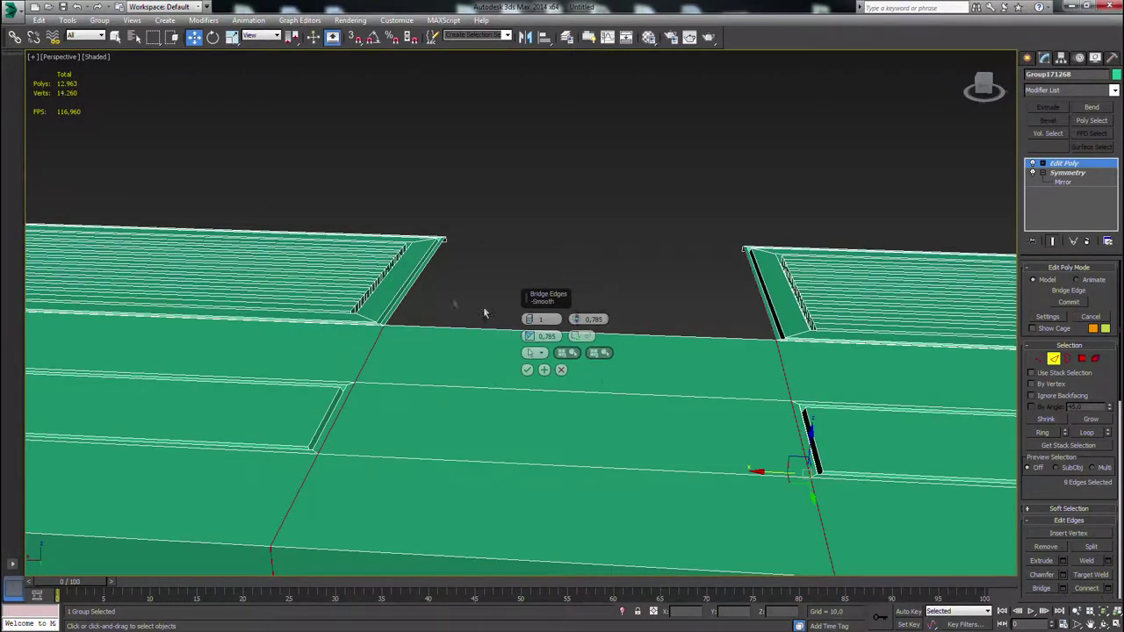
ctrl+click(410, 289)
alt+middle_drag(466, 290, 276, 276)
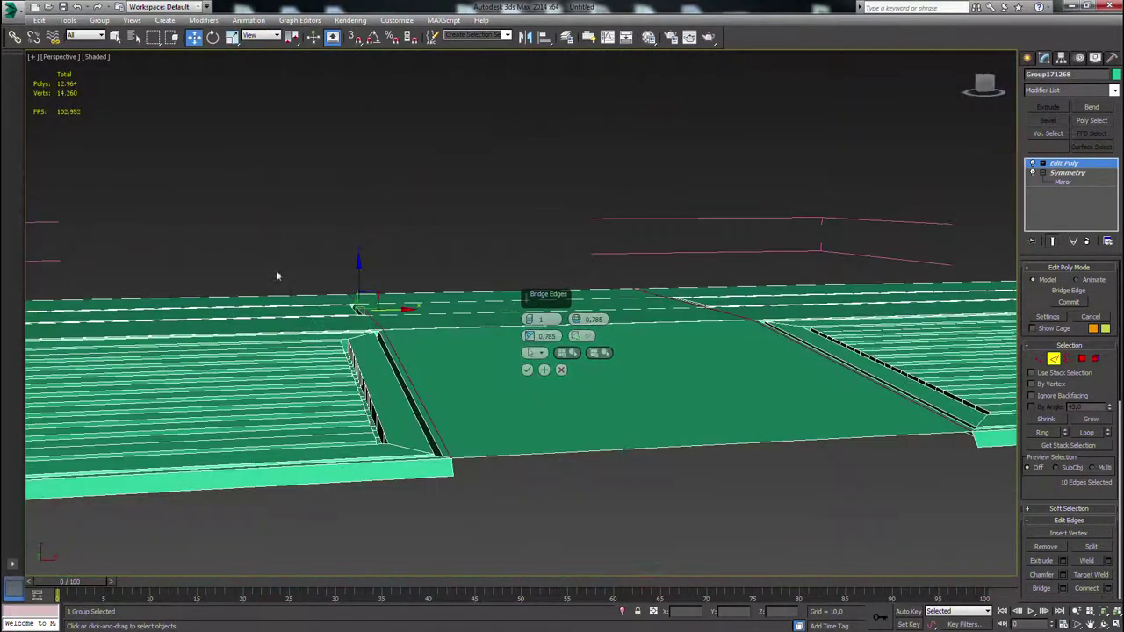
ctrl+click(454, 470)
alt+middle_drag(974, 438, 945, 478)
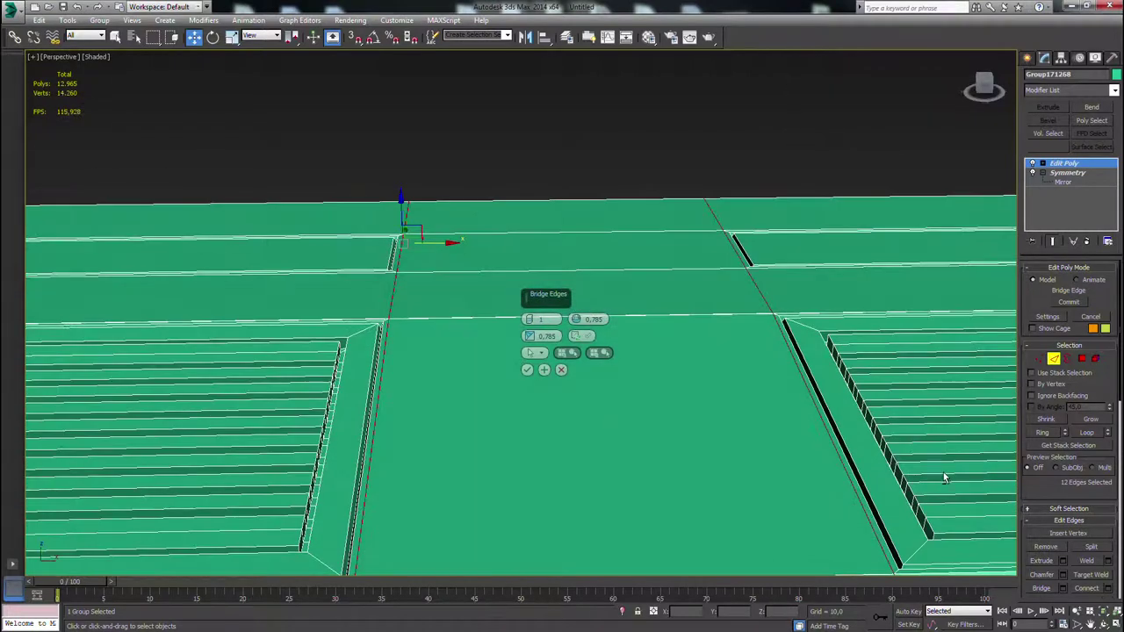
click(527, 369)
alt+middle_drag(755, 359, 847, 393)
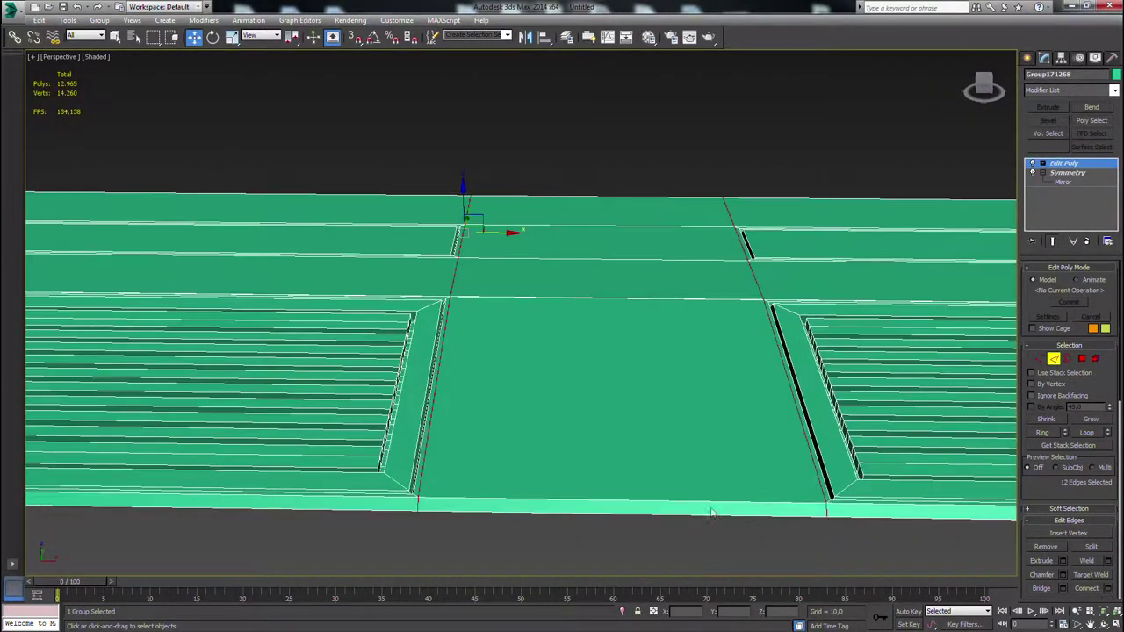
Select the polygons of the new central section and inset them by 1.077.
drag(623, 151, 622, 149)
click(1081, 359)
click(709, 563)
drag(639, 546, 562, 178)
click(1109, 562)
drag(529, 337, 531, 324)
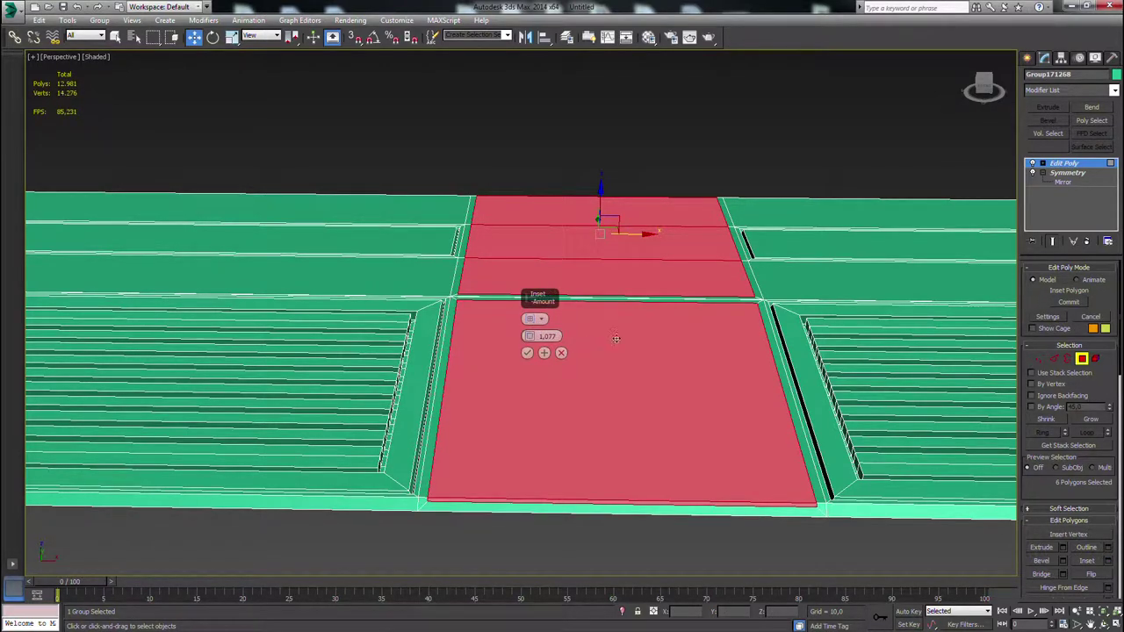
alt+middle_drag(617, 339, 683, 373)
click(527, 353)
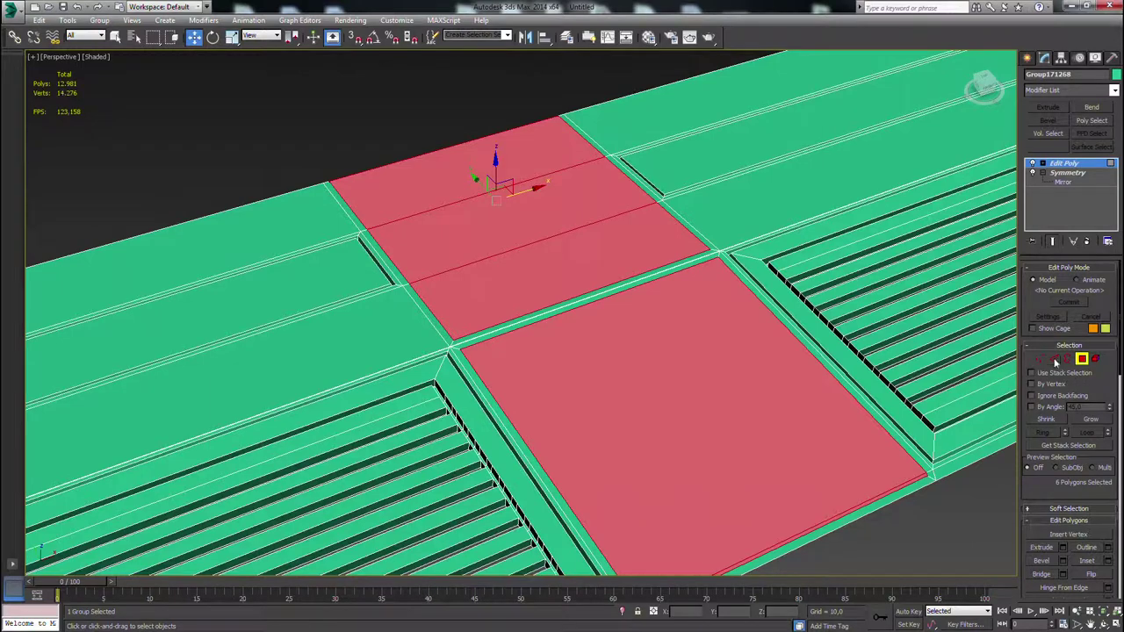
Remove the narrow side strips from the central panel's polygon selection and select the panel's outline and crossing edges.
click(1054, 359)
alt+click(920, 481)
alt+middle_drag(980, 501, 966, 340)
click(1080, 359)
alt+click(831, 428)
alt+click(356, 458)
alt+middle_drag(367, 263, 393, 307)
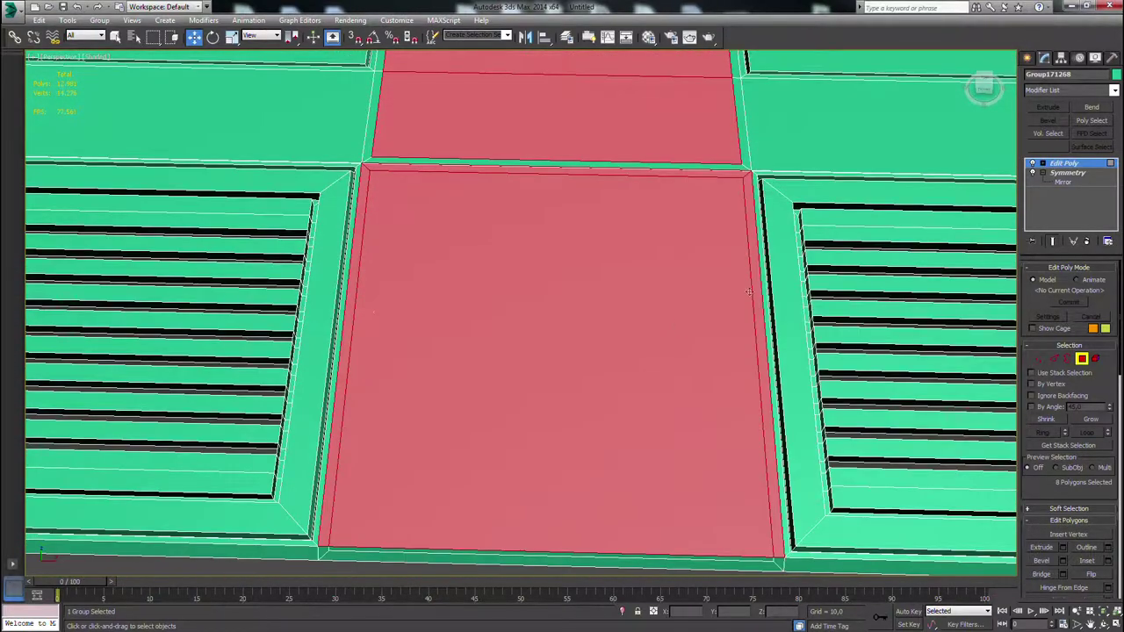
alt+click(753, 225)
alt+click(361, 227)
alt+middle_drag(412, 185, 420, 345)
click(1056, 360)
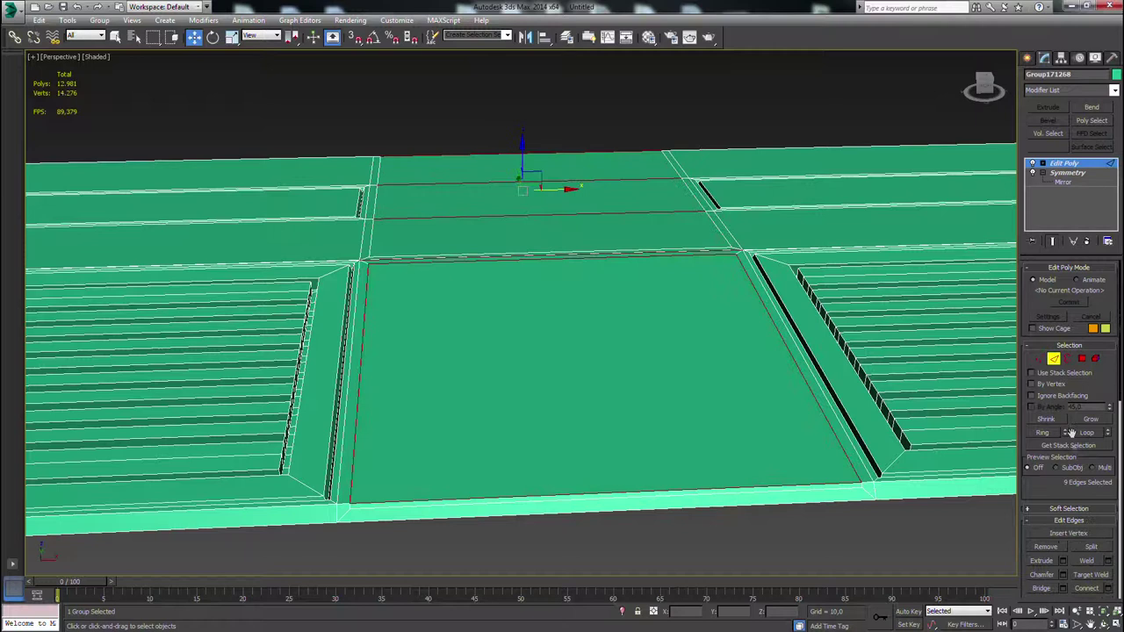
Extrude the selected central panel edges into grooves with height -0.393 and width 0.196.
drag(529, 337, 527, 318)
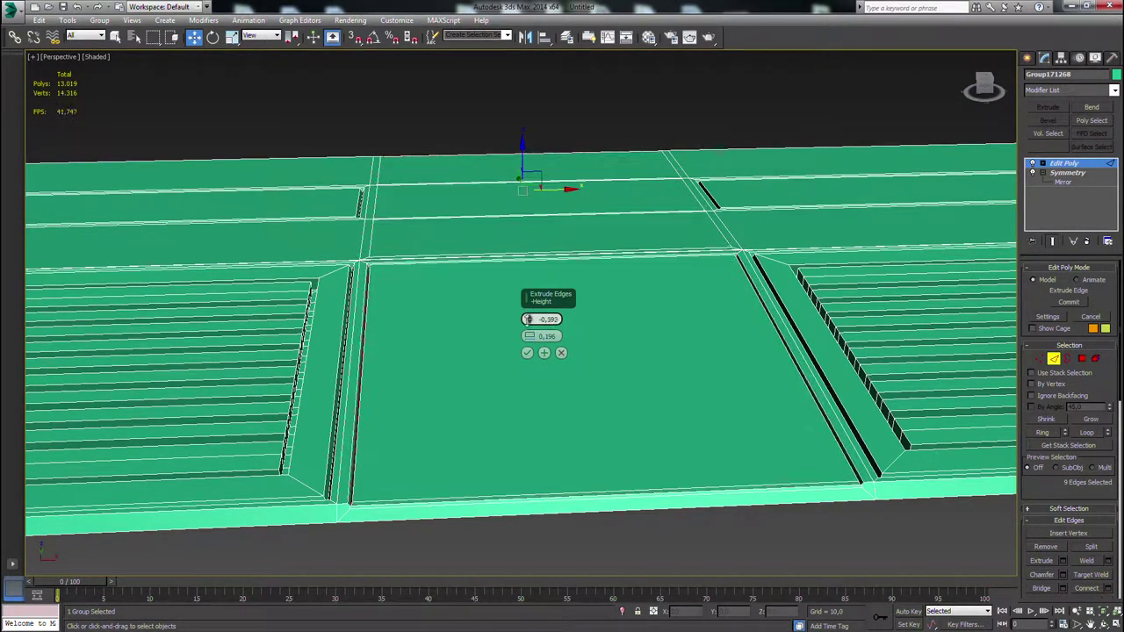
click(527, 352)
scroll(589, 381, down, 2)
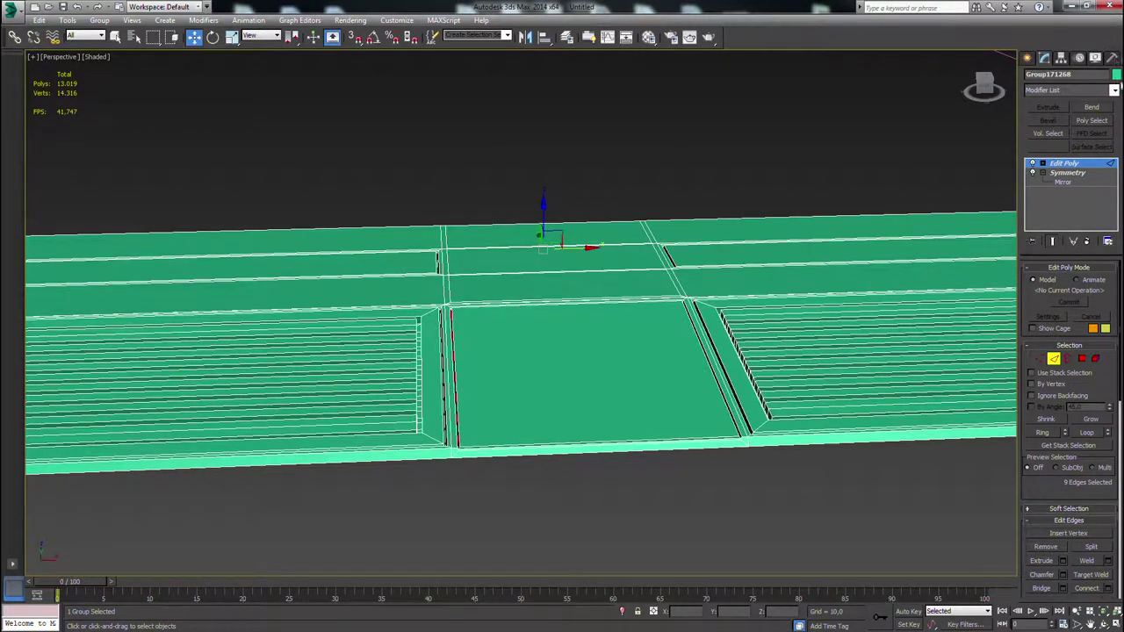
Change the floor slab's object colour to brown.
click(1116, 74)
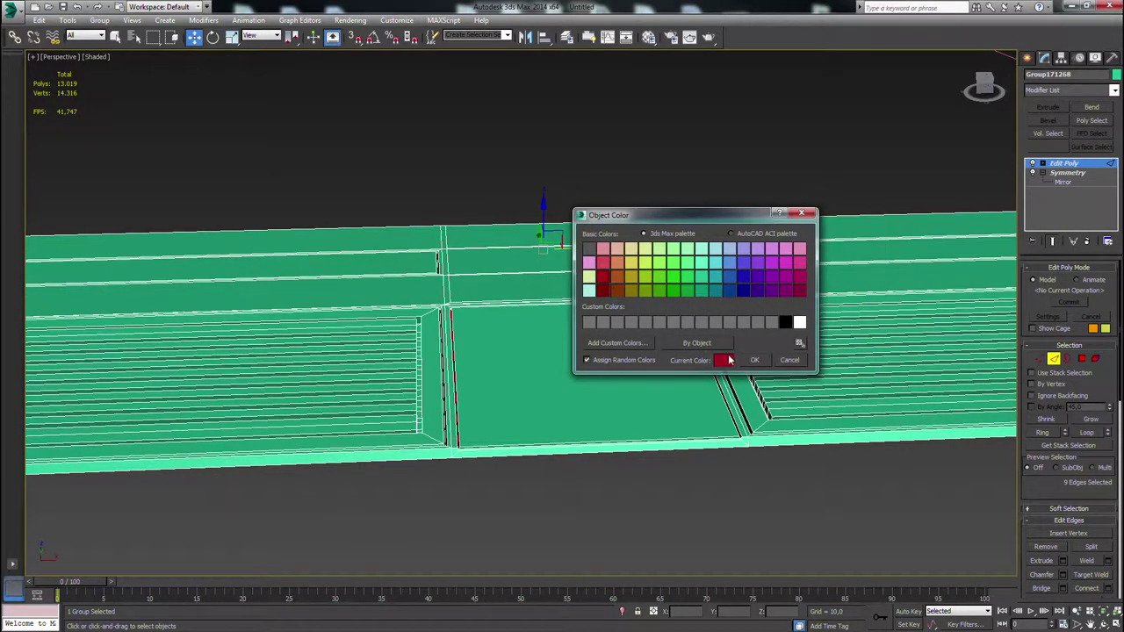
click(752, 360)
alt+middle_drag(752, 360, 799, 370)
click(1117, 76)
click(621, 283)
click(754, 359)
scroll(769, 345, down, 4)
scroll(714, 369, down, 3)
click(1027, 58)
click(838, 219)
click(628, 215)
alt+middle_drag(627, 215, 662, 285)
ctrl+click(641, 343)
drag(601, 356, 558, 314)
key(ctrl+z)
alt+middle_drag(728, 296, 709, 337)
click(660, 254)
scroll(683, 291, up, 3)
click(682, 272)
ctrl+click(695, 152)
ctrl+click(648, 455)
alt+middle_drag(648, 453, 734, 433)
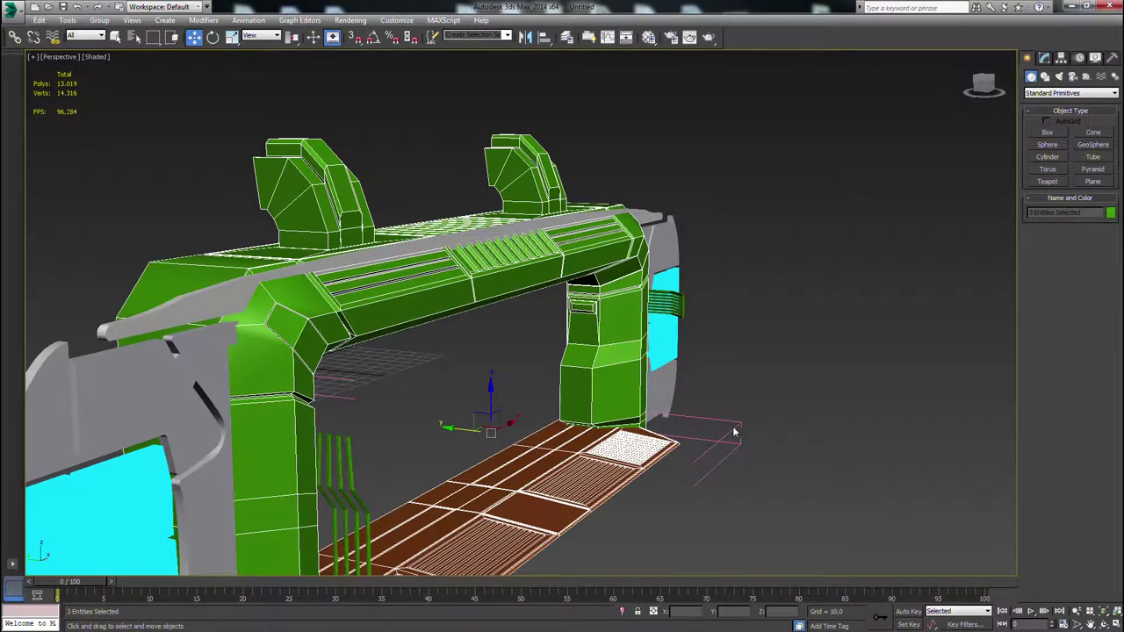
key(ctrl+z)
key(ctrl+z)
key(ctrl+z)
key(ctrl+z)
key(ctrl+z)
Select the green structure and brown floor slab without the grey side panels and adjust their position along Y.
scroll(632, 339, down, 4)
alt+middle_drag(704, 396, 821, 187)
drag(834, 142, 384, 537)
alt+click(403, 448)
alt+click(375, 458)
scroll(520, 355, up, 2)
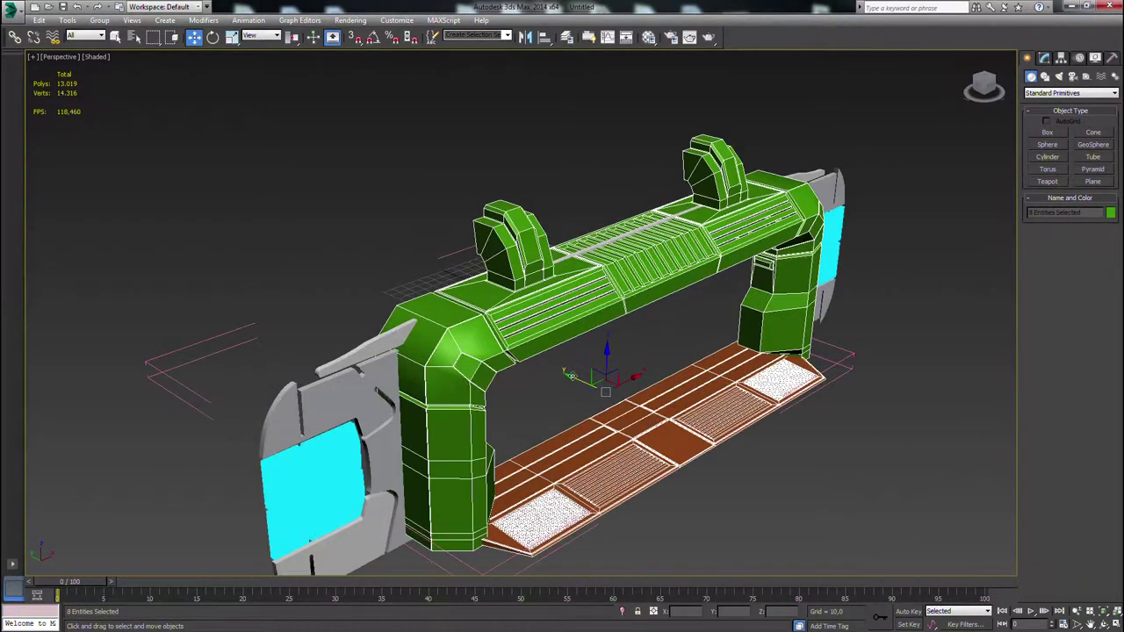
drag(572, 375, 554, 384)
alt+middle_drag(555, 385, 546, 381)
drag(558, 372, 571, 374)
alt+middle_drag(573, 374, 565, 344)
Select the object with the two upright fins and their base plates and isolate it for editing.
click(652, 120)
click(783, 208)
alt+middle_drag(784, 208, 528, 328)
key(alt+q)
scroll(776, 296, up, 4)
click(1043, 58)
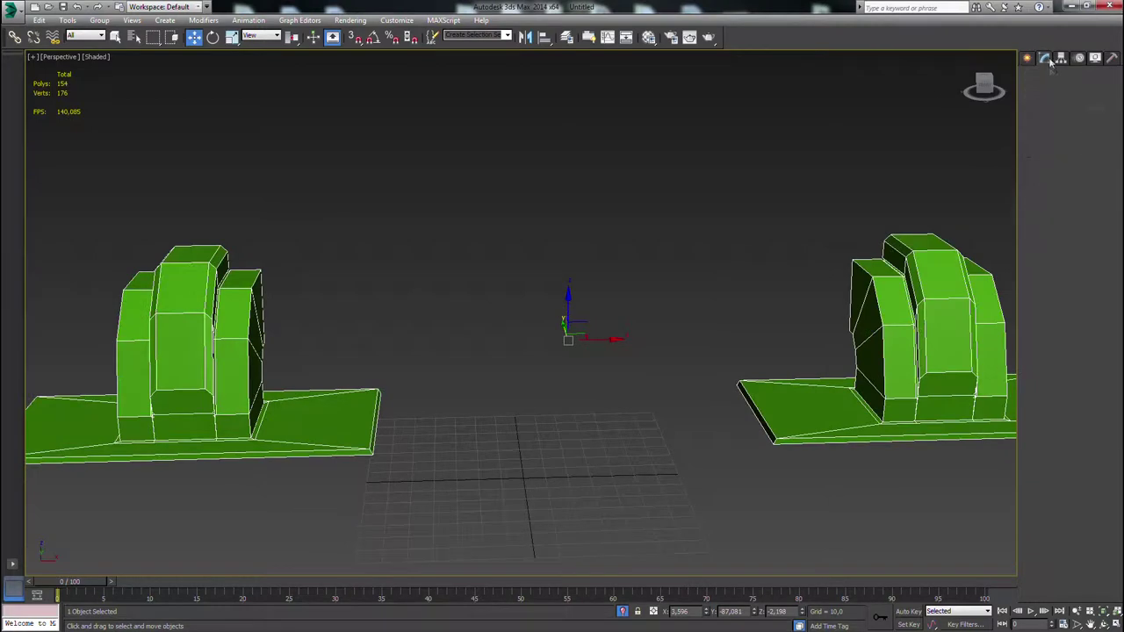
Delete the polygons of one upright fin, keeping its base plate.
click(1040, 281)
alt+middle_drag(579, 378, 479, 447)
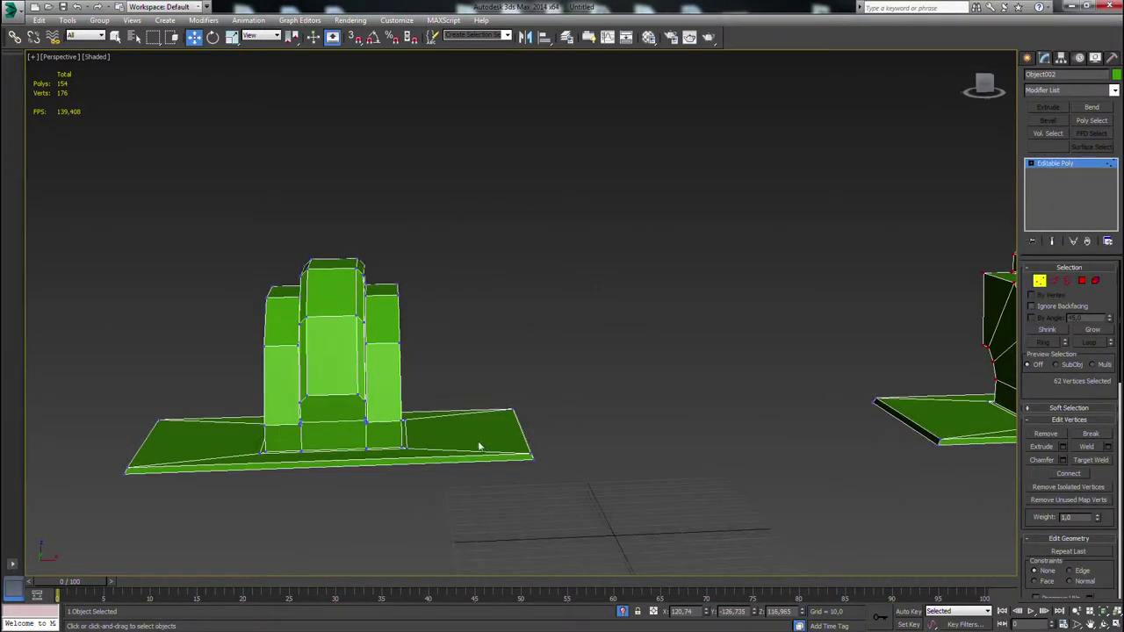
click(1082, 281)
click(391, 400)
alt+middle_drag(391, 401, 396, 384)
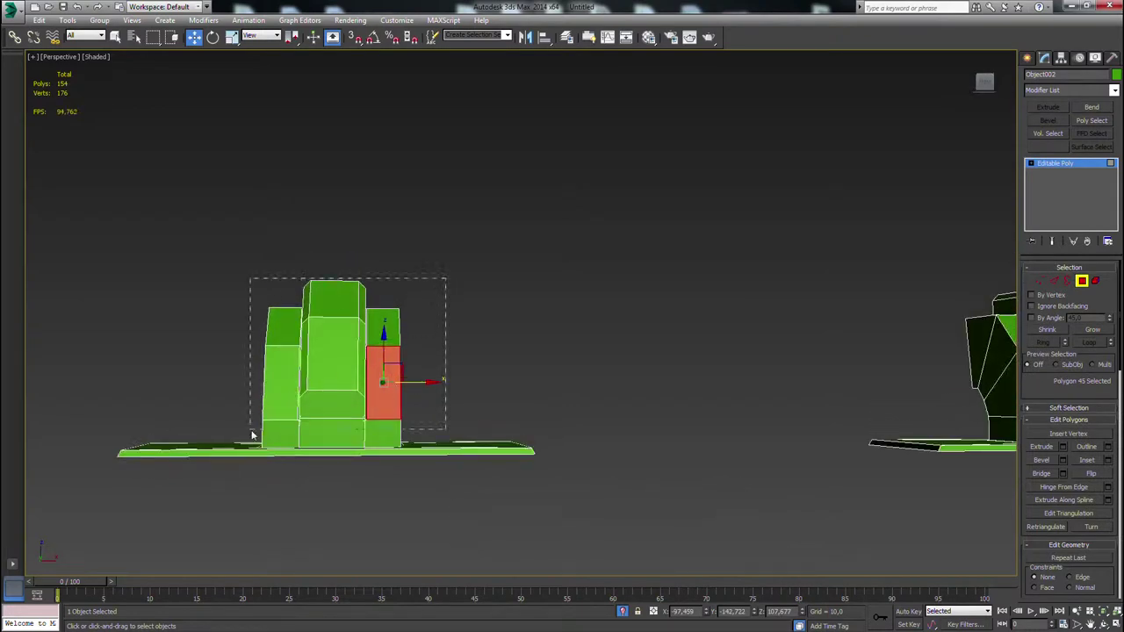
drag(252, 433, 249, 434)
key(Delete)
middle_drag(254, 435, 307, 410)
Delete the leftover narrow rim polygons around the opening in the cleared base plate.
click(447, 429)
key(z)
alt+middle_drag(479, 402, 584, 413)
scroll(614, 431, up, 3)
middle_drag(658, 444, 756, 445)
scroll(702, 439, up, 3)
click(584, 421)
alt+middle_drag(583, 421, 711, 378)
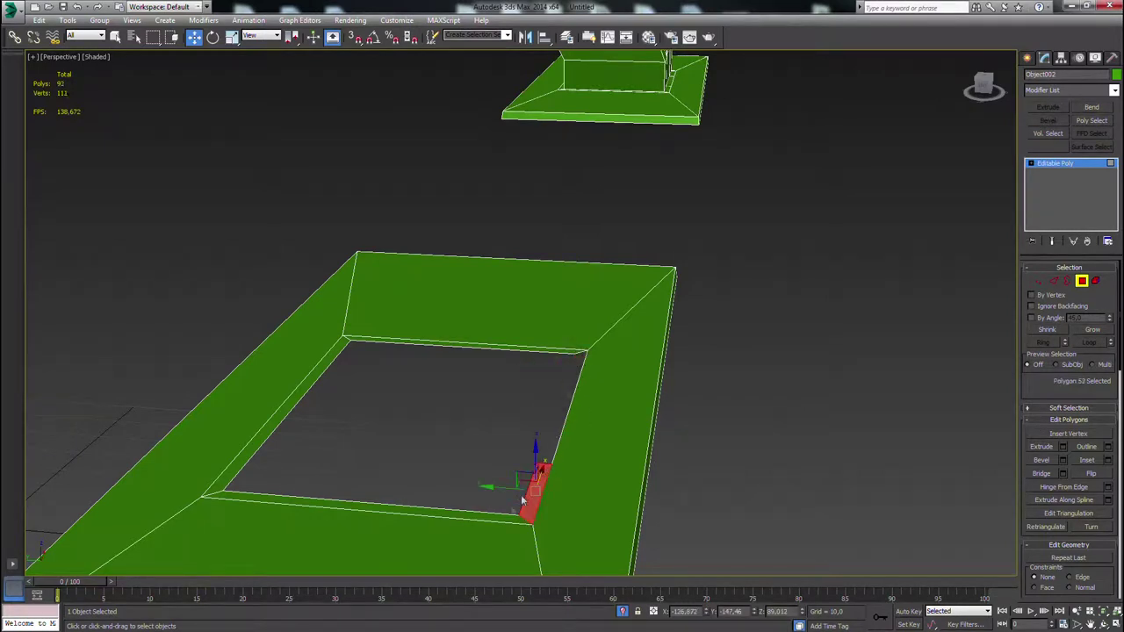
key(Delete)
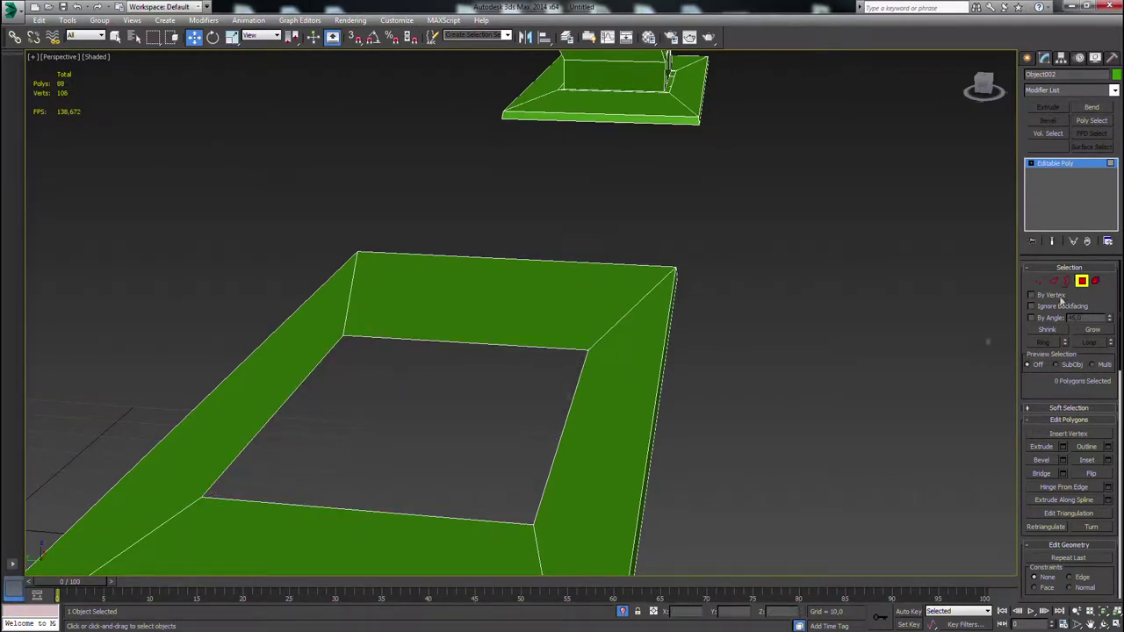
Select the border of the base plate's opening and extend it inward into a raised ring of sloping faces.
click(1068, 281)
click(569, 406)
alt+middle_drag(569, 407, 468, 397)
alt+right_click(469, 383)
click(472, 422)
mouse_move(468, 395)
shift+mouse_down()
mouse_move(473, 363)
mouse_move(459, 402)
shift+mouse_up()
alt+middle_drag(459, 402, 434, 414)
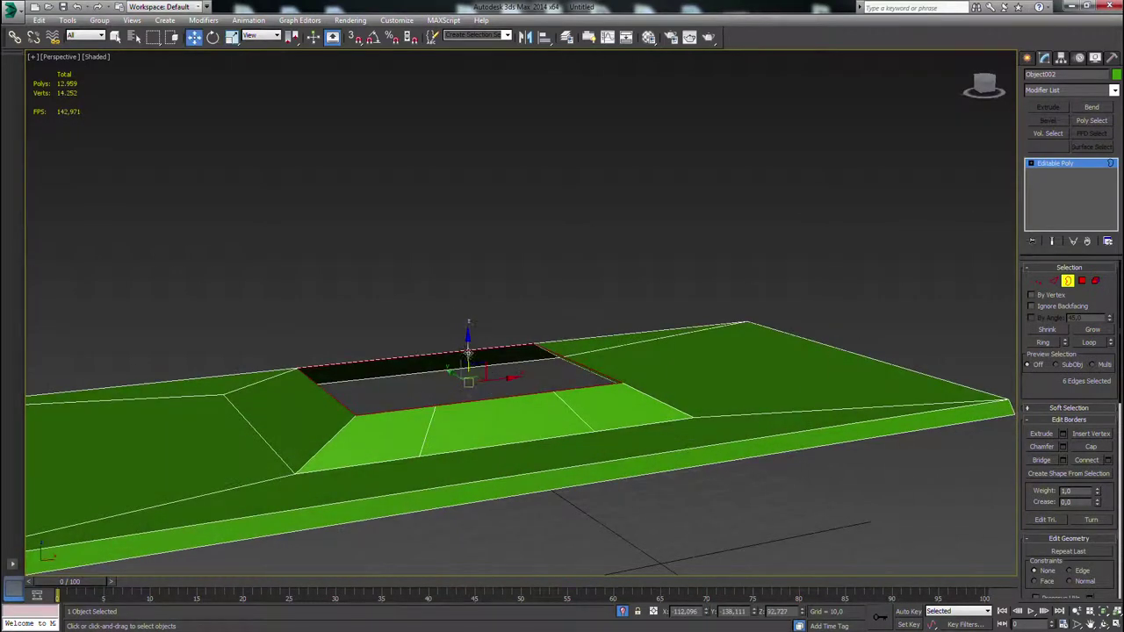
Extend the border into a second ring of faces and scale it down towards the centre.
shift+drag(468, 353, 469, 326)
alt+middle_drag(502, 407, 524, 395)
drag(473, 354, 477, 403)
key(w)
drag(469, 332, 465, 357)
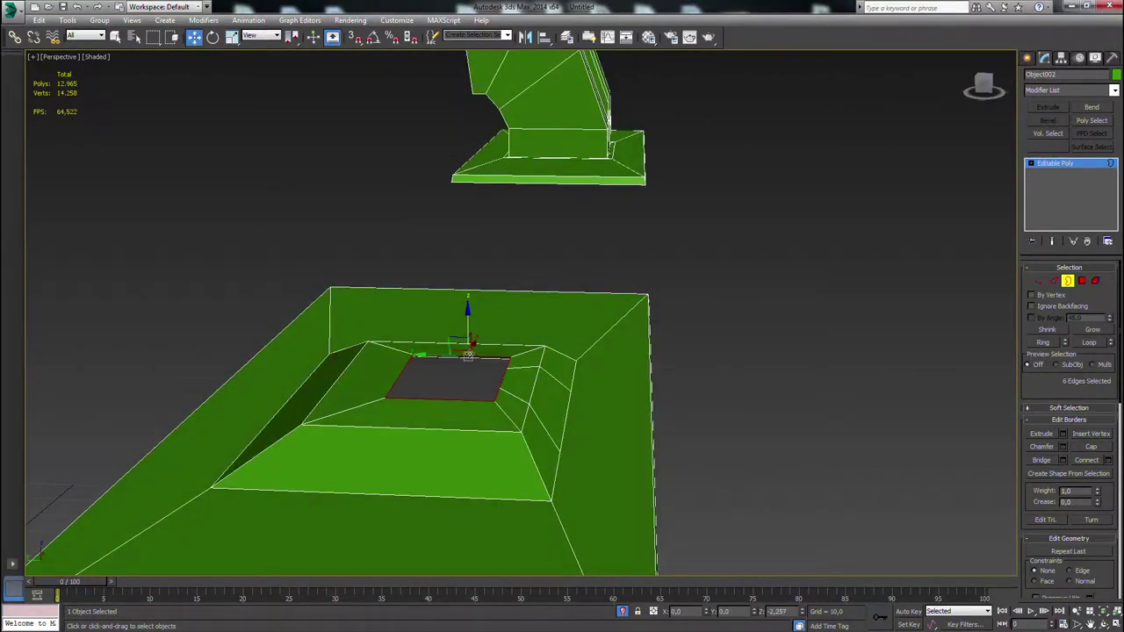
Lower the inner border of the base plate's opening in the Front view.
key(f)
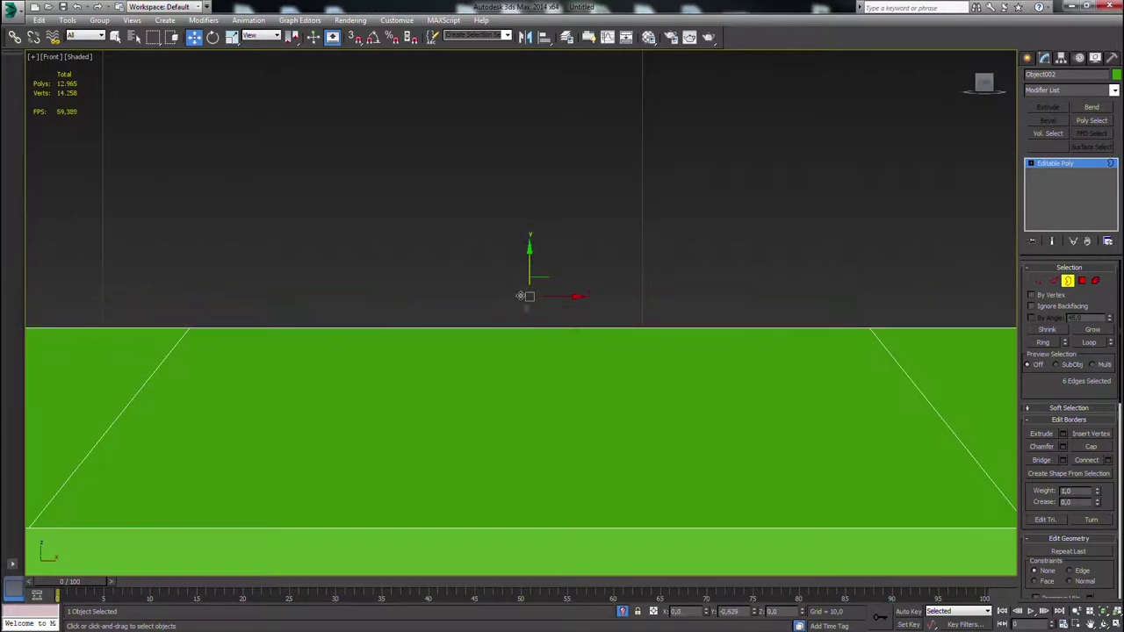
drag(520, 296, 521, 324)
key(p)
alt+middle_drag(571, 390, 654, 391)
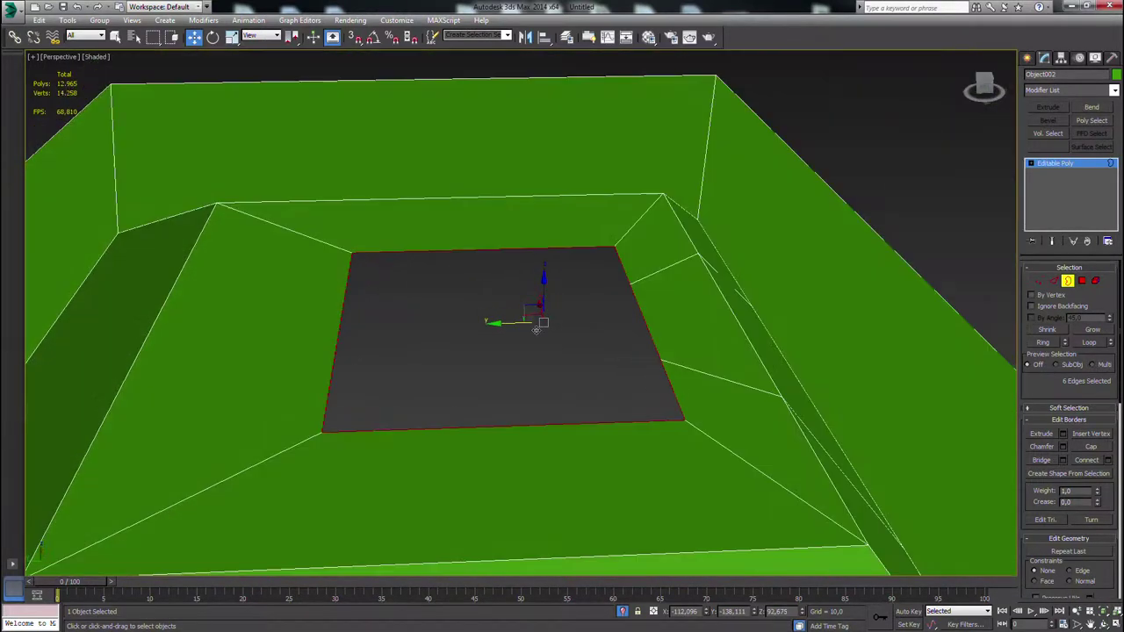
Extend the opening's border upward, widen it with a scaled ring, and extend it upward again to form a stepped collar.
shift+drag(526, 325, 546, 261)
alt+middle_drag(566, 369, 604, 331)
key(e)
key(r)
shift+drag(541, 274, 545, 214)
alt+middle_drag(572, 294, 587, 343)
scroll(520, 312, down, 5)
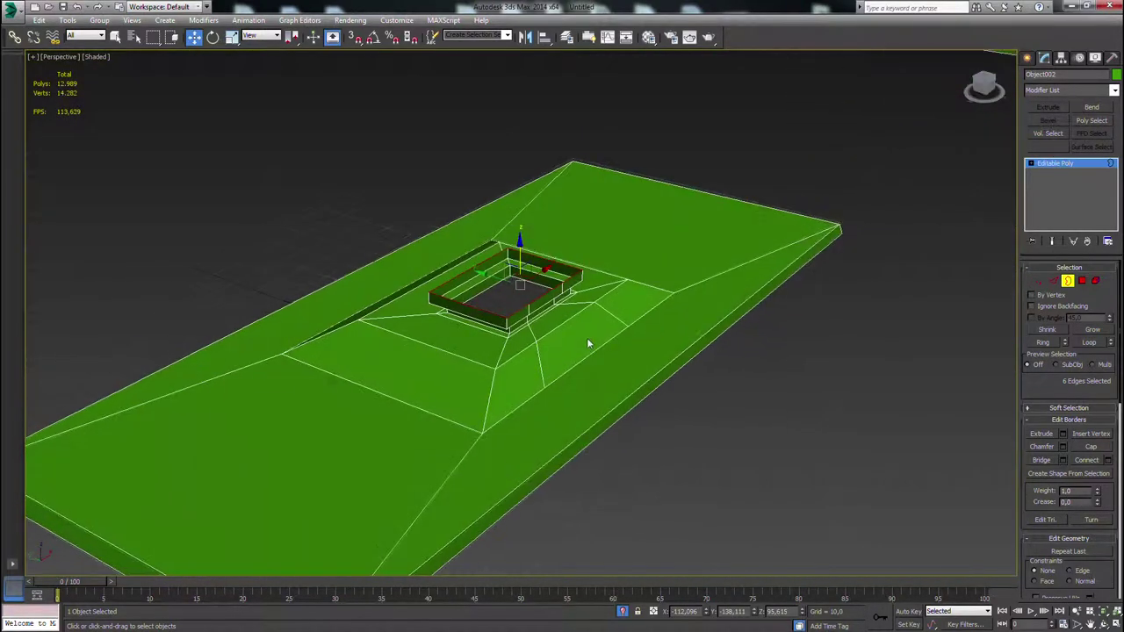
Select the corner edge loops of the base plate, raised base and collar and chamfer them by about 2.6.
click(1053, 280)
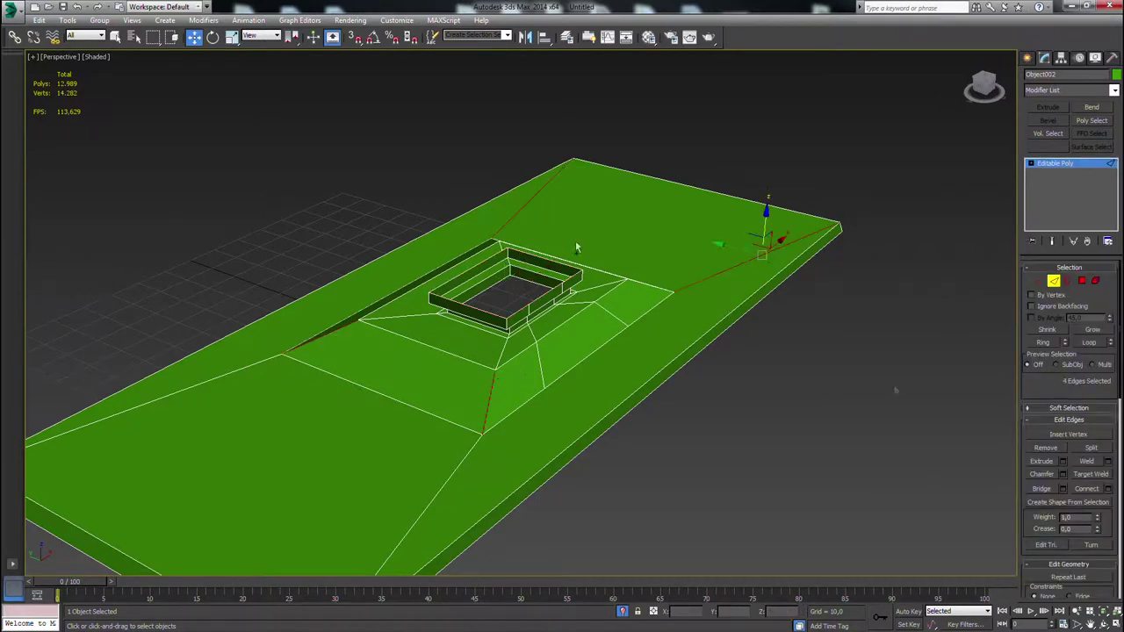
click(1063, 474)
drag(529, 321, 532, 313)
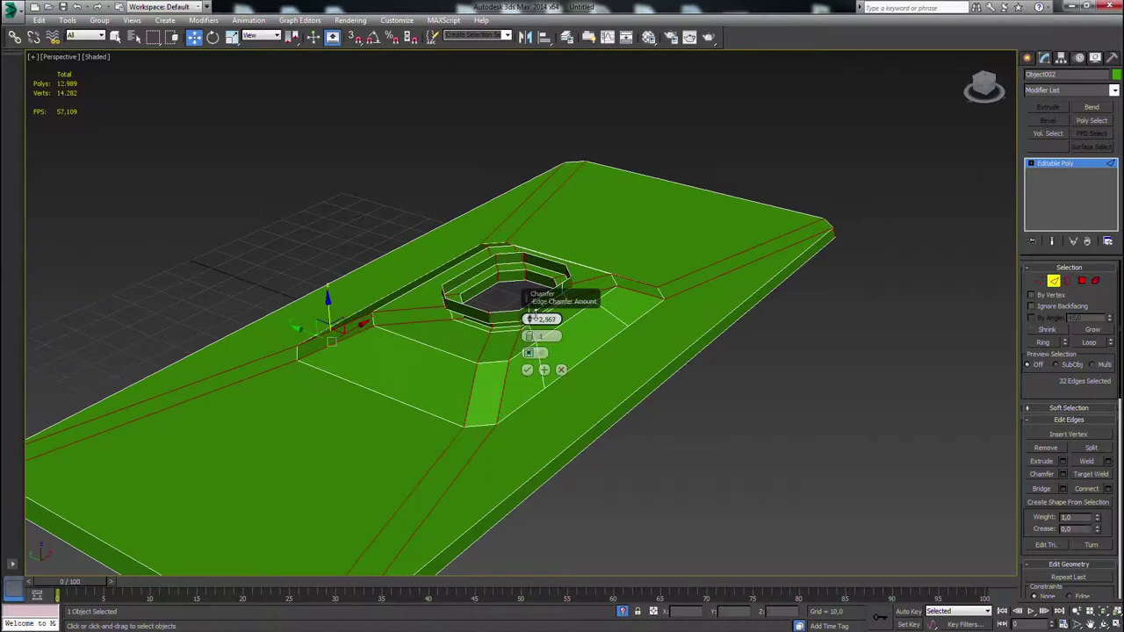
alt+middle_drag(626, 361, 597, 373)
scroll(606, 369, down, 5)
middle_drag(694, 355, 546, 401)
Detach the remodelled base plate element from the object as a separate object.
click(1027, 58)
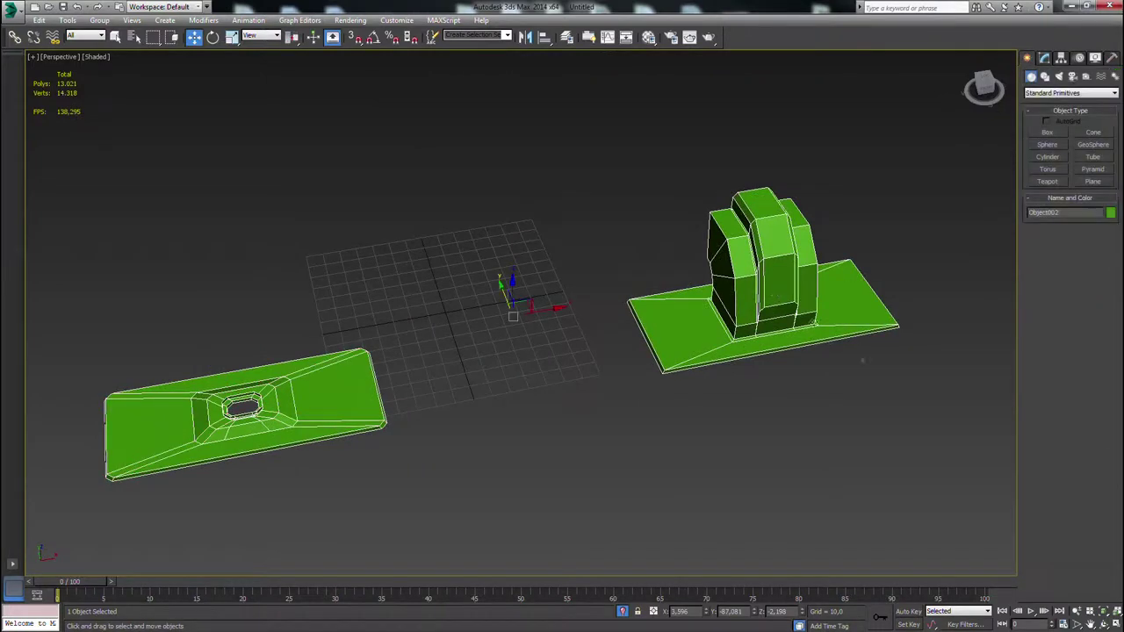
click(1044, 58)
click(1095, 281)
click(344, 416)
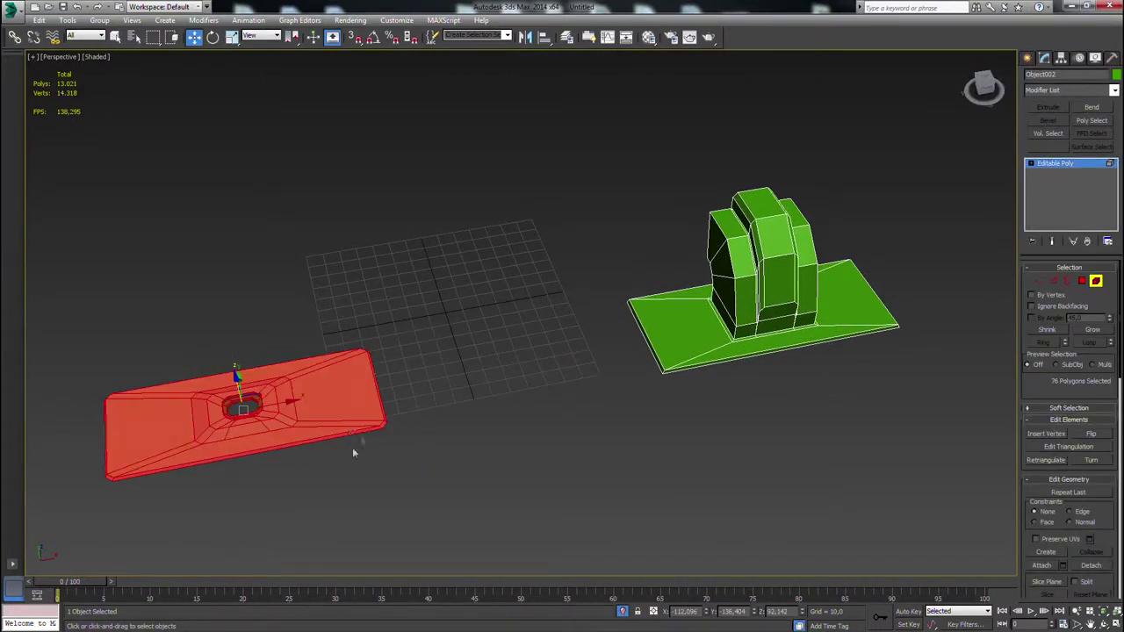
alt+middle_drag(352, 447, 341, 424)
drag(1113, 493, 1103, 370)
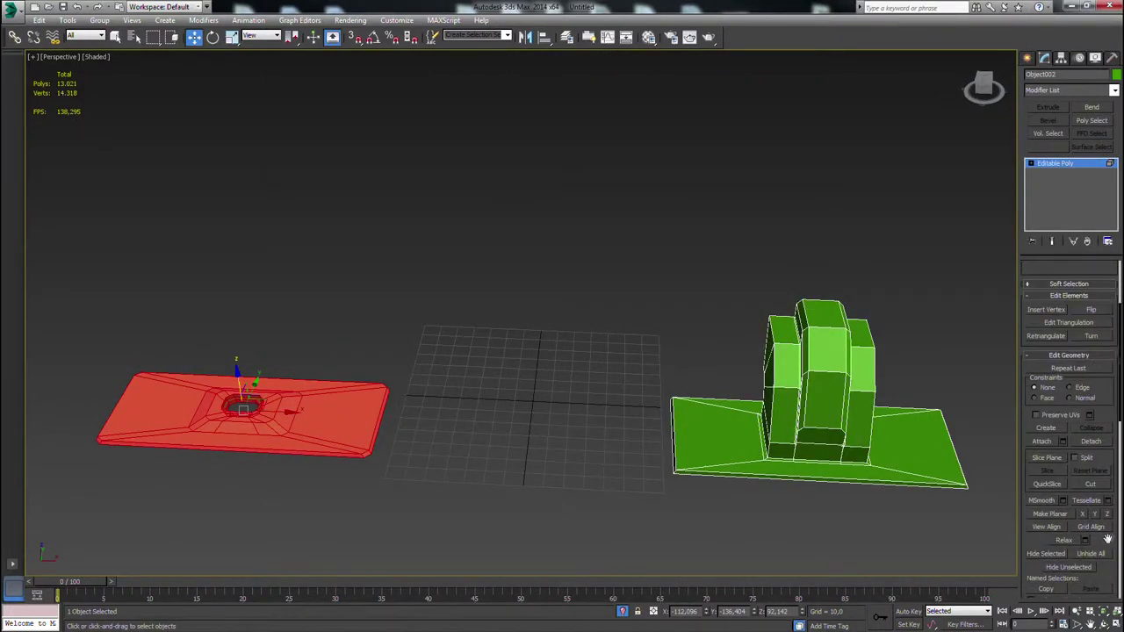
scroll(1108, 539, down, 2)
click(1090, 342)
key(Return)
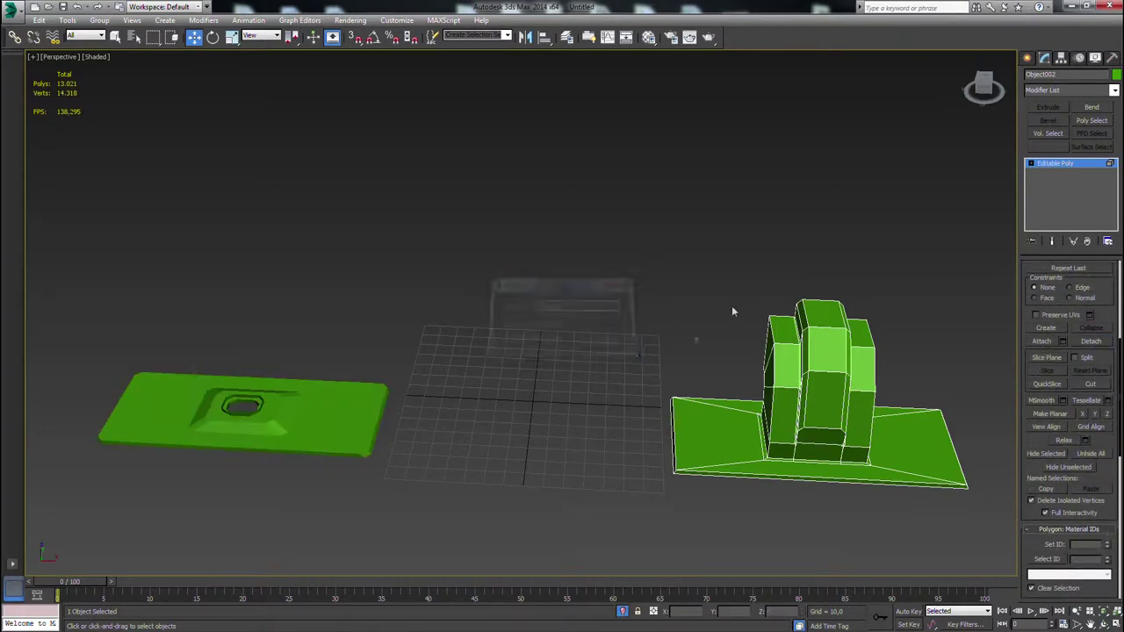
Select the outlines of the detached plate's two flat end faces and extrude these edges into grooves with height -1.763 and width 0.454.
click(1028, 58)
click(334, 429)
key(z)
alt+middle_drag(337, 426, 509, 395)
scroll(511, 395, up, 3)
click(1044, 59)
click(1054, 280)
click(819, 322)
scroll(820, 324, up, 3)
alt+middle_drag(825, 326, 807, 390)
click(1081, 281)
click(828, 304)
middle_drag(828, 304, 977, 330)
ctrl+click(296, 283)
click(1054, 283)
click(1063, 462)
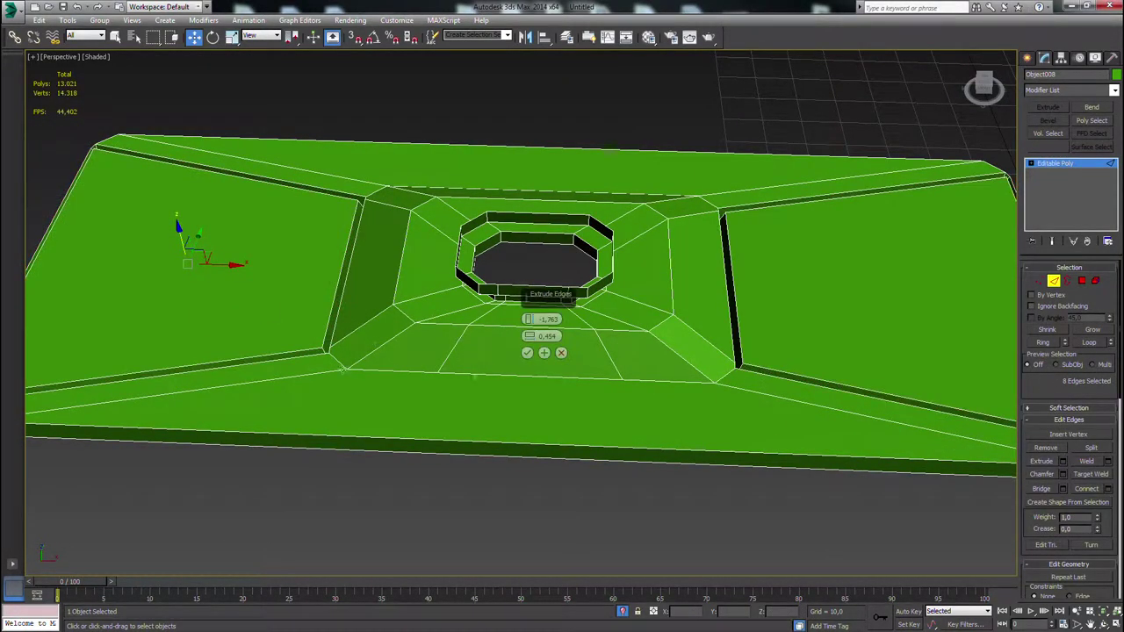
click(528, 353)
Cut two diverging edges from the raised base down over the plate's front rim and align their end vertices in the Top view.
alt+middle_drag(763, 430, 797, 338)
middle_drag(797, 338, 834, 430)
alt+middle_drag(679, 396, 705, 422)
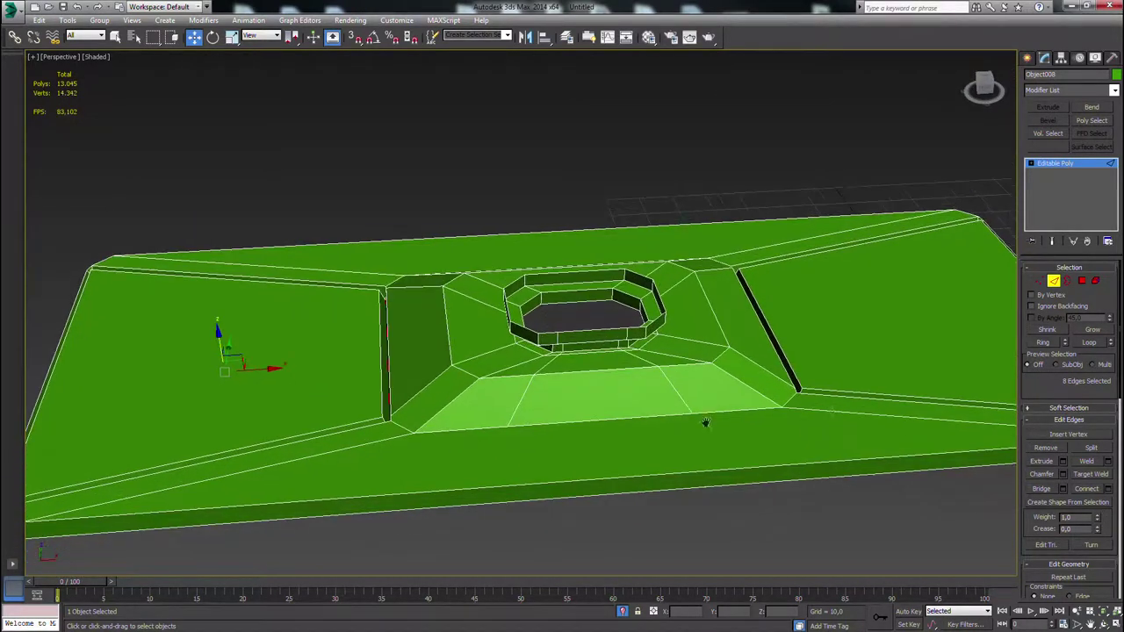
click(1039, 280)
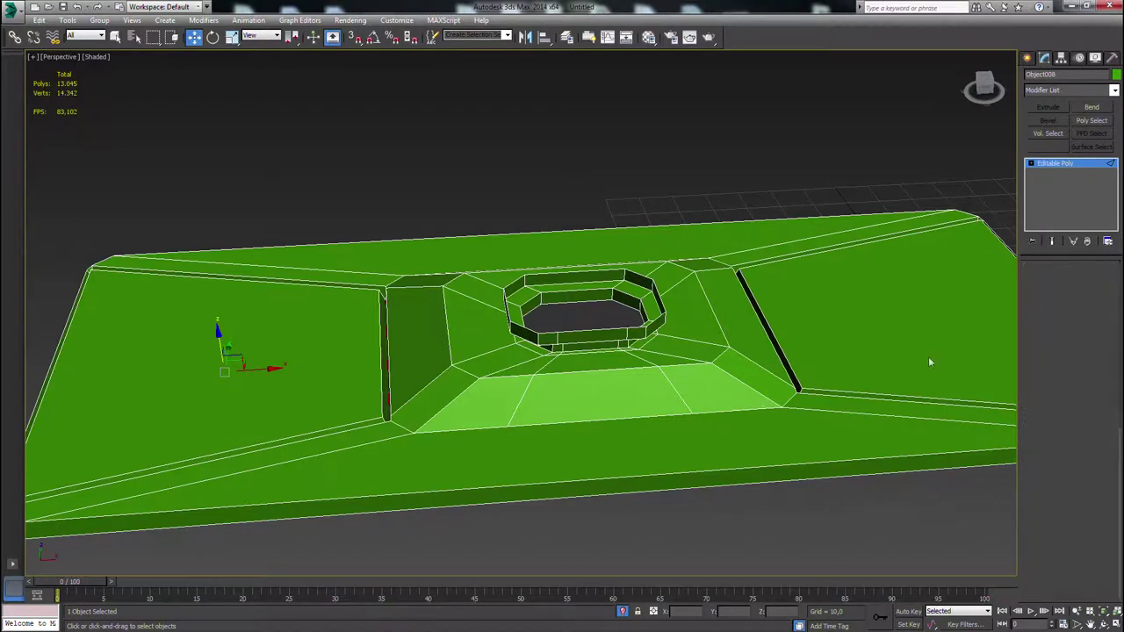
right_click(690, 410)
click(677, 311)
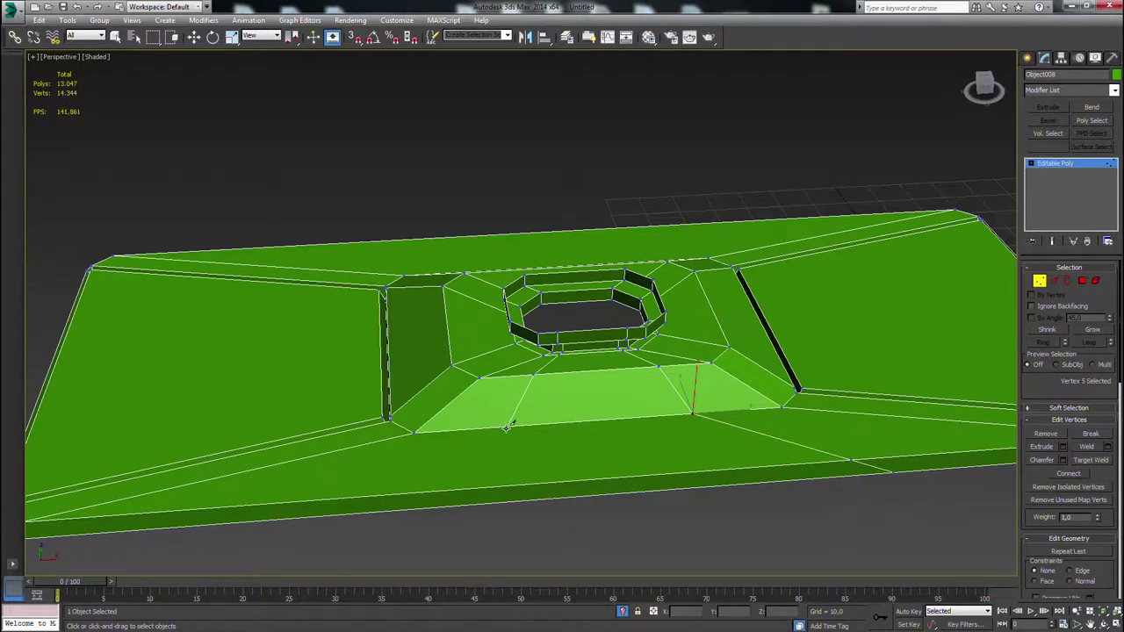
click(401, 512)
right_click(401, 512)
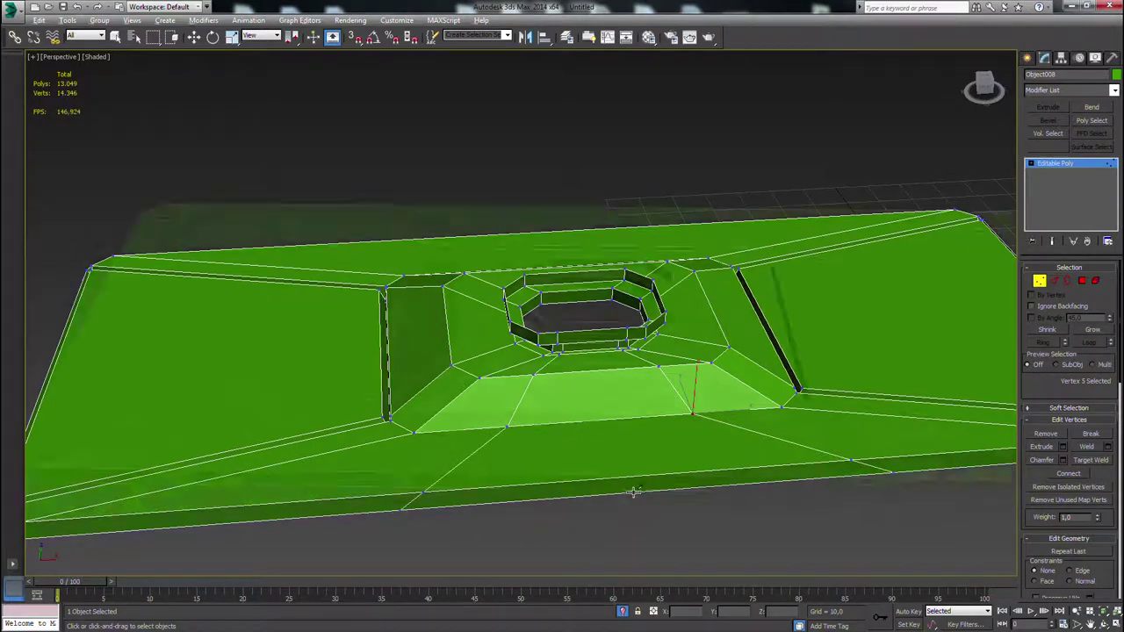
alt+middle_drag(645, 439, 624, 538)
key(t)
middle_drag(642, 230, 687, 453)
key(w)
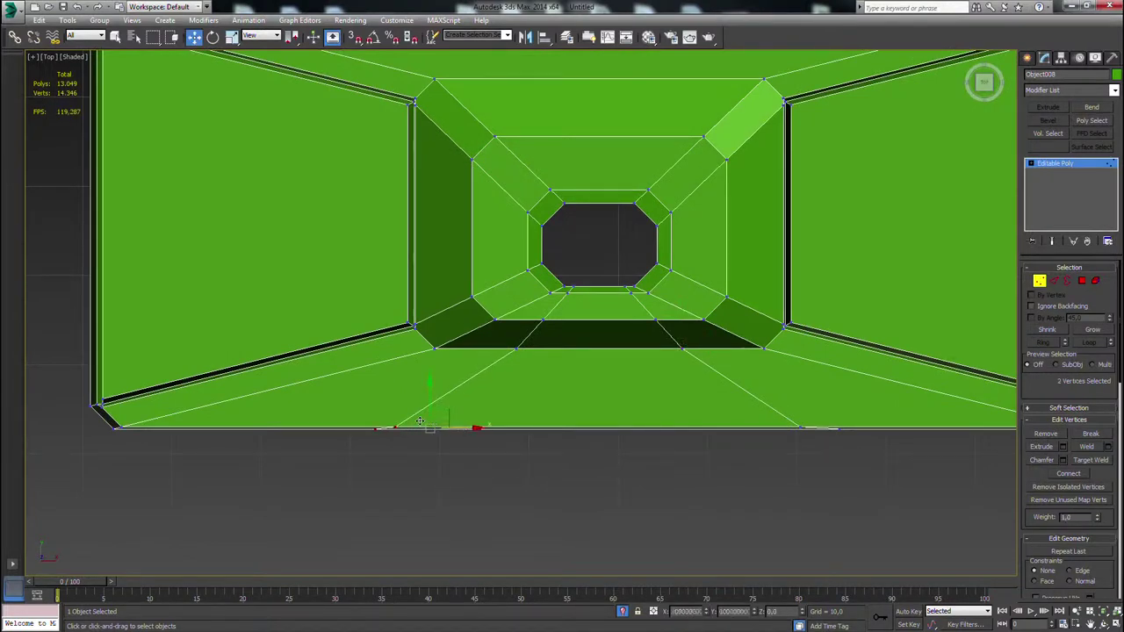
Select the loops of the two front cuts, leave out the collar's edges, and add the edge joining them at the collar's foot.
click(1053, 282)
click(1088, 343)
middle_drag(884, 392, 838, 378)
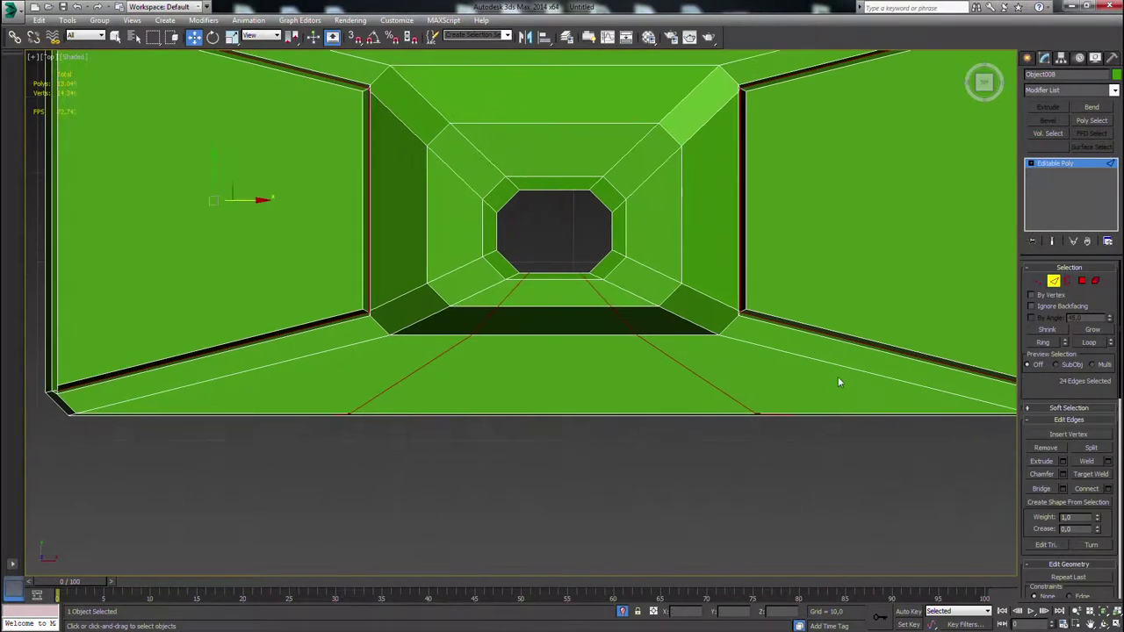
key(p)
scroll(729, 389, down, 5)
alt+middle_drag(730, 389, 761, 353)
scroll(762, 358, up, 3)
middle_drag(629, 391, 699, 354)
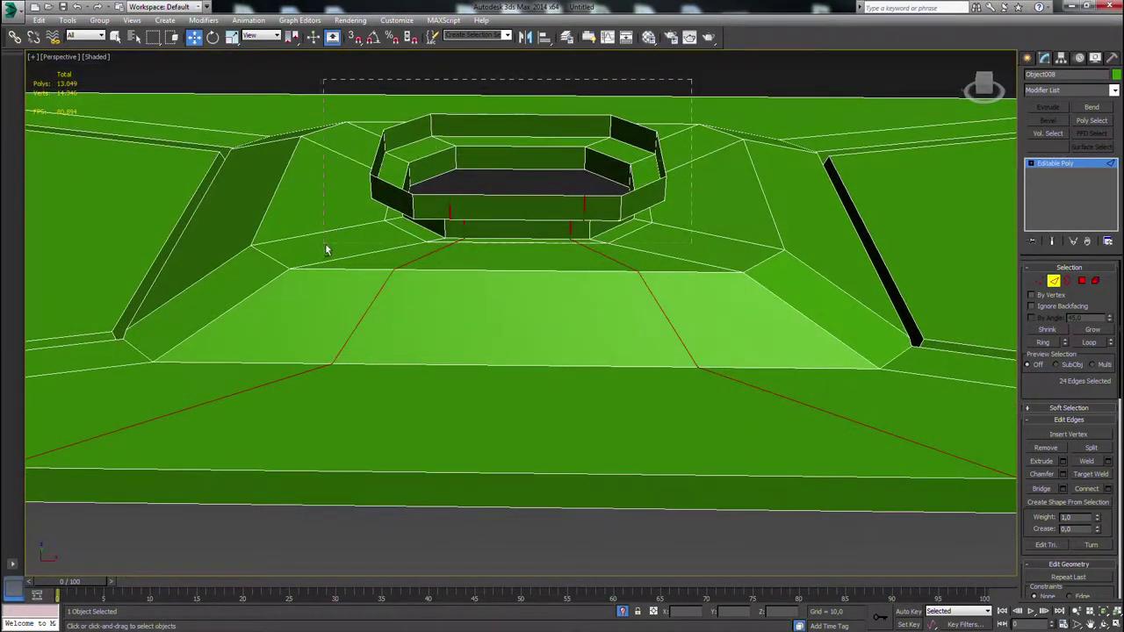
alt+middle_drag(367, 254, 598, 120)
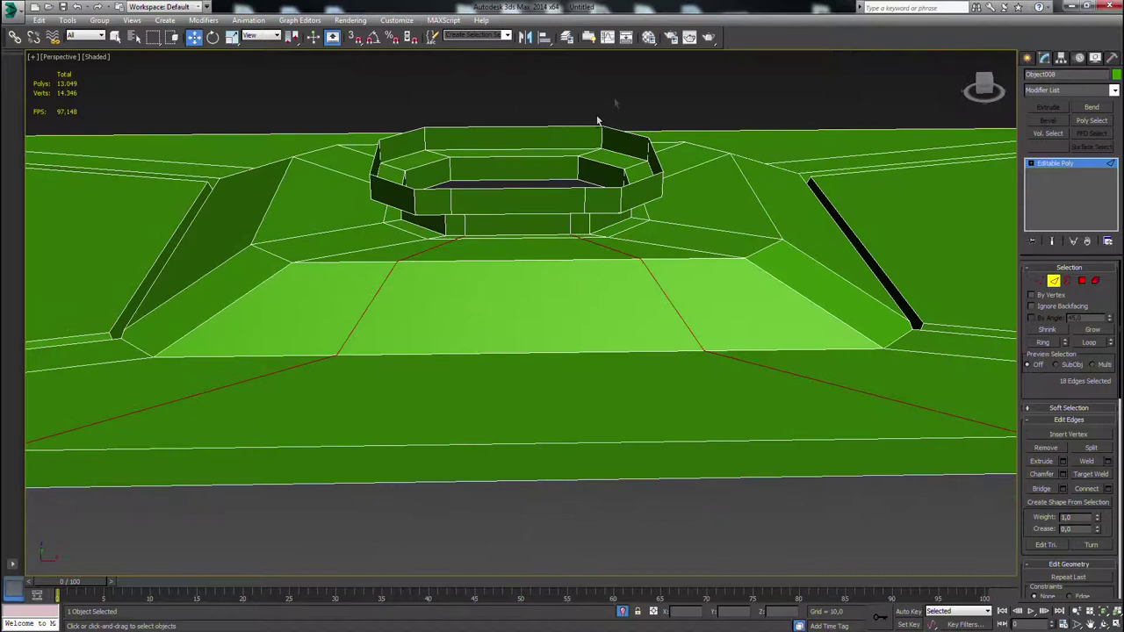
alt+middle_drag(396, 244, 512, 255)
ctrl+click(512, 252)
alt+middle_drag(600, 306, 621, 286)
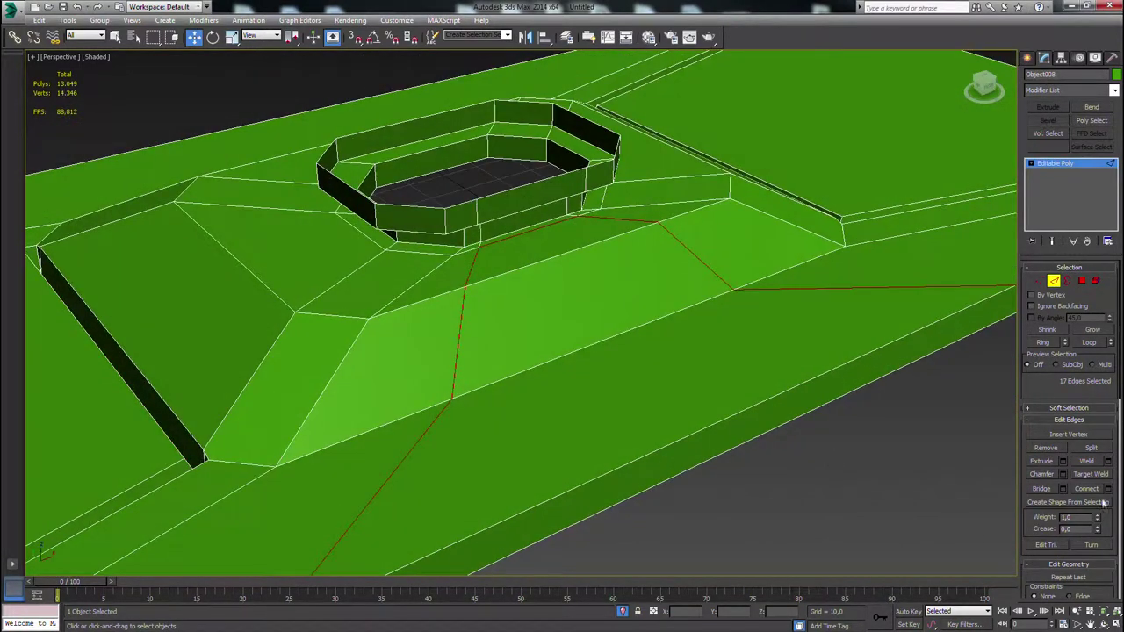
Deselect the stray end-groove edges so that only the continuous path of the front cuts stays selected.
click(1062, 462)
click(561, 353)
scroll(458, 439, down, 5)
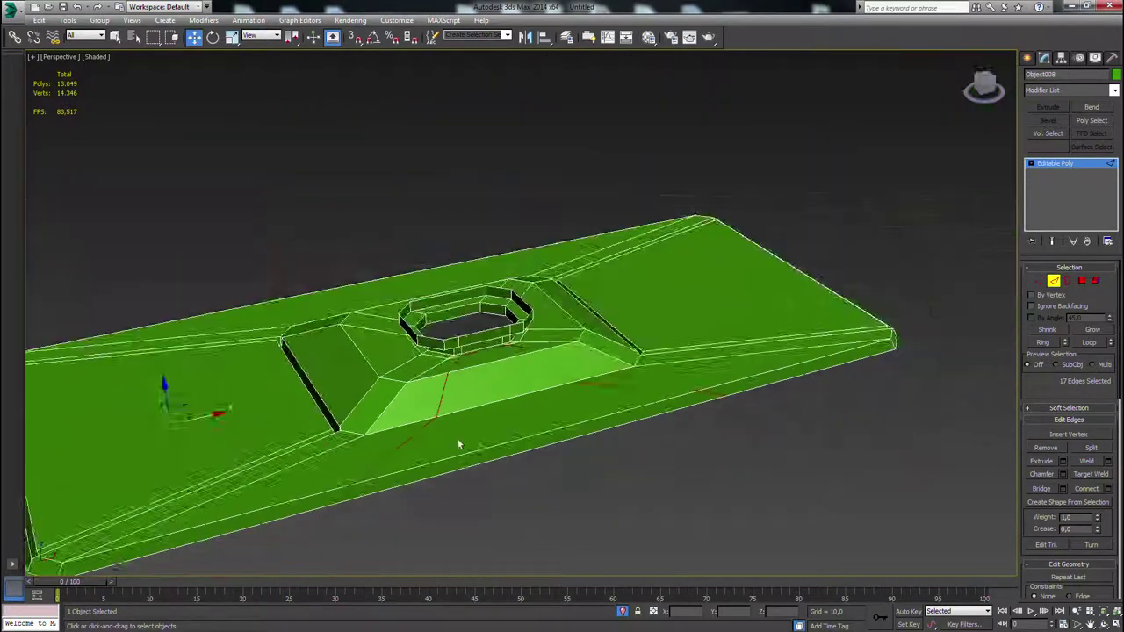
alt+middle_drag(457, 439, 652, 346)
alt+middle_drag(353, 316, 338, 337)
scroll(339, 337, up, 3)
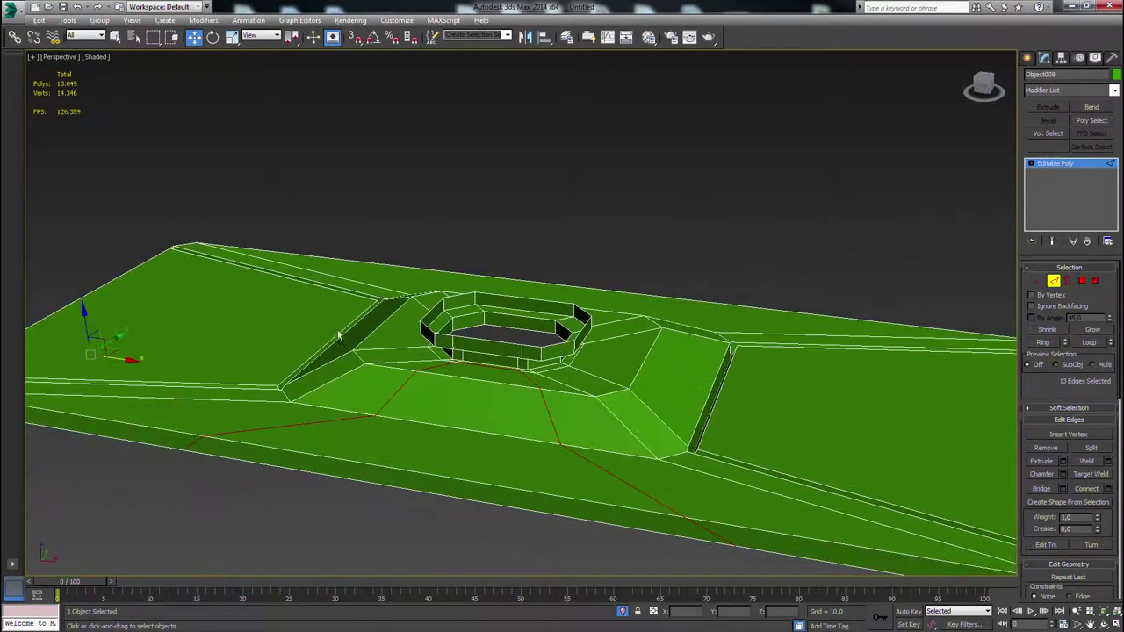
scroll(132, 332, down, 4)
alt+drag(90, 267, 189, 352)
alt+middle_drag(334, 457, 369, 469)
scroll(369, 468, up, 4)
alt+middle_drag(764, 395, 799, 380)
scroll(725, 383, down, 4)
alt+middle_drag(707, 350, 718, 358)
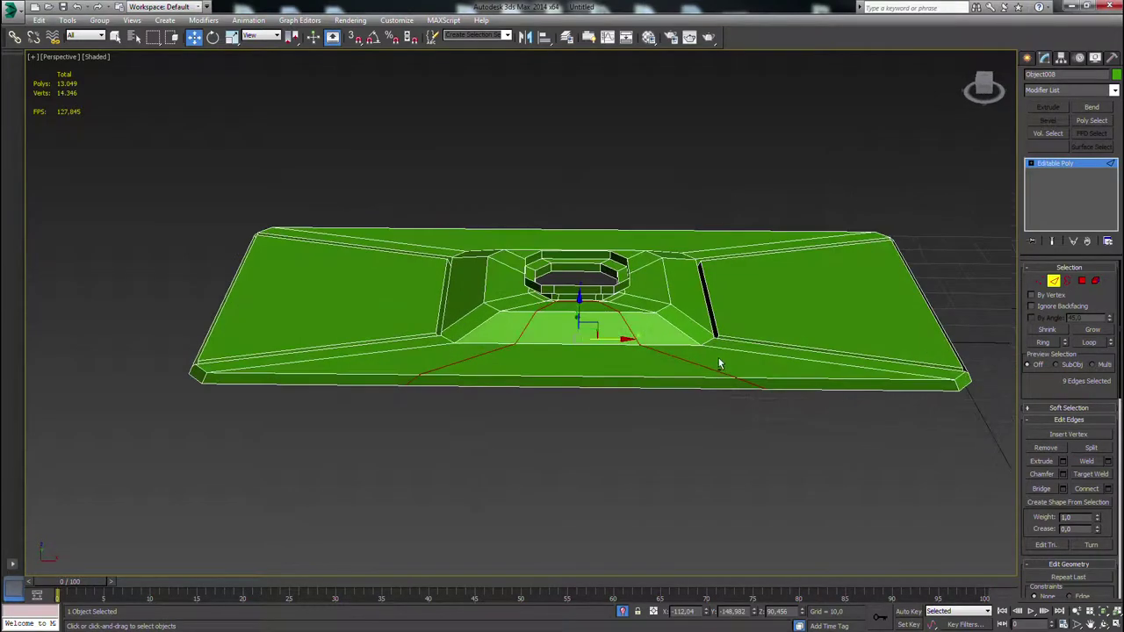
Extrude the front cut path into a thin groove with height -1.763 and width about 0.09.
click(1064, 462)
mouse_move(652, 369)
alt+middle_down()
mouse_move(725, 374)
mouse_move(730, 332)
mouse_move(749, 375)
mouse_move(639, 363)
alt+middle_up()
scroll(639, 363, up, 4)
drag(530, 336, 531, 337)
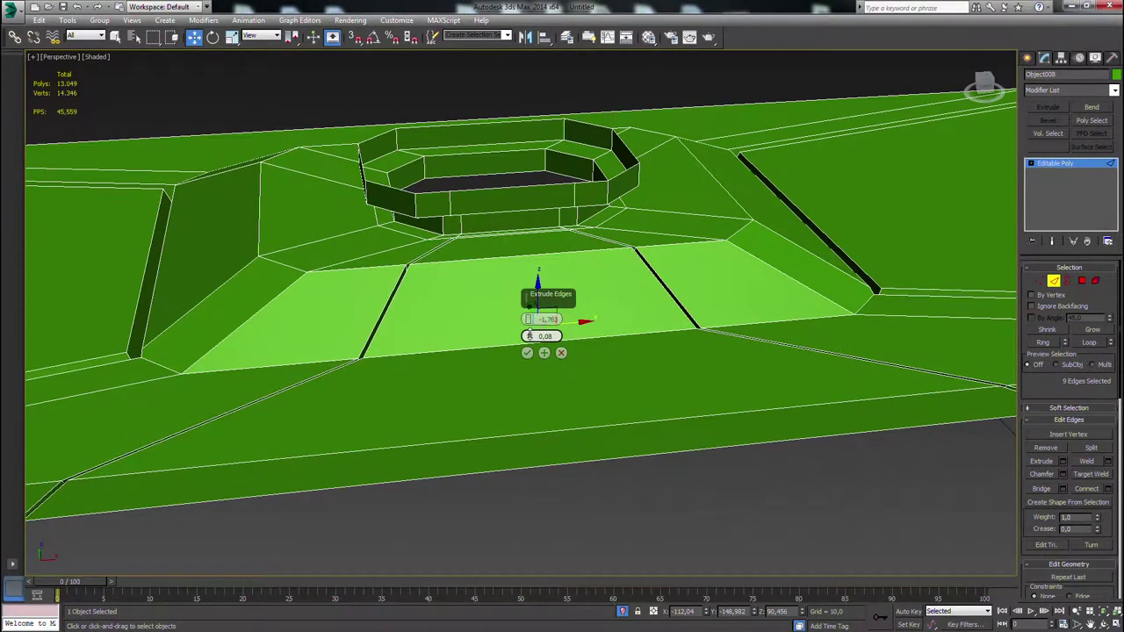
click(528, 352)
Select the raised base's upper edge loop without its front middle edge and extrude it into a groove with height -1.763 and width 0.09.
alt+middle_drag(606, 368, 734, 481)
scroll(687, 377, down, 5)
scroll(658, 379, up, 3)
scroll(616, 432, up, 5)
middle_drag(496, 444, 778, 466)
scroll(504, 451, down, 4)
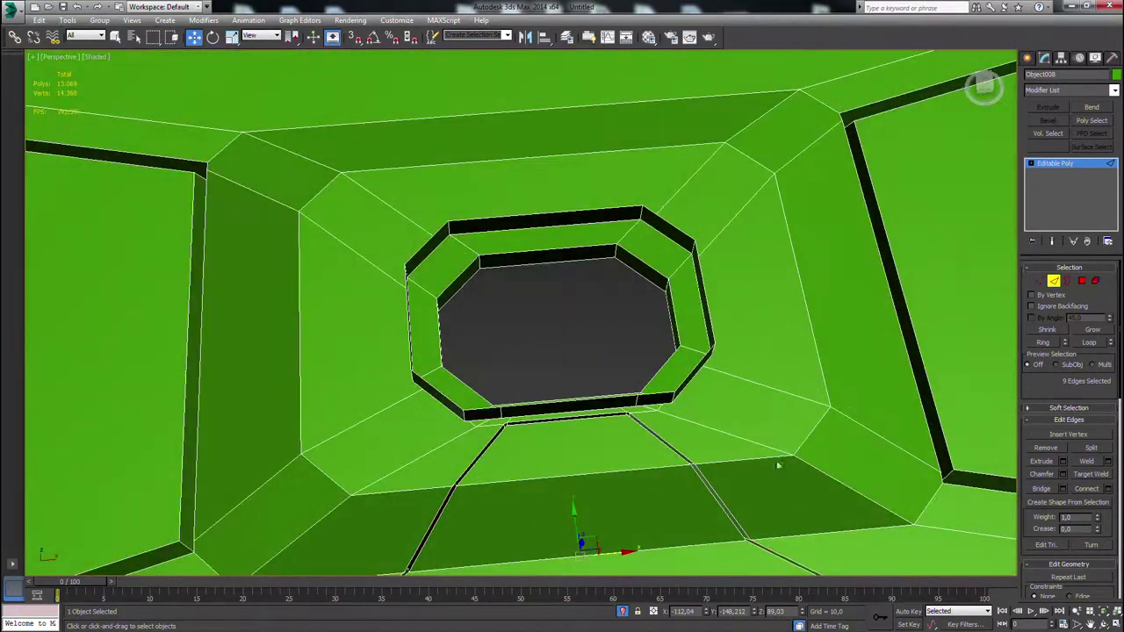
click(1089, 343)
alt+middle_drag(646, 500, 735, 486)
scroll(582, 463, up, 3)
scroll(704, 493, down, 5)
scroll(705, 544, down, 5)
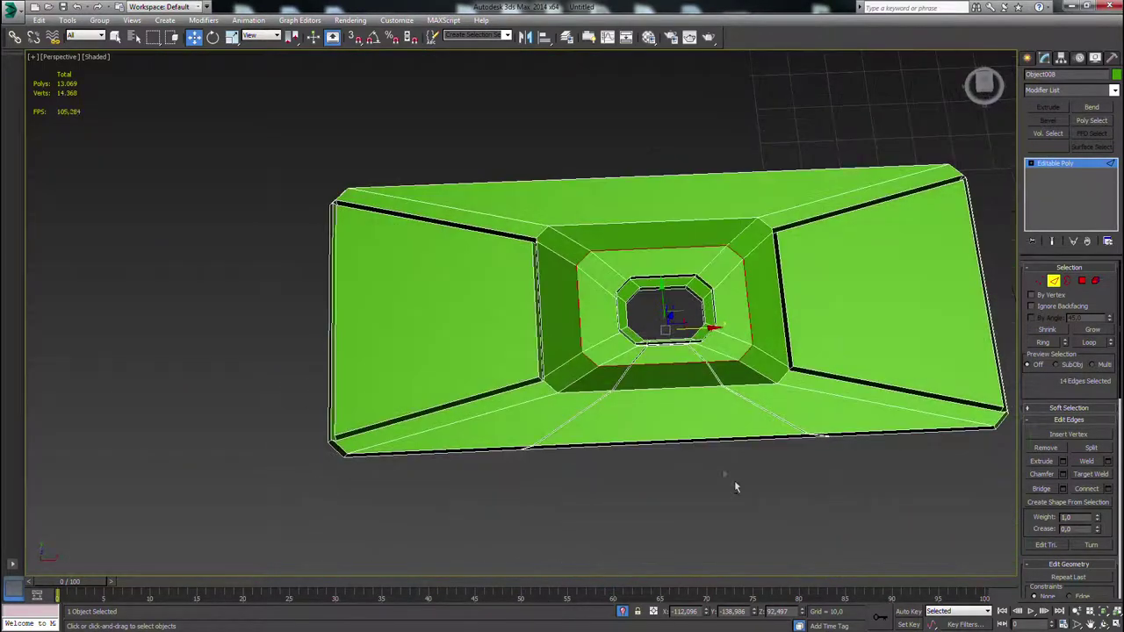
ctrl+click(612, 364)
alt+middle_drag(614, 362, 662, 336)
scroll(662, 337, up, 5)
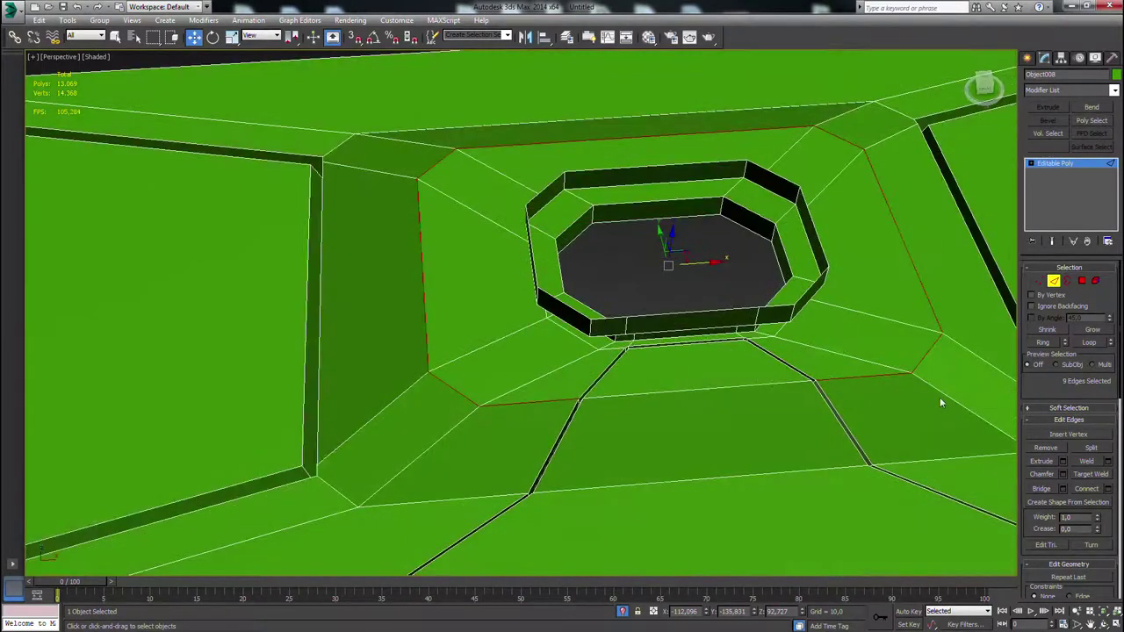
click(1061, 460)
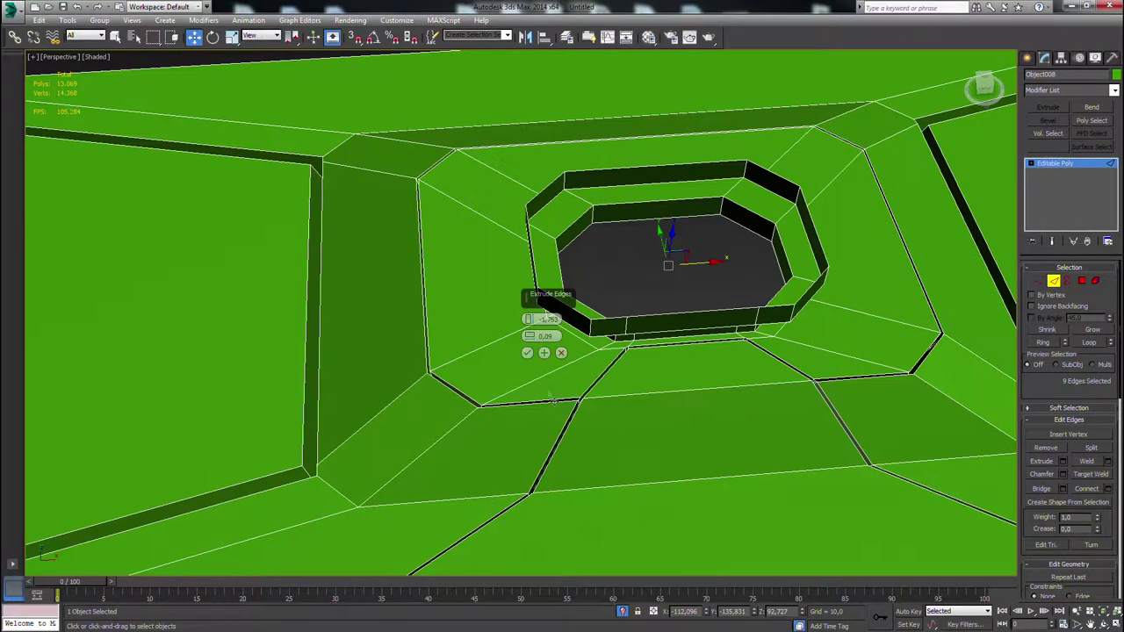
Extrude the four edges at the front foot of the raised base, on both sides of the middle section, into grooves.
alt+middle_drag(615, 478, 583, 429)
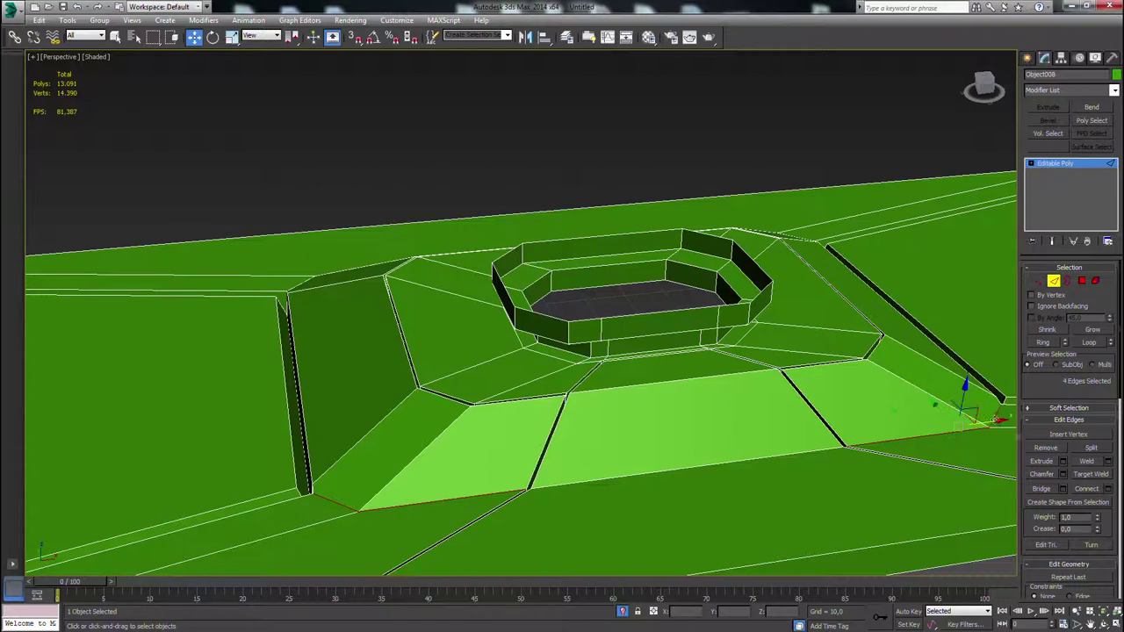
click(1063, 462)
alt+middle_drag(573, 436, 552, 424)
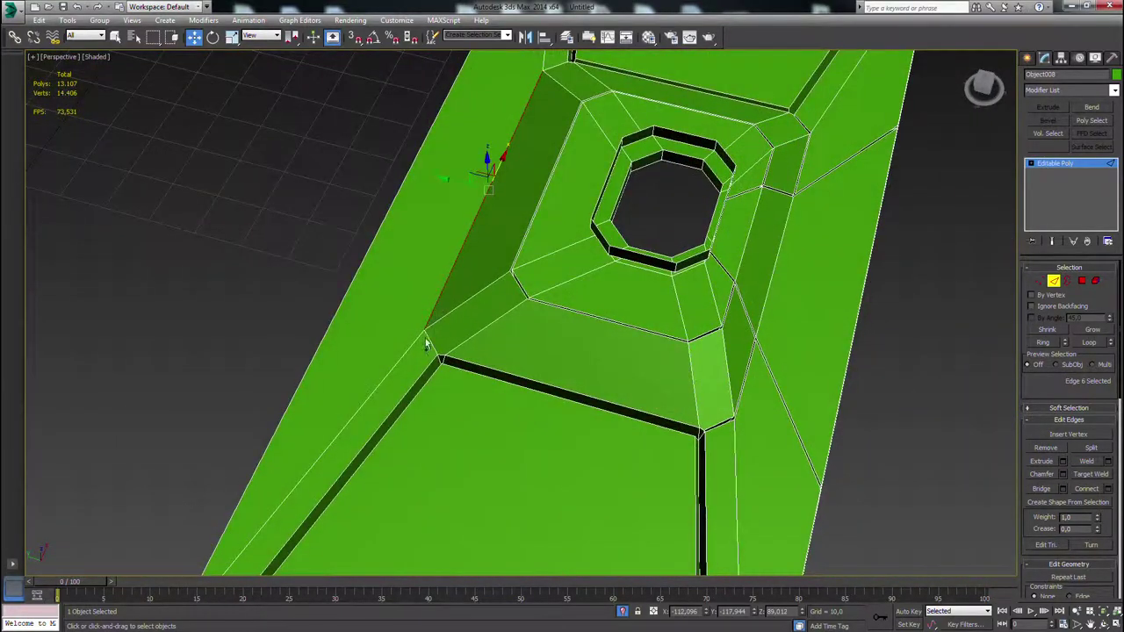
Select the rear foot edge of the raised base with its two diagonal corner edges and extrude them into a groove.
ctrl+click(425, 343)
scroll(430, 341, down, 3)
middle_drag(452, 309, 513, 507)
alt+middle_drag(564, 336, 606, 272)
alt+middle_drag(606, 272, 763, 396)
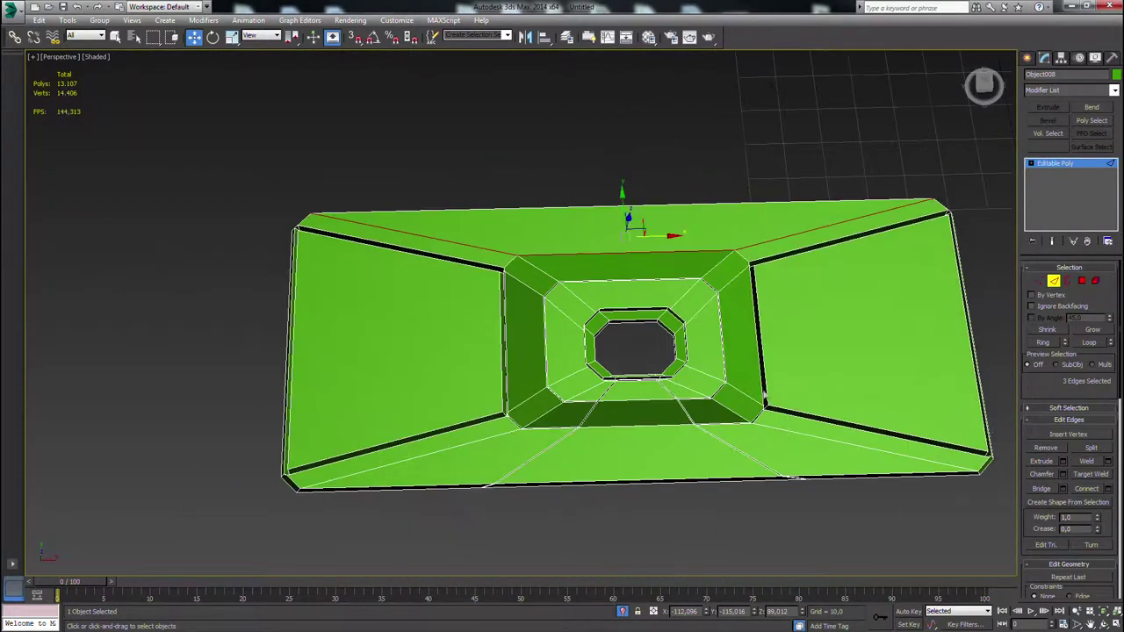
click(1063, 461)
alt+middle_drag(611, 365, 457, 363)
Reselect the grooved plate and add a Symmetry modifier to it.
click(1045, 58)
click(893, 260)
scroll(806, 393, down, 4)
alt+middle_drag(807, 392, 371, 281)
click(370, 281)
click(1044, 57)
click(1114, 91)
drag(1116, 131, 1115, 368)
click(1053, 396)
Configure the modifier buttons so that Symmetry takes the place of Poly Select.
click(1106, 241)
click(1049, 254)
drag(553, 259, 553, 325)
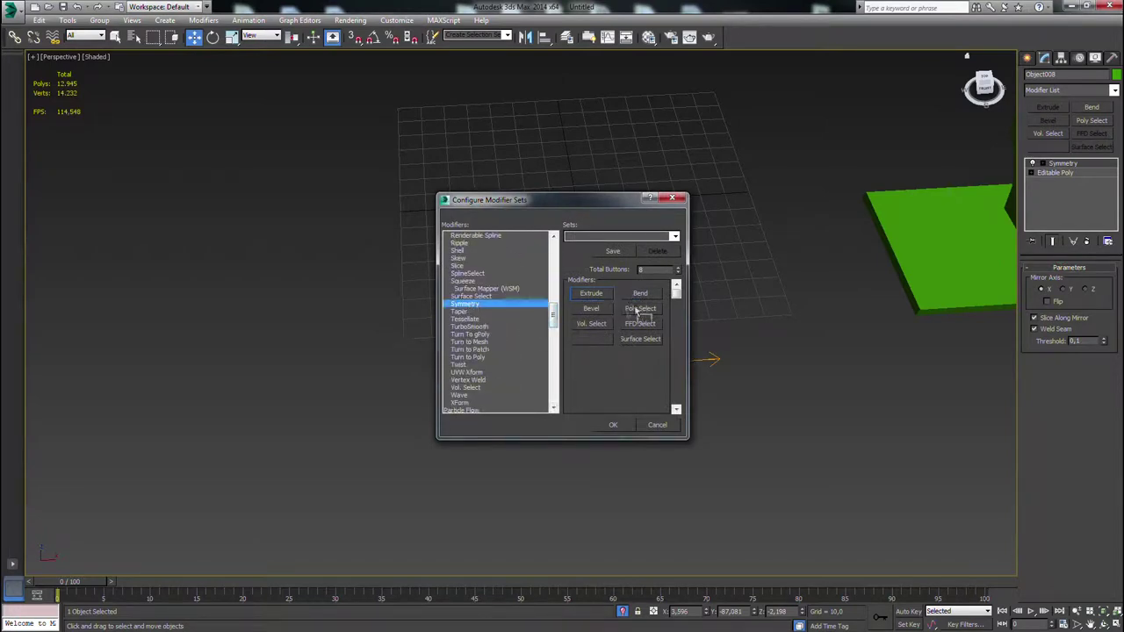
click(609, 426)
Flip the Symmetry modifier along the X axis and make its mirror plane editable.
mouse_move(667, 319)
alt+middle_down()
mouse_move(638, 322)
mouse_move(648, 310)
alt+middle_up()
scroll(658, 320, down, 4)
middle_drag(700, 346, 664, 371)
click(1067, 302)
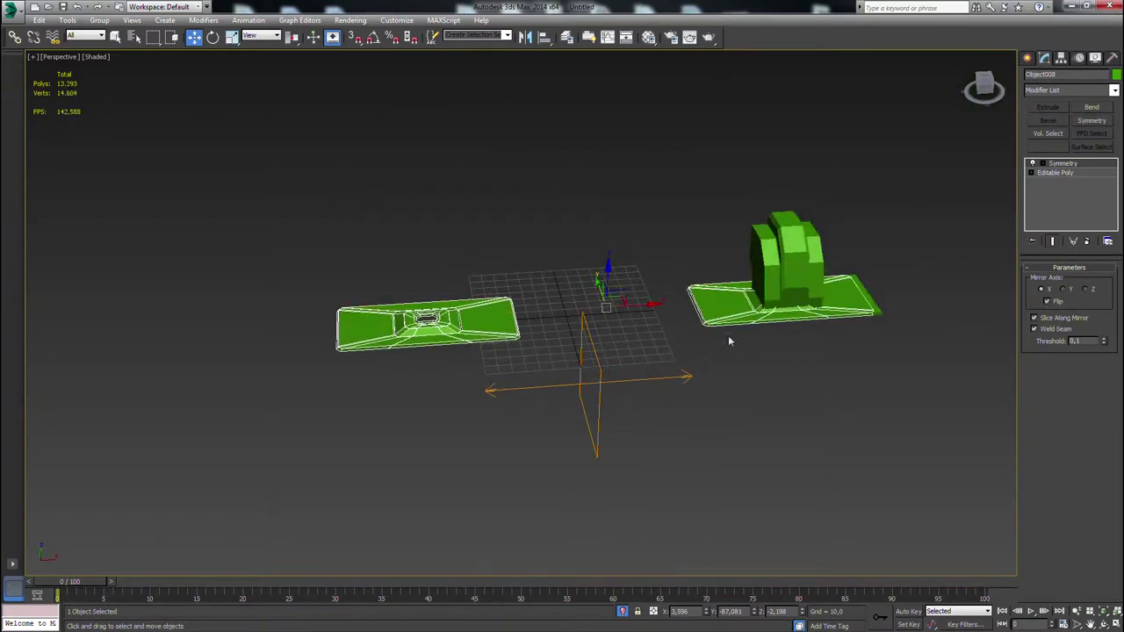
middle_drag(728, 341, 677, 387)
scroll(672, 383, up, 3)
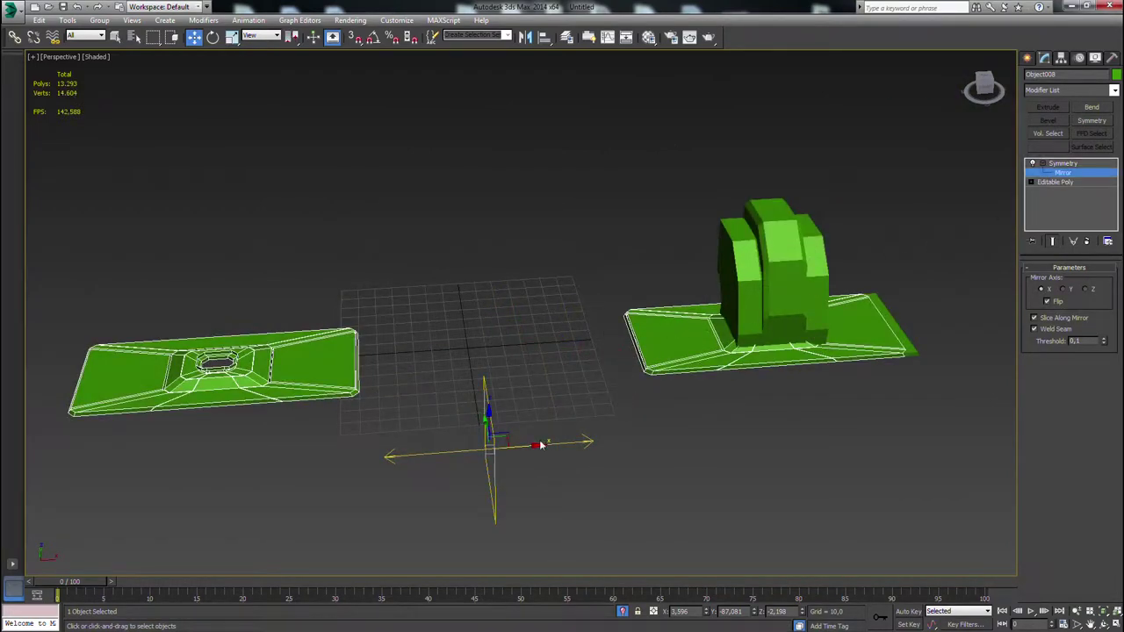
Move the mirror plane slightly along X in the Top view to align the mirrored plate with the old one's position.
key(t)
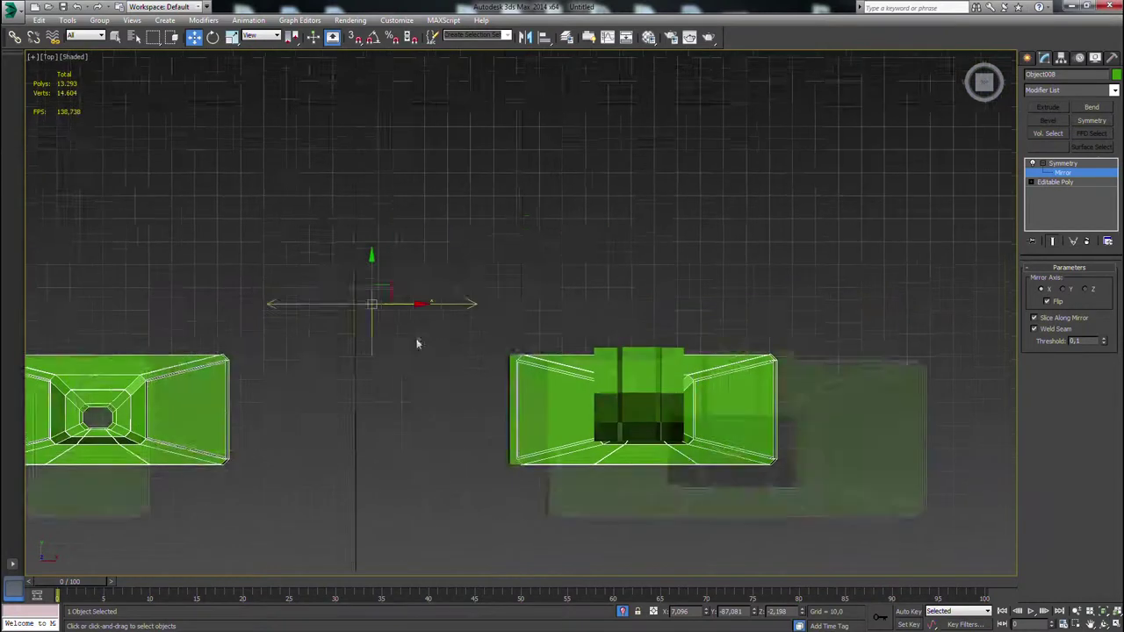
scroll(417, 343, up, 2)
middle_drag(417, 343, 335, 304)
drag(321, 251, 316, 251)
scroll(652, 431, down, 3)
middle_drag(653, 431, 840, 500)
key(p)
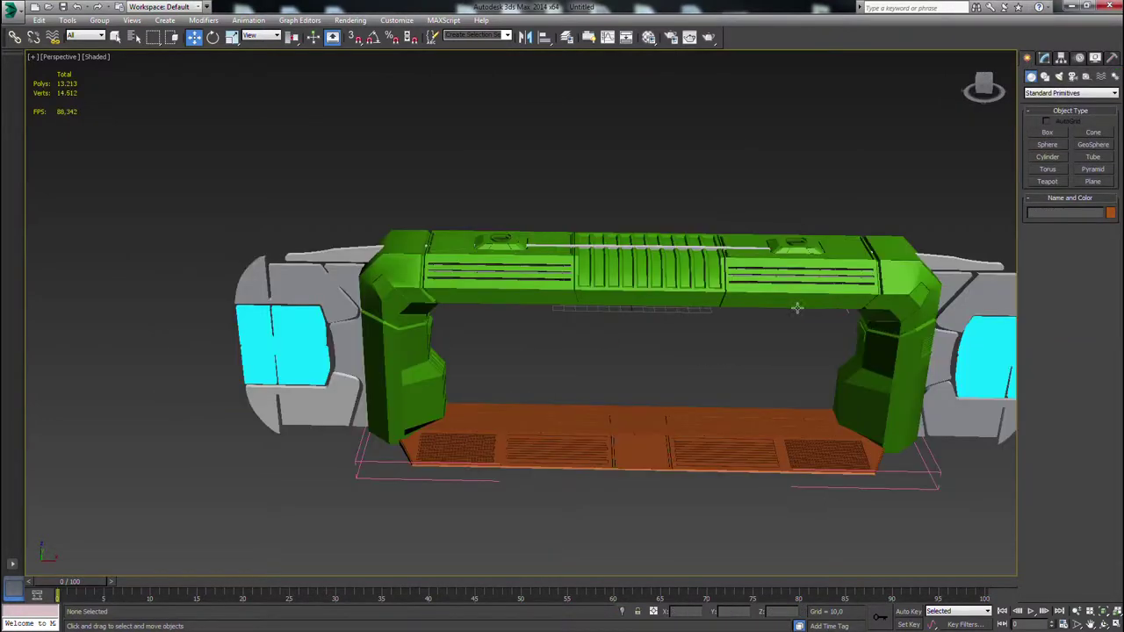
Examine how the mirrored grooved plates fit on top of the green beam.
alt+middle_drag(699, 305, 672, 382)
click(639, 321)
alt+middle_drag(639, 322, 667, 264)
scroll(664, 246, up, 3)
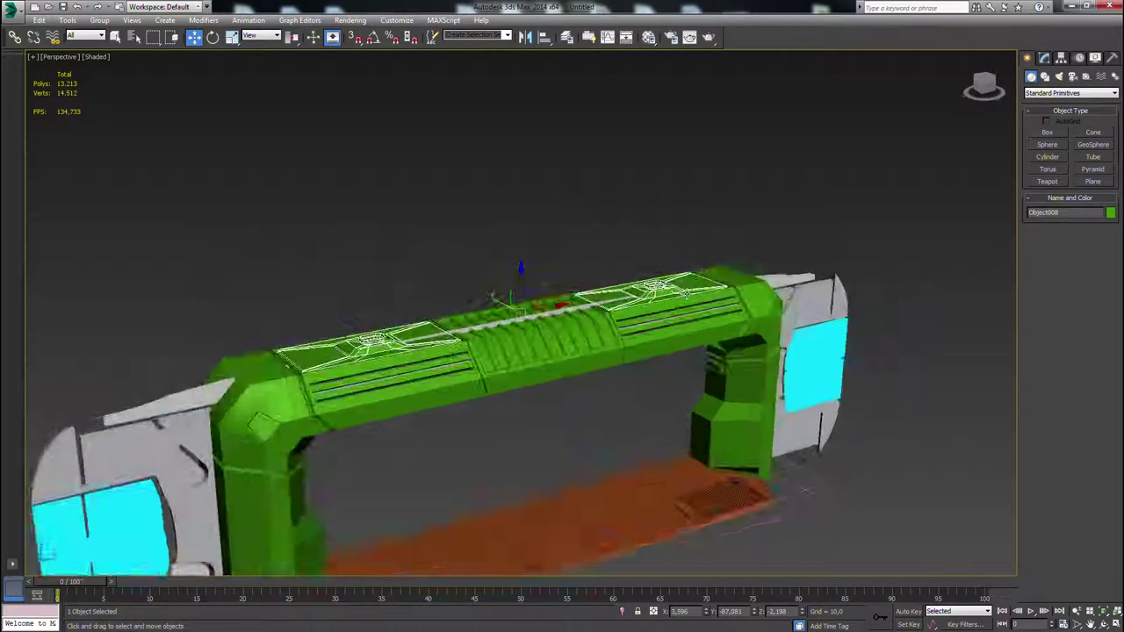
scroll(662, 180, up, 4)
click(662, 181)
alt+middle_drag(662, 181, 789, 220)
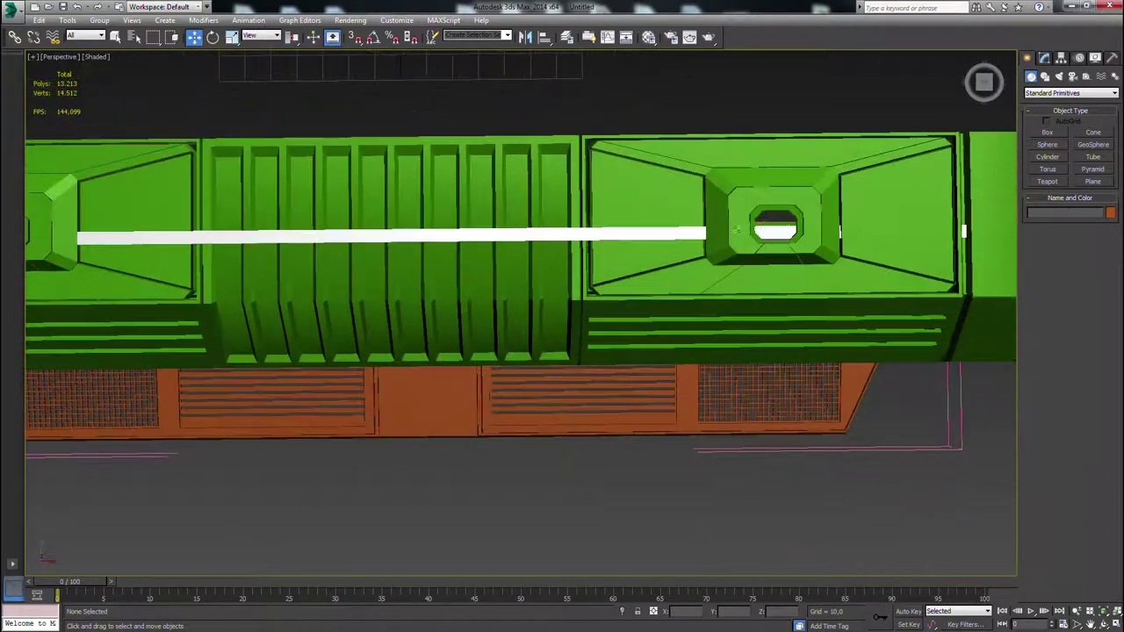
Raise the mirrored grooved plates about 1.2 units along Z on top of the green beam.
key(z)
scroll(744, 352, up, 3)
middle_drag(645, 478, 688, 319)
scroll(688, 319, up, 4)
middle_drag(541, 232, 621, 204)
click(621, 204)
alt+middle_drag(618, 310, 562, 213)
click(562, 213)
middle_drag(992, 266, 663, 294)
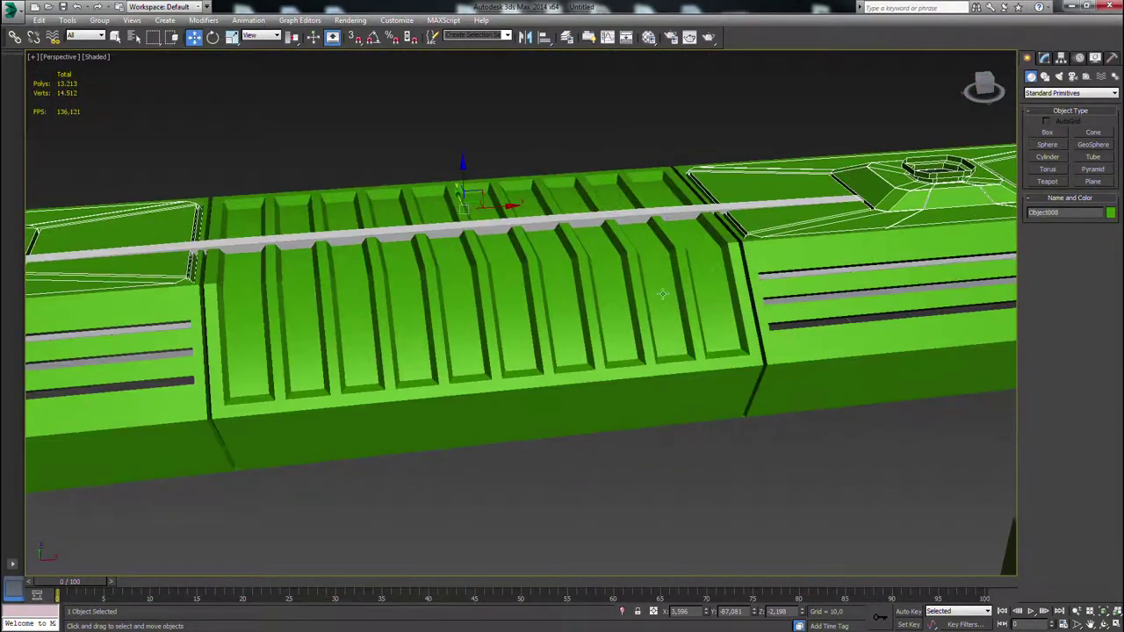
drag(462, 164, 471, 158)
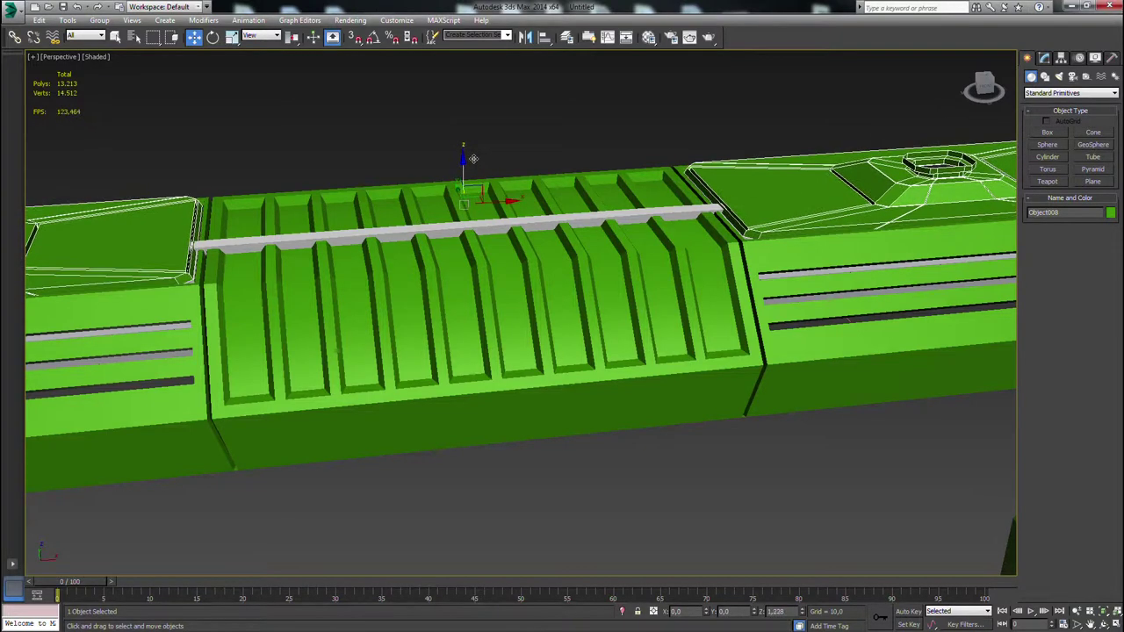
Isolate the green beam and make its edges editable.
alt+middle_drag(605, 189, 677, 281)
click(677, 281)
key(alt+q)
scroll(677, 280, up, 4)
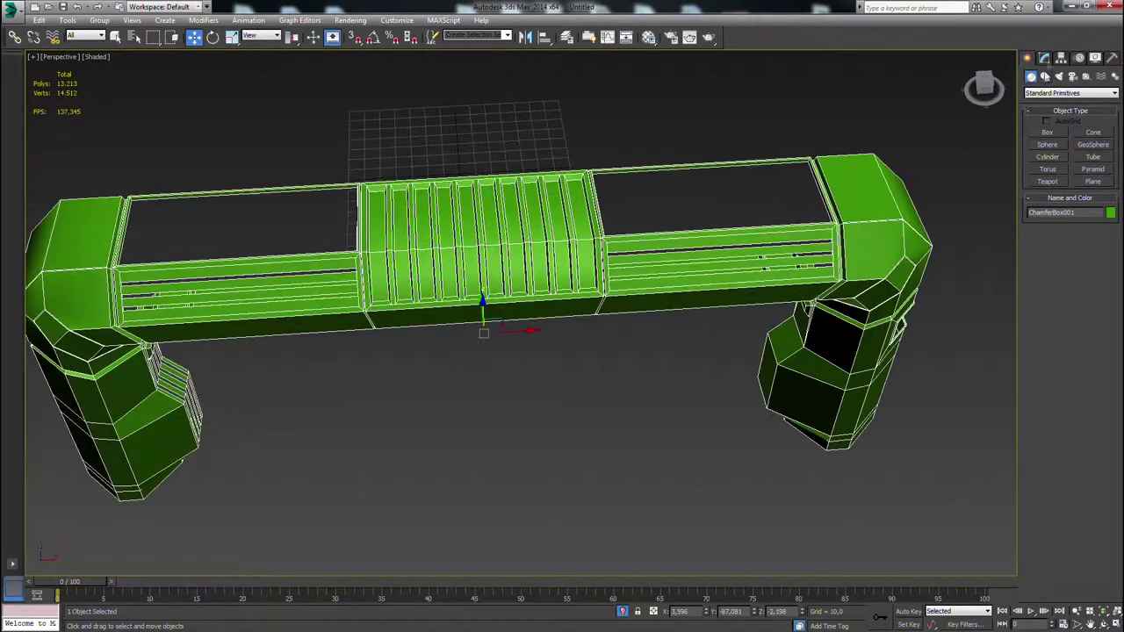
click(1043, 58)
click(1053, 280)
Extend the rim edges of the openings on top of the beam into new faces and end the isolation.
middle_drag(797, 176, 589, 296)
scroll(593, 299, up, 5)
click(615, 312)
middle_drag(518, 329, 568, 332)
click(1091, 344)
middle_drag(281, 387, 1030, 394)
middle_drag(176, 377, 884, 356)
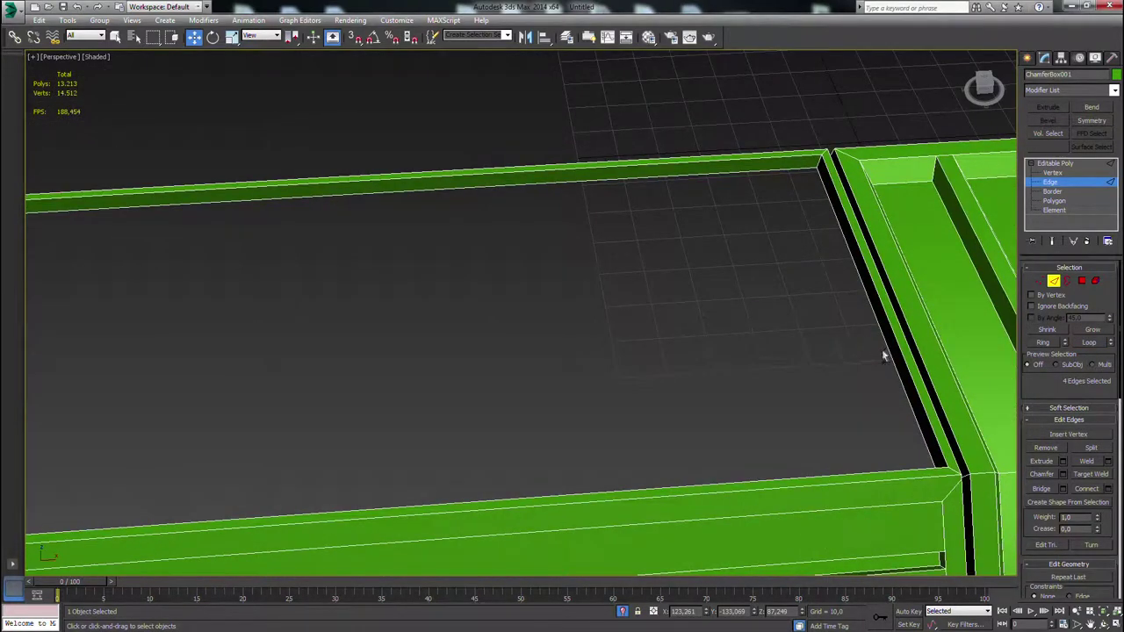
shift+drag(361, 333, 335, 359)
scroll(624, 367, down, 3)
alt+middle_drag(624, 366, 553, 299)
key(w)
Assign the grey V-Ray material Material #36 to the green beam structure.
alt+middle_drag(542, 341, 457, 281)
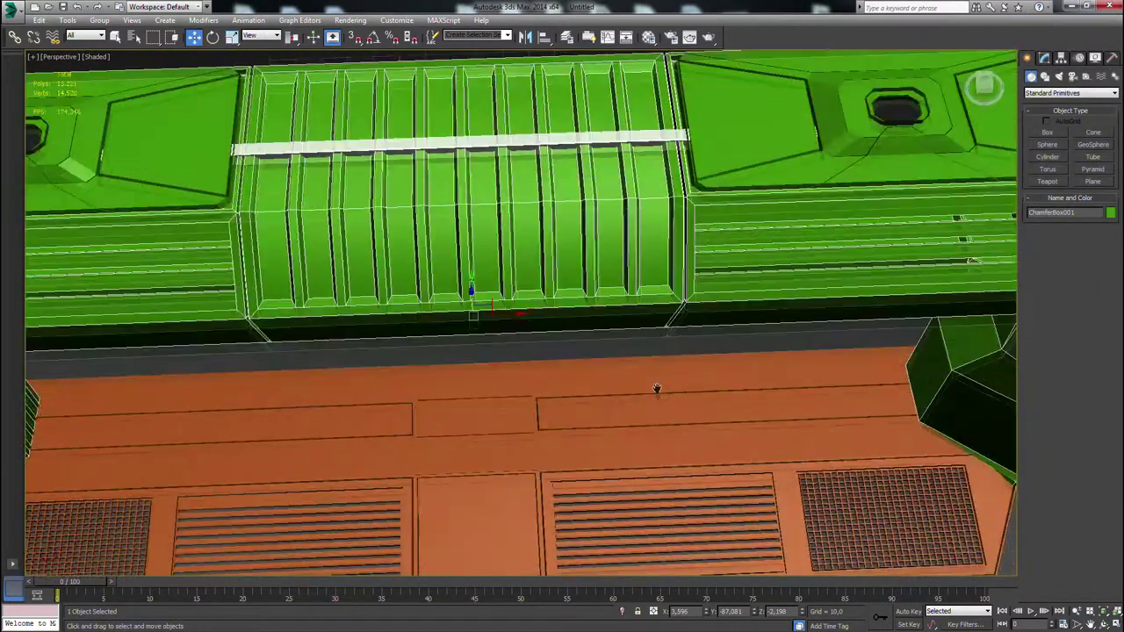
scroll(656, 389, down, 3)
alt+middle_drag(656, 389, 652, 361)
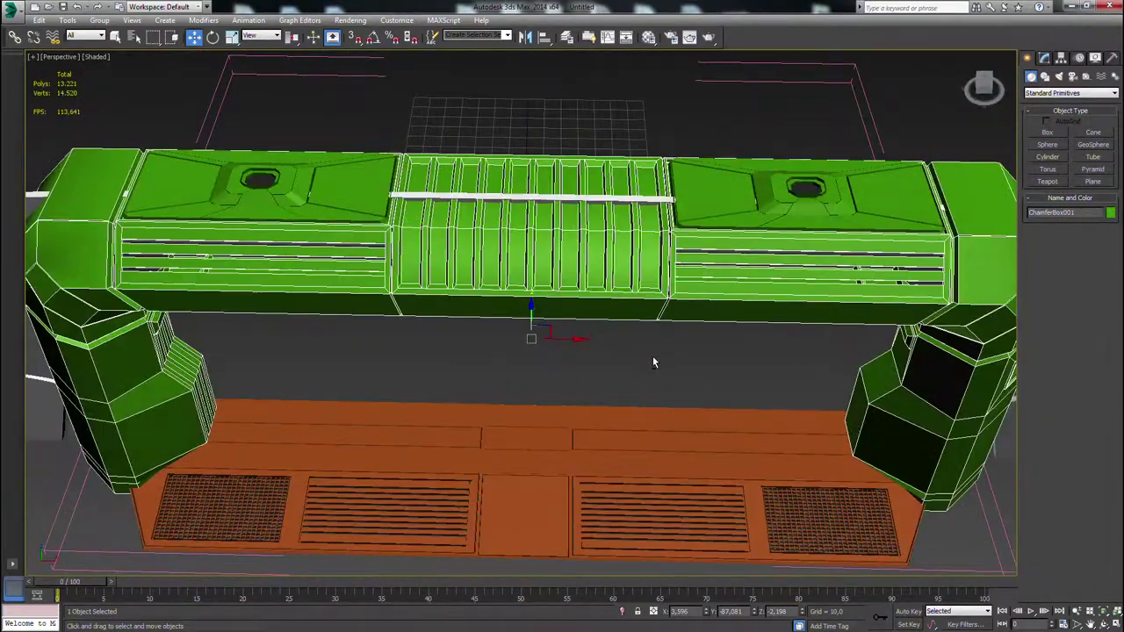
alt+middle_drag(328, 263, 323, 172)
scroll(364, 225, down, 4)
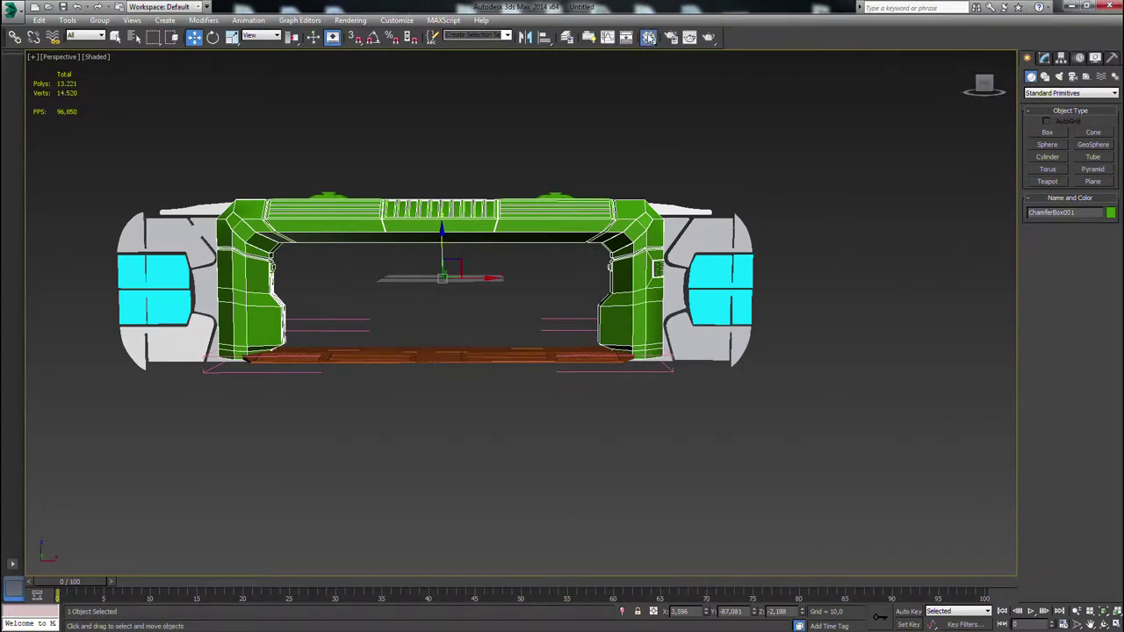
key(m)
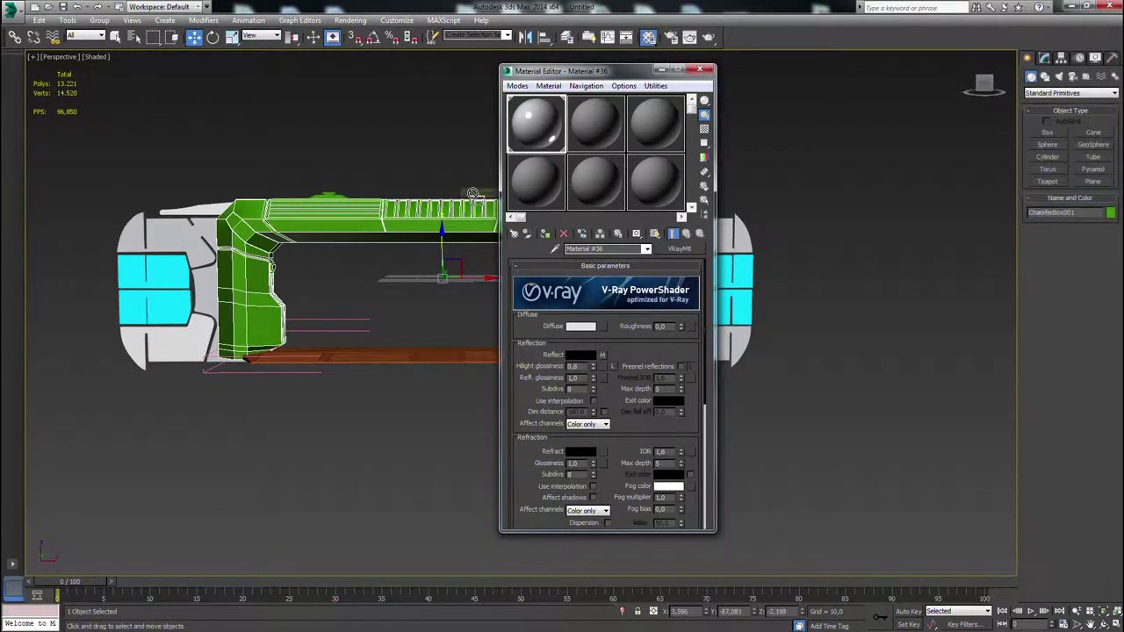
drag(472, 193, 421, 226)
alt+middle_drag(338, 285, 383, 341)
Sample the cyan light material aas from the side panel into a spare slot and assign it to the top plates.
click(555, 248)
click(546, 185)
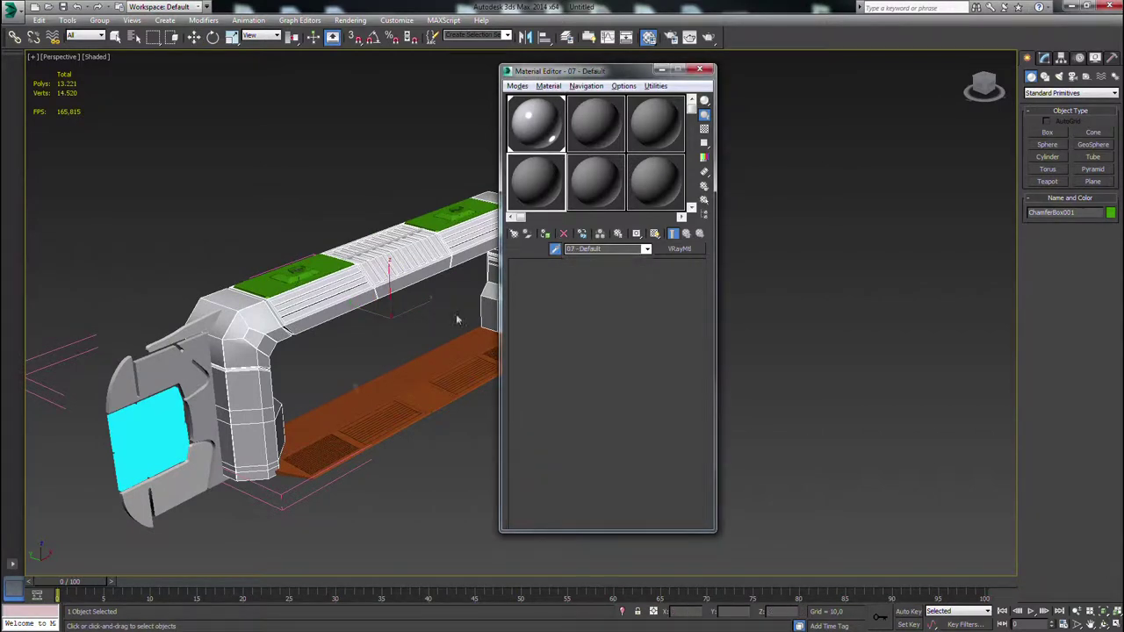
click(138, 434)
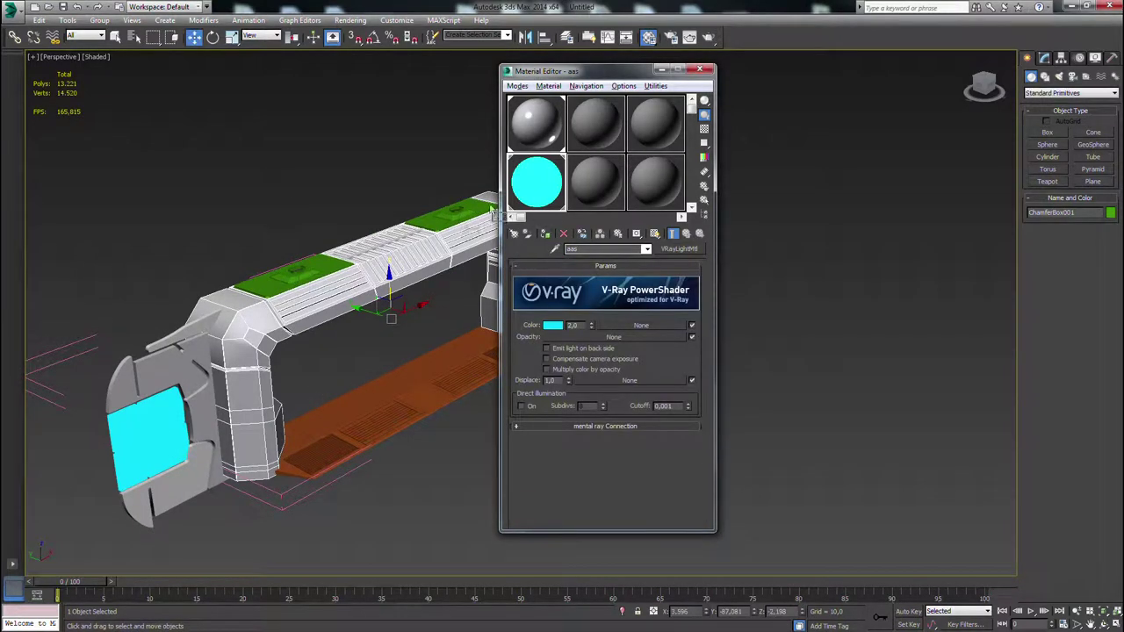
alt+middle_drag(376, 266, 355, 272)
middle_drag(461, 231, 373, 226)
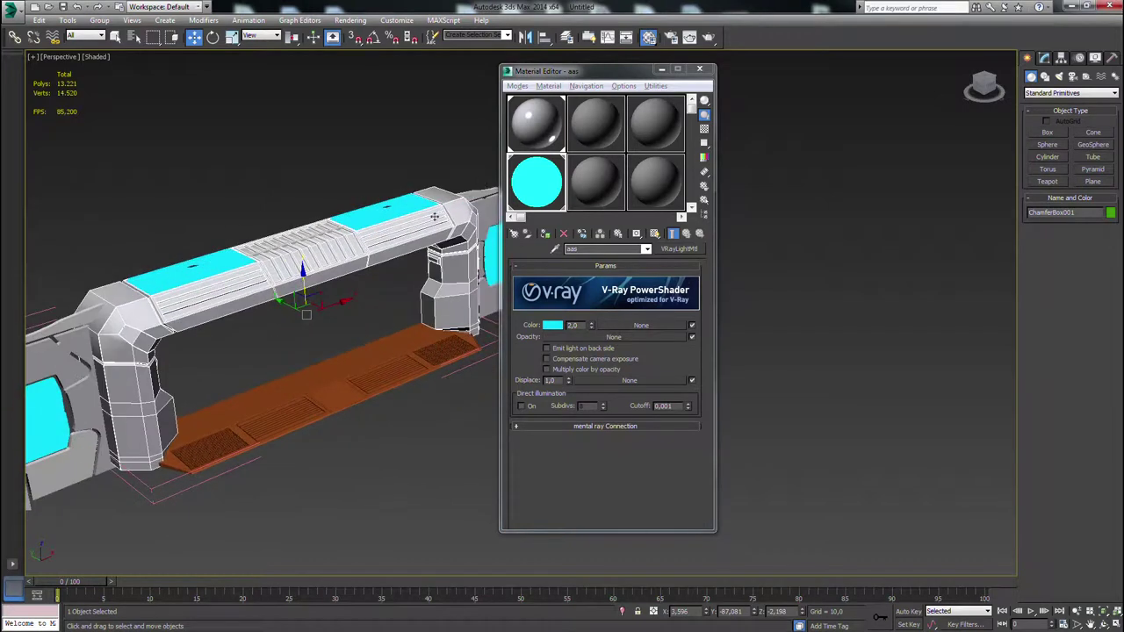
Assign Material #36 to the orange floor panels and the cyan aas material to their grille insets.
click(616, 138)
drag(595, 130, 432, 334)
click(570, 365)
key(ctrl+z)
drag(601, 143, 419, 363)
key(ctrl+z)
drag(539, 189, 446, 345)
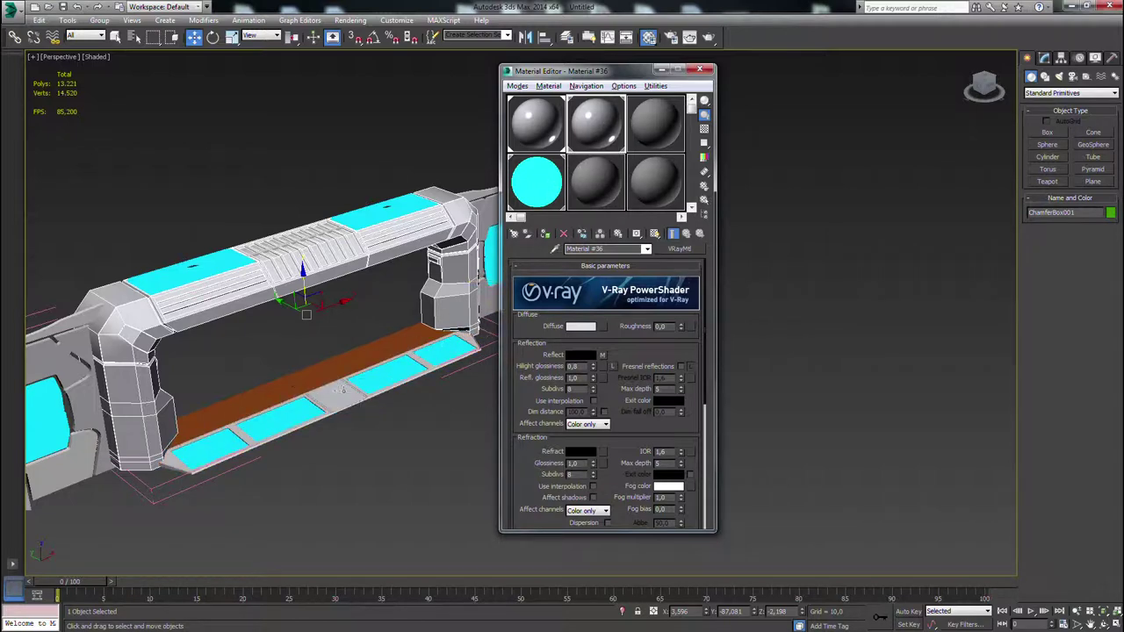
drag(544, 184, 376, 346)
Replace the top plates' cyan material with Material #36 and close the material editor.
alt+middle_drag(378, 360, 395, 456)
scroll(386, 421, up, 4)
alt+middle_drag(369, 386, 391, 369)
click(391, 360)
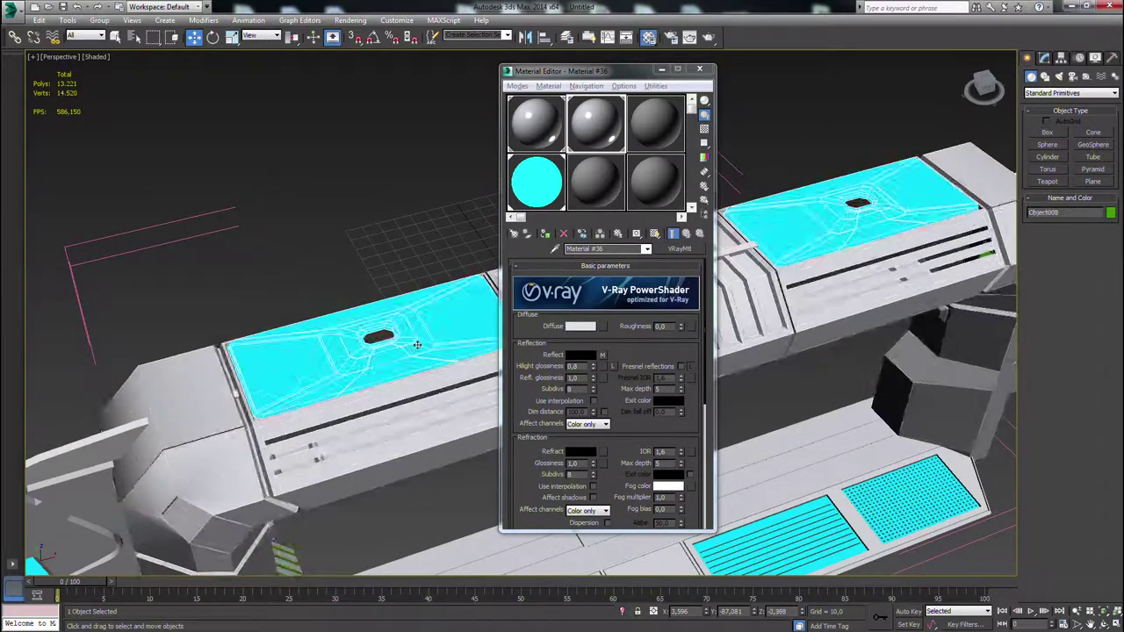
scroll(390, 359, up, 3)
scroll(391, 360, up, 4)
click(1044, 58)
click(1056, 182)
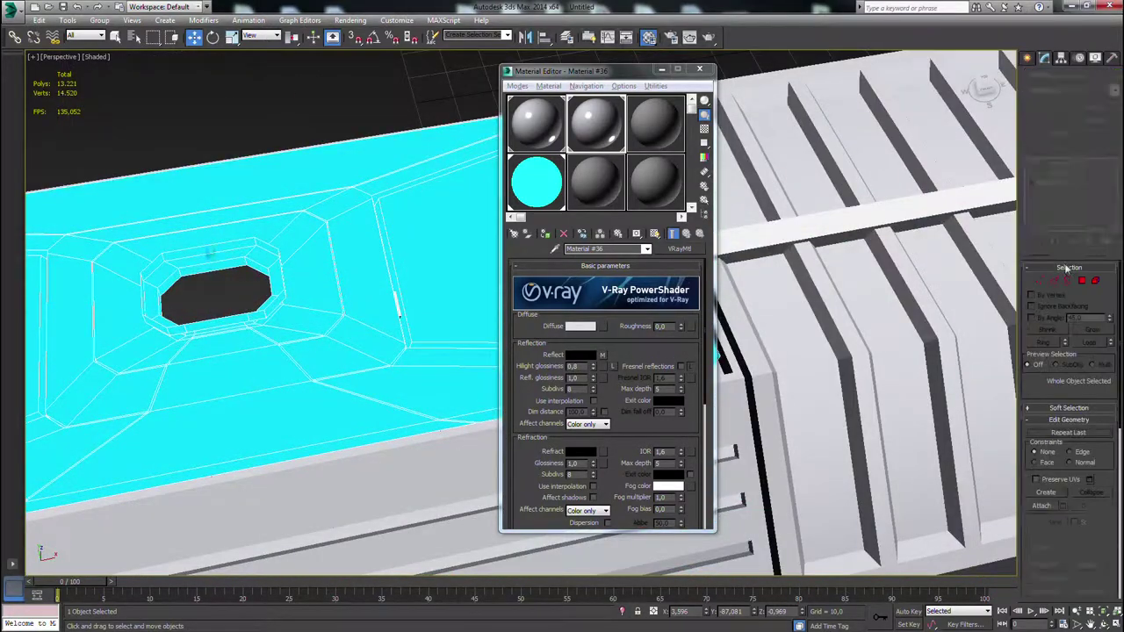
drag(595, 129, 272, 317)
middle_drag(265, 318, 410, 275)
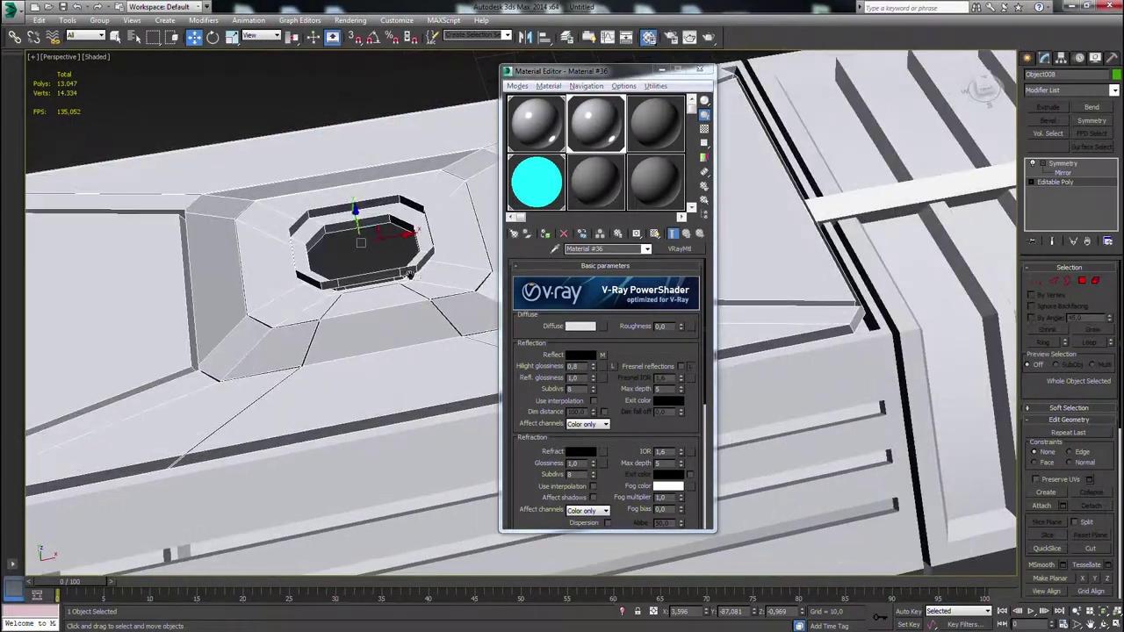
click(700, 71)
Switch the top plate to polygon editing and detach the two trapezoidal inset panels beside the raised mount.
click(1053, 281)
alt+middle_drag(379, 343, 402, 353)
scroll(360, 285, down, 3)
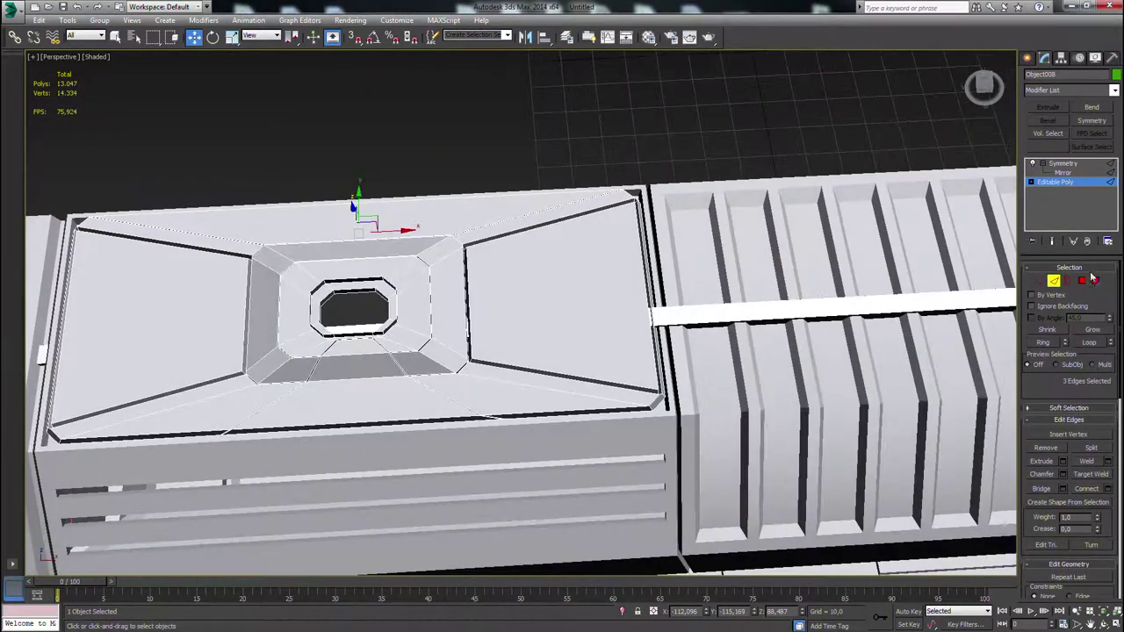
click(1096, 281)
click(1081, 282)
alt+middle_drag(484, 320, 494, 294)
scroll(1094, 393, down, 3)
click(1092, 486)
click(602, 326)
click(478, 357)
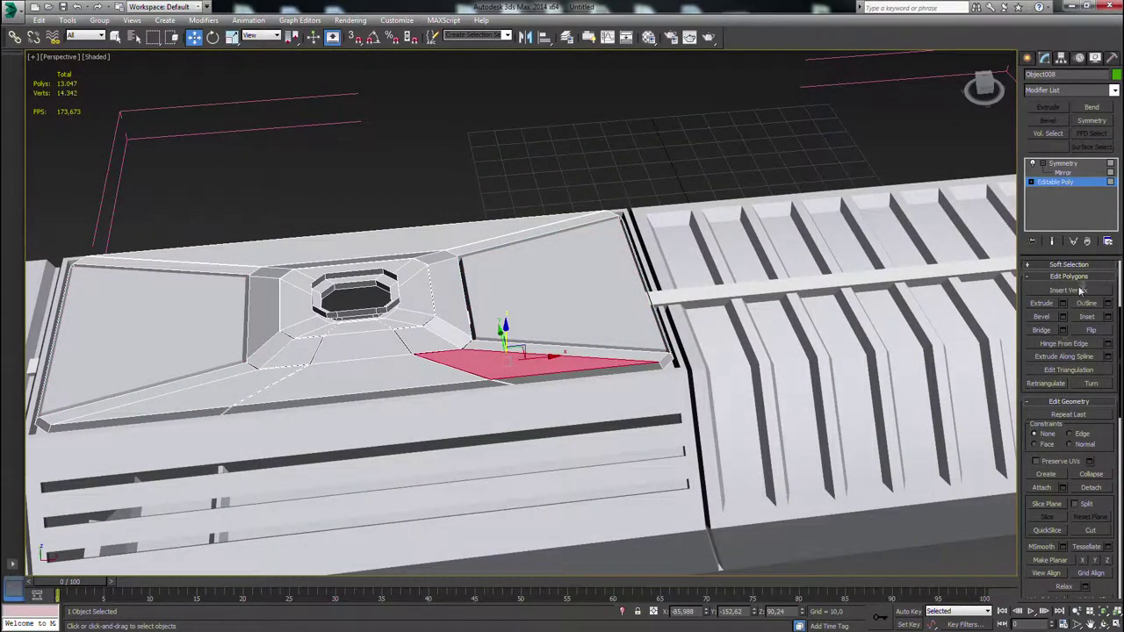
drag(1098, 282, 1073, 453)
click(1078, 418)
click(1096, 334)
alt+middle_drag(500, 356, 452, 433)
ctrl+click(213, 404)
click(1101, 333)
mouse_move(709, 131)
alt+middle_down()
mouse_move(703, 86)
mouse_move(727, 141)
alt+middle_up()
click(575, 275)
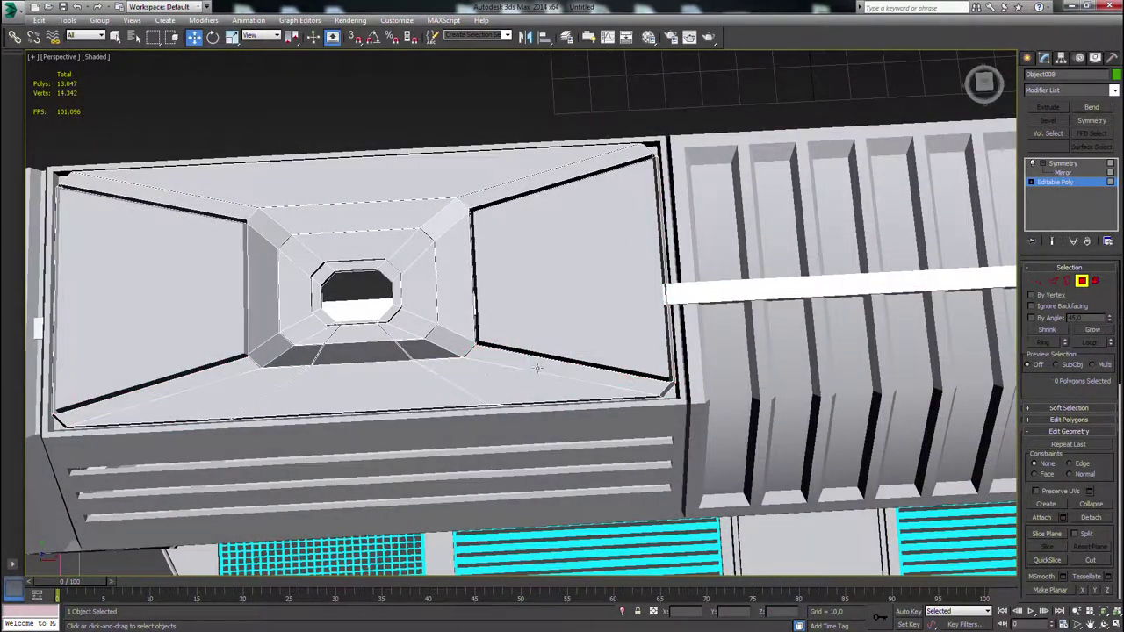
Try to select the frame and raised mount polygons of the plate, removing unwanted areas from the selection.
alt+middle_drag(603, 360, 601, 395)
alt+middle_drag(390, 302, 349, 234)
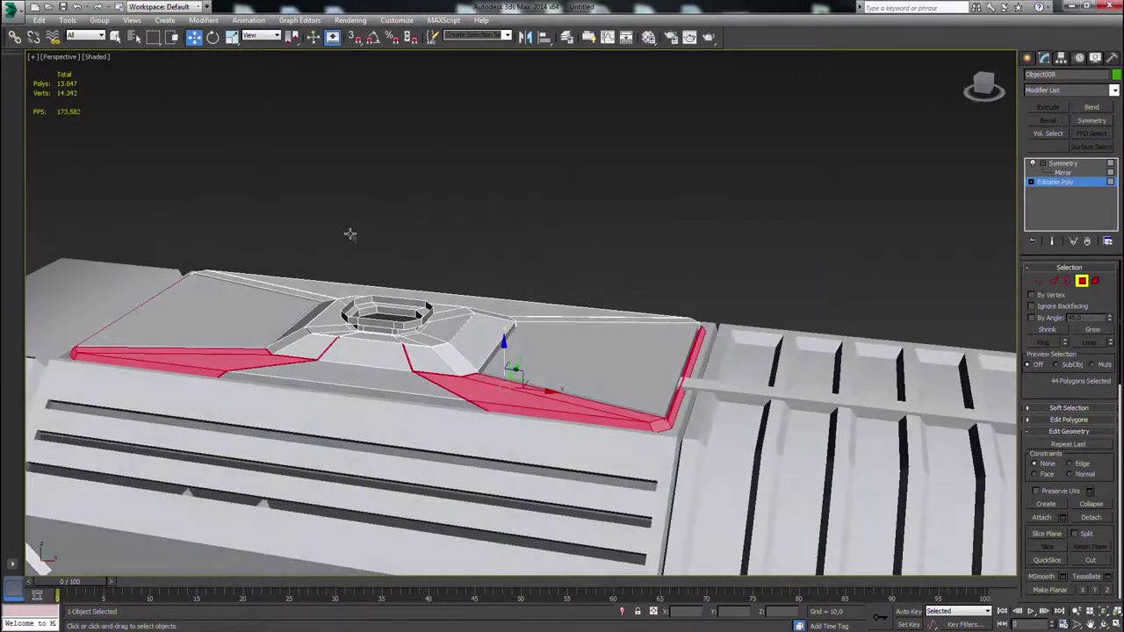
alt+drag(674, 368, 671, 368)
middle_drag(421, 351, 799, 342)
alt+drag(369, 206, 575, 295)
mouse_move(579, 307)
alt+middle_down()
mouse_move(811, 375)
mouse_move(773, 391)
mouse_move(717, 390)
mouse_move(772, 372)
mouse_move(780, 402)
mouse_move(755, 459)
mouse_move(757, 399)
mouse_move(805, 299)
alt+middle_up()
scroll(773, 371, up, 5)
alt+drag(540, 281, 589, 310)
alt+middle_drag(590, 310, 684, 430)
scroll(632, 381, down, 3)
scroll(629, 443, down, 5)
drag(708, 143, 513, 469)
alt+middle_drag(513, 469, 454, 430)
alt+drag(868, 144, 767, 447)
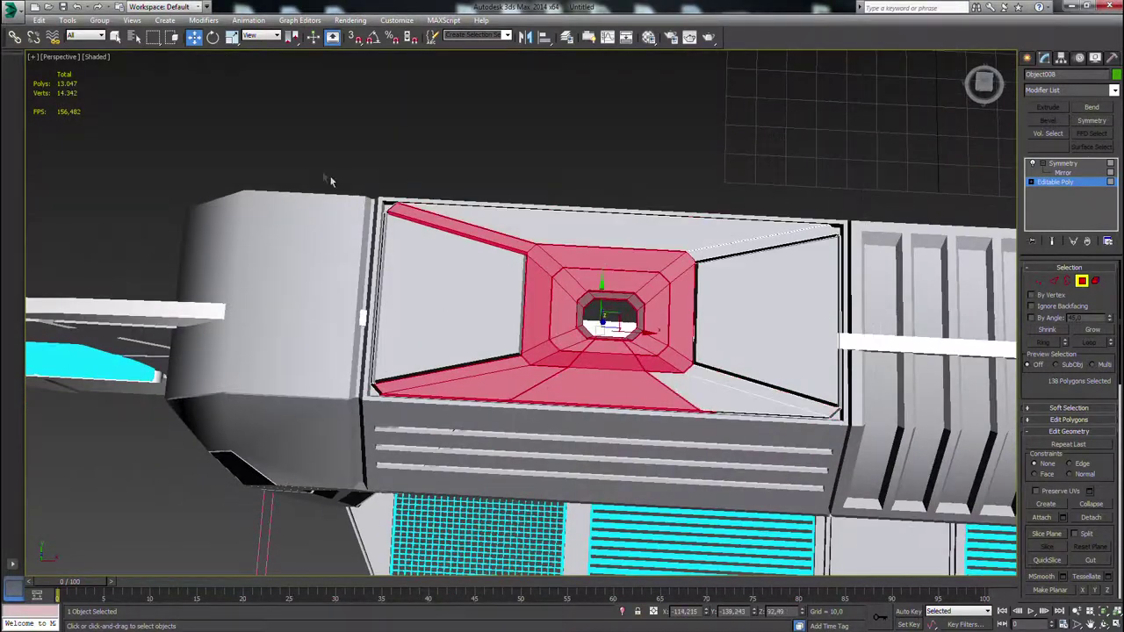
mouse_move(448, 388)
alt+middle_down()
mouse_move(611, 383)
mouse_move(466, 342)
mouse_move(443, 399)
alt+middle_up()
click(734, 301)
Select rings of corner edges around the plate's raised mount and convert the edge selection to polygons.
key(2)
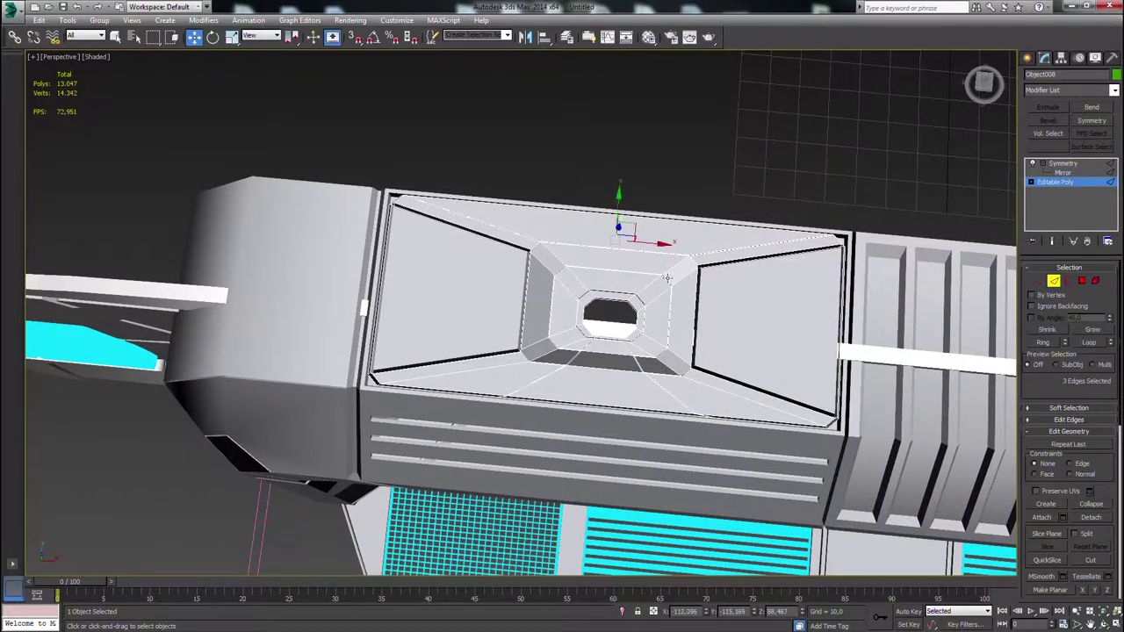
alt+middle_drag(869, 333, 776, 242)
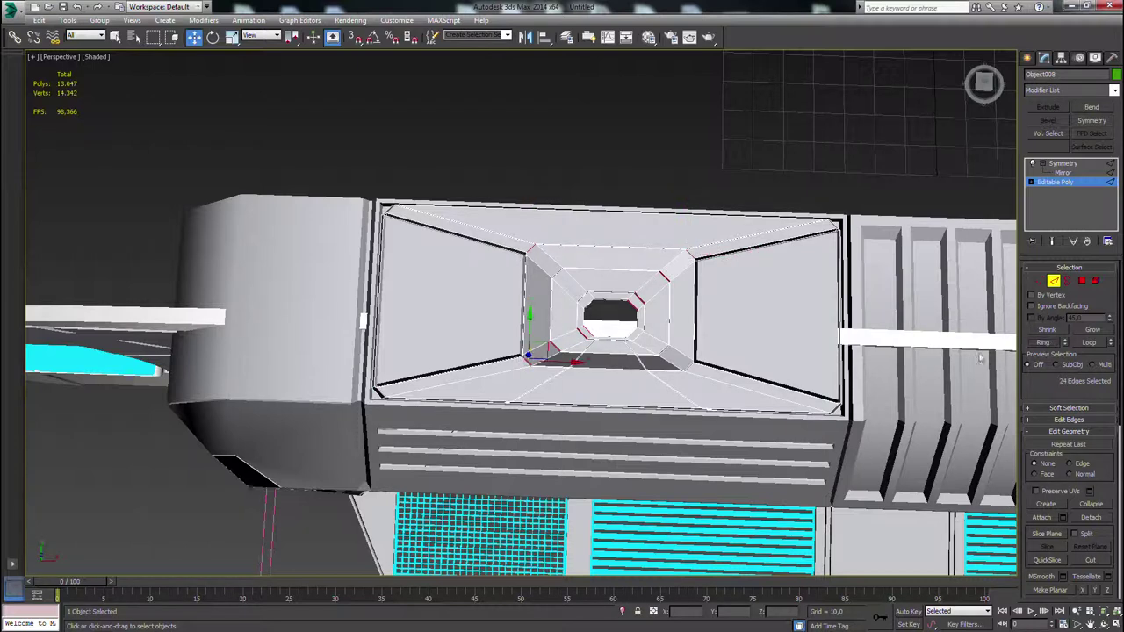
scroll(980, 355, up, 4)
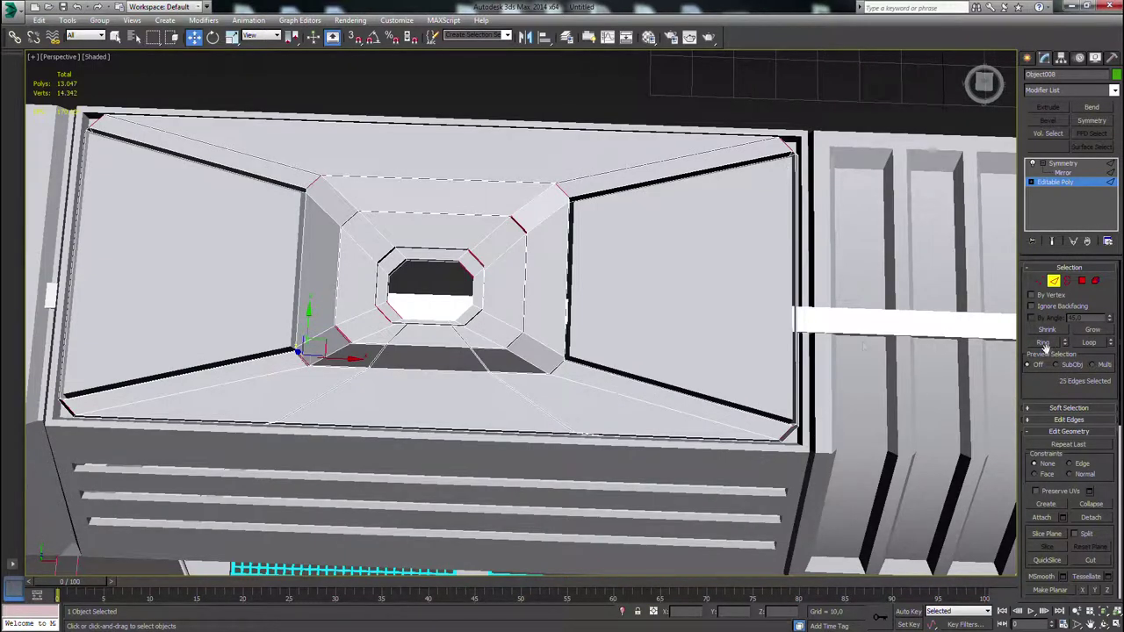
alt+middle_drag(565, 406, 594, 322)
ctrl+click(1082, 282)
Add the front frame strips and the polygons around the central slot to the polygon selection.
alt+middle_drag(494, 451, 518, 243)
drag(507, 212, 361, 257)
alt+middle_drag(378, 273, 553, 321)
alt+middle_drag(618, 406, 502, 409)
click(564, 124)
key(ctrl+z)
alt+middle_drag(514, 307, 536, 283)
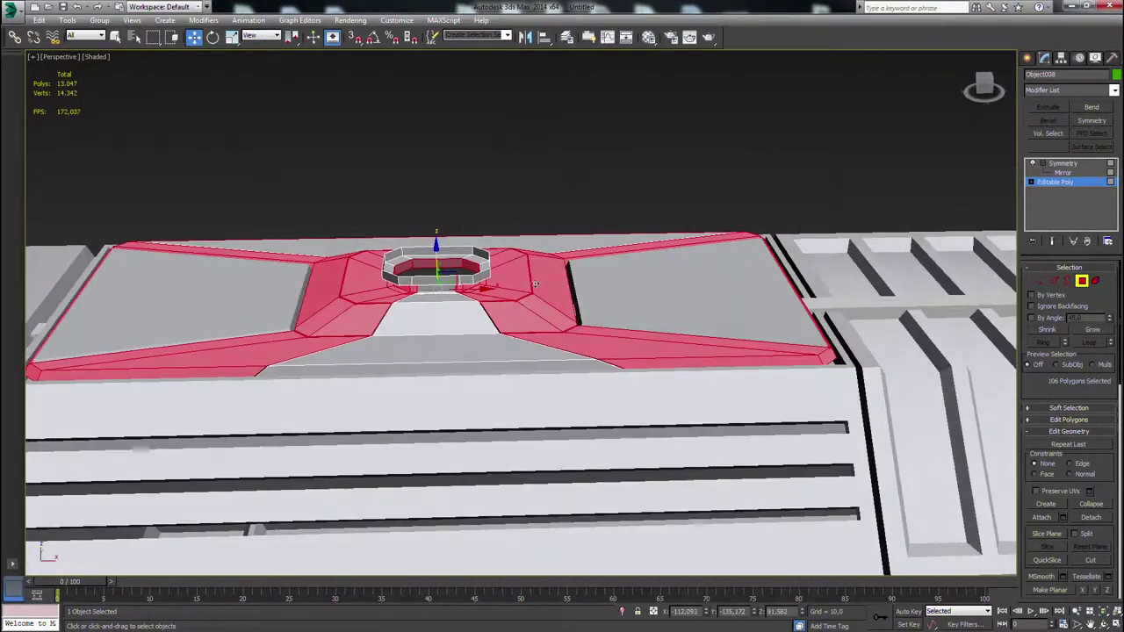
ctrl+click(454, 320)
ctrl+click(455, 350)
ctrl+click(456, 369)
alt+middle_drag(456, 370, 510, 351)
ctrl+drag(542, 186, 434, 371)
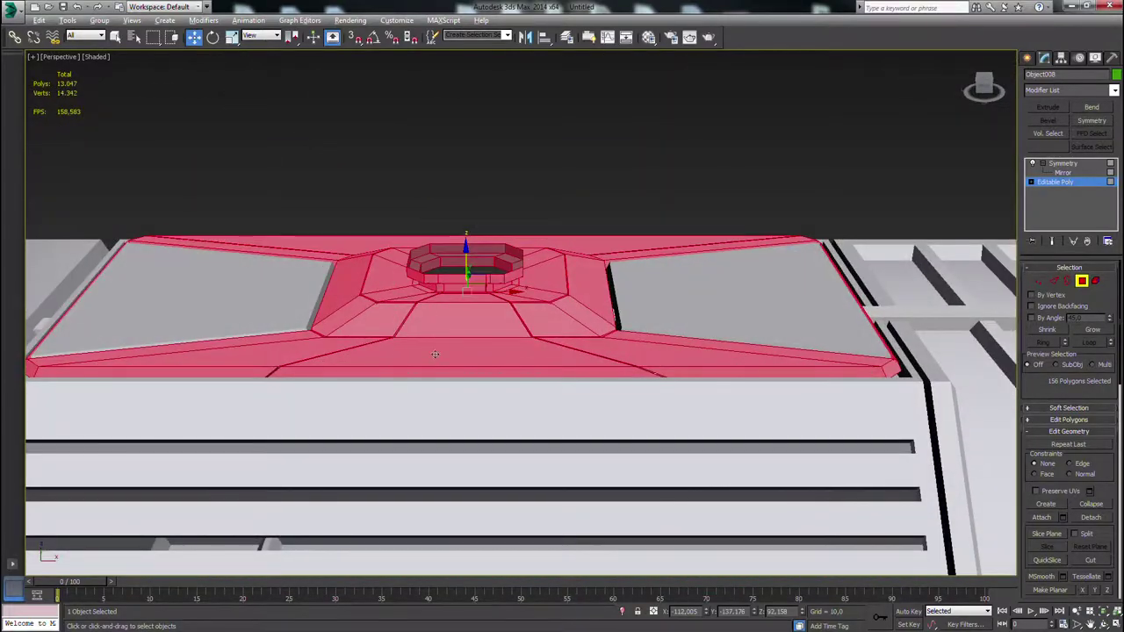
Remove the unwanted polygons beside the inset panels from the frame selection and finish editing the polygons.
alt+middle_drag(439, 372, 456, 421)
alt+middle_drag(498, 182, 527, 307)
middle_drag(689, 321, 469, 311)
alt+drag(676, 276, 597, 307)
middle_drag(202, 360, 760, 347)
drag(316, 249, 349, 262)
middle_drag(662, 370, 421, 346)
scroll(421, 346, down, 3)
mouse_move(573, 424)
alt+middle_down()
mouse_move(467, 436)
mouse_move(561, 432)
alt+middle_up()
drag(1042, 398, 1042, 66)
click(804, 270)
Return the top plates to their Symmetry modifier level in the modifier stack.
alt+middle_drag(667, 377, 537, 395)
scroll(582, 361, down, 3)
scroll(494, 392, down, 3)
click(1060, 165)
middle_drag(509, 338, 378, 338)
alt+middle_drag(377, 338, 380, 388)
right_click(1072, 163)
click(1038, 213)
click(384, 321)
right_click(1057, 191)
click(1057, 202)
click(816, 250)
Make the beam's edges editable and select the edges crossing the outer bends at both ends.
alt+middle_drag(750, 294, 755, 325)
click(772, 342)
scroll(774, 348, up, 5)
click(1051, 182)
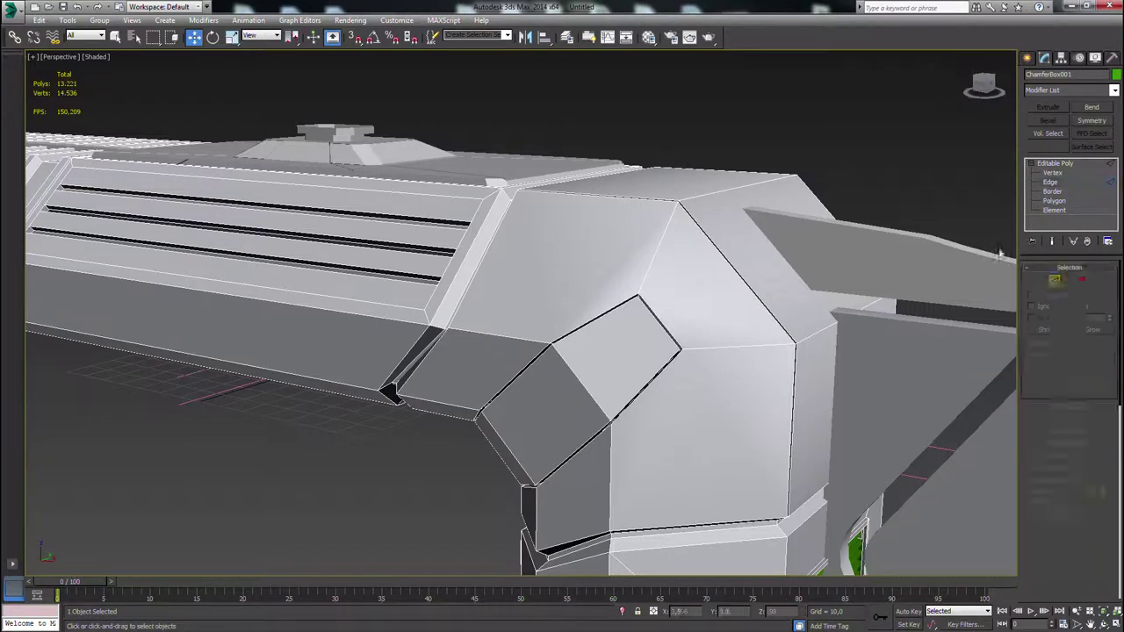
key(2)
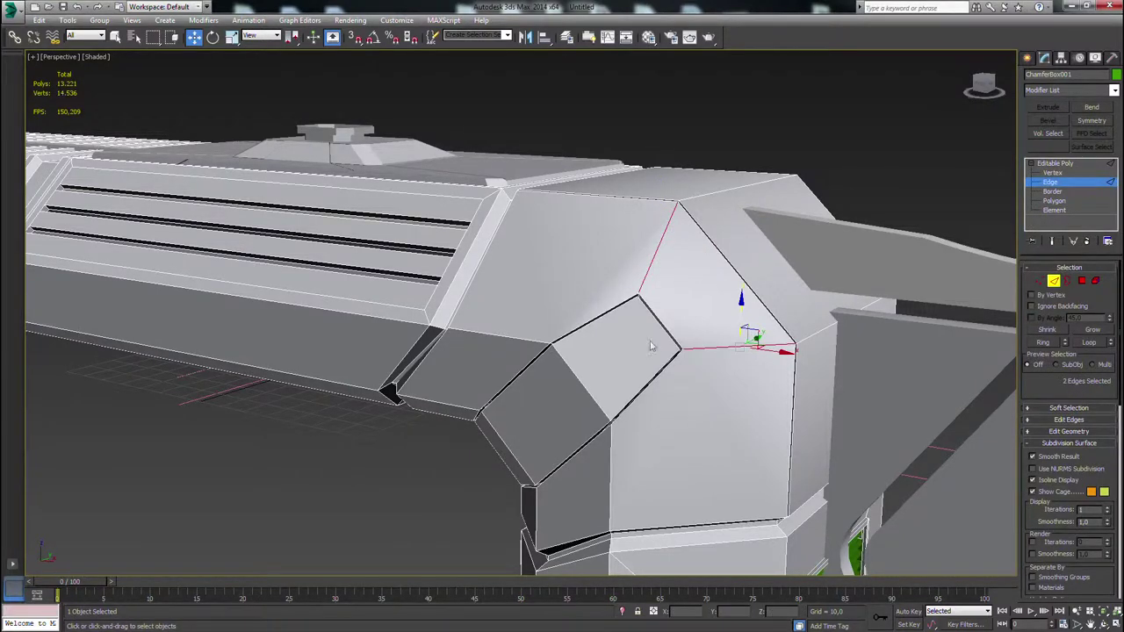
middle_drag(651, 346, 444, 369)
ctrl+click(572, 212)
scroll(571, 212, down, 4)
alt+middle_drag(571, 212, 585, 261)
scroll(585, 260, up, 5)
scroll(482, 221, down, 4)
alt+middle_drag(482, 221, 475, 304)
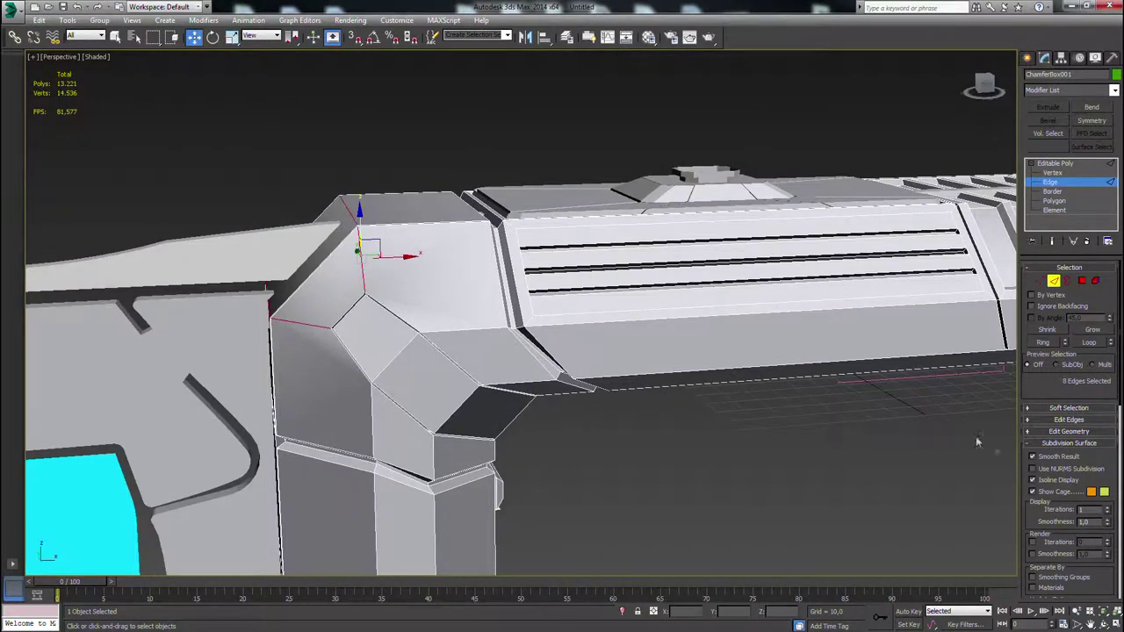
Extrude the selected edges across the beam's outer bends with the Extrude settings.
click(1056, 412)
click(1055, 331)
click(1060, 344)
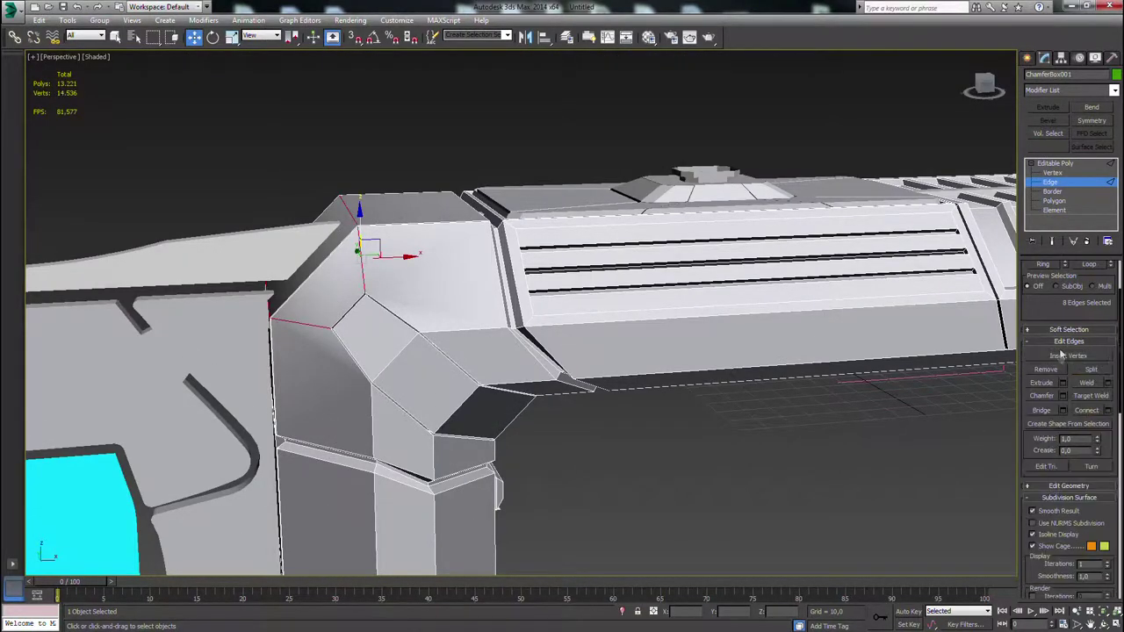
click(1051, 387)
scroll(348, 284, up, 5)
middle_drag(348, 283, 587, 374)
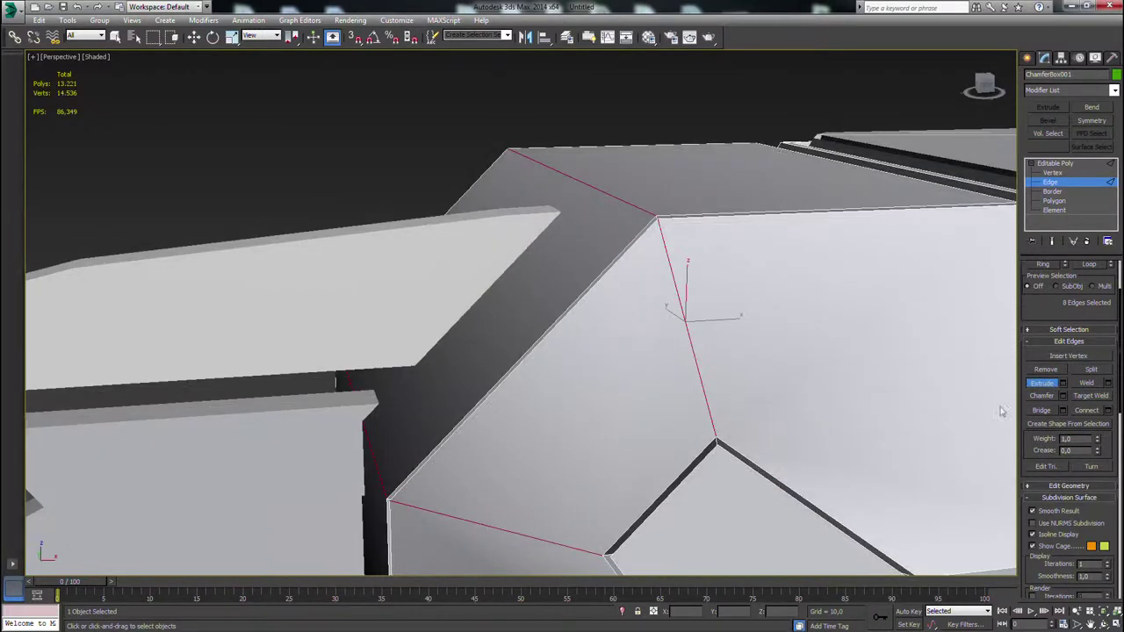
click(1063, 383)
scroll(527, 352, down, 5)
Select the edges along the lower rim of the groove around the tops of both columns.
alt+middle_drag(526, 352, 559, 326)
middle_drag(600, 376, 582, 281)
middle_drag(369, 275, 436, 387)
scroll(436, 387, up, 3)
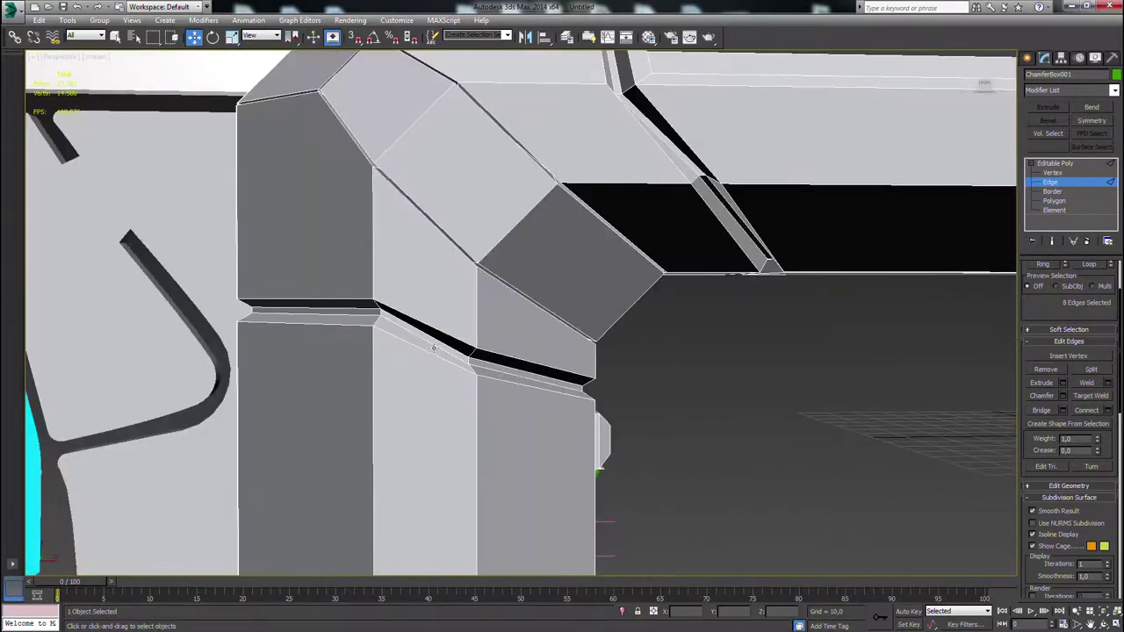
scroll(745, 374, down, 4)
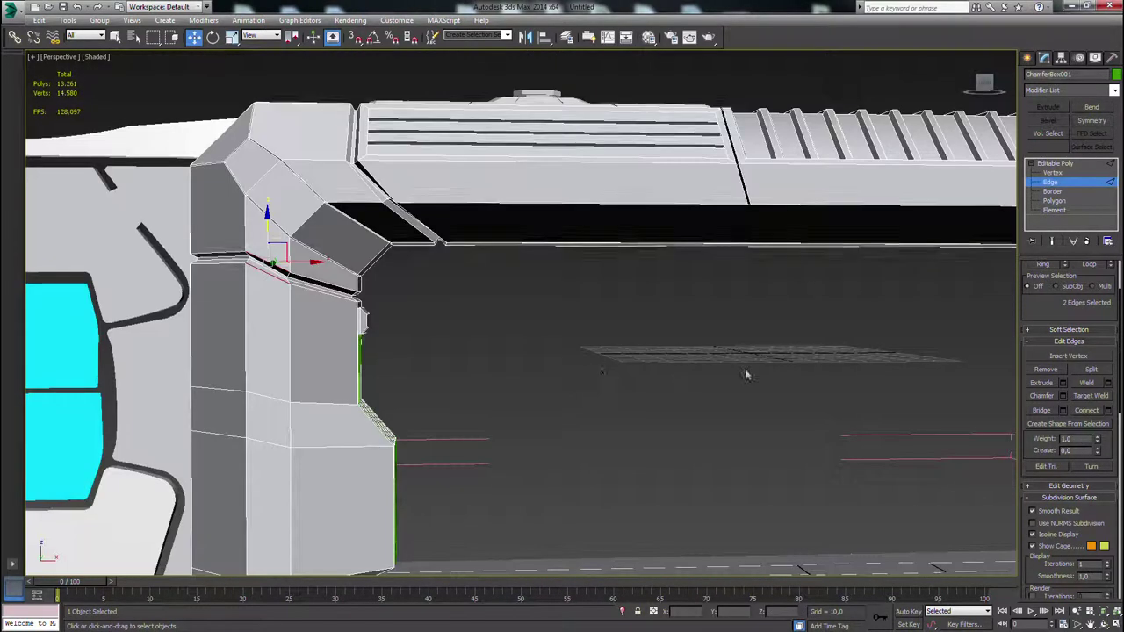
alt+middle_drag(745, 374, 436, 419)
scroll(436, 419, up, 4)
middle_drag(603, 321, 518, 422)
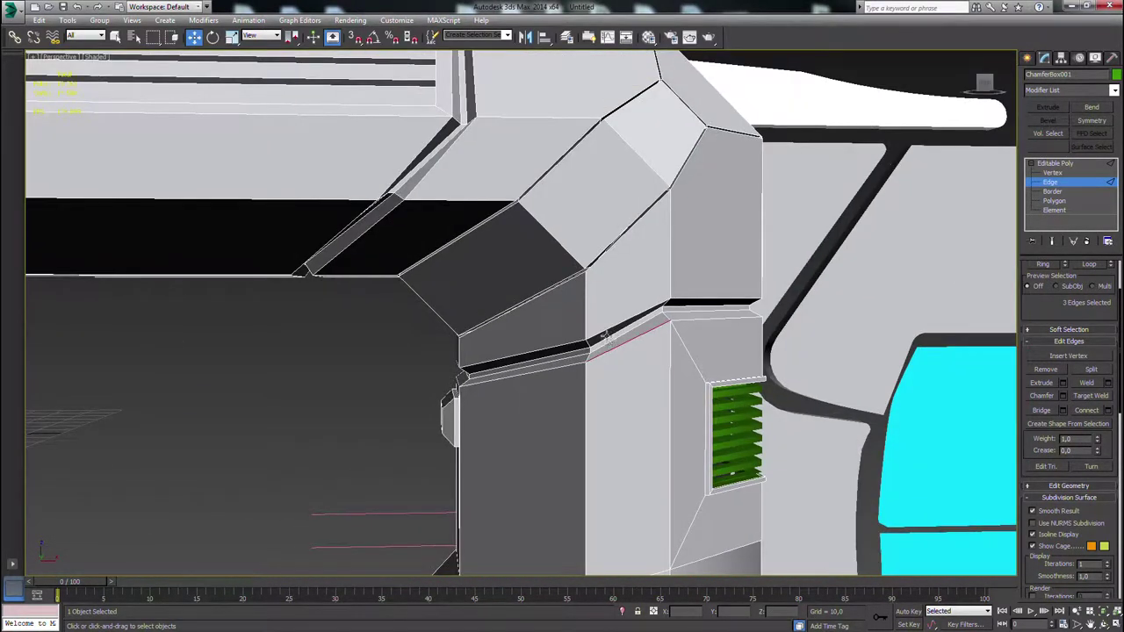
drag(1098, 314, 1087, 403)
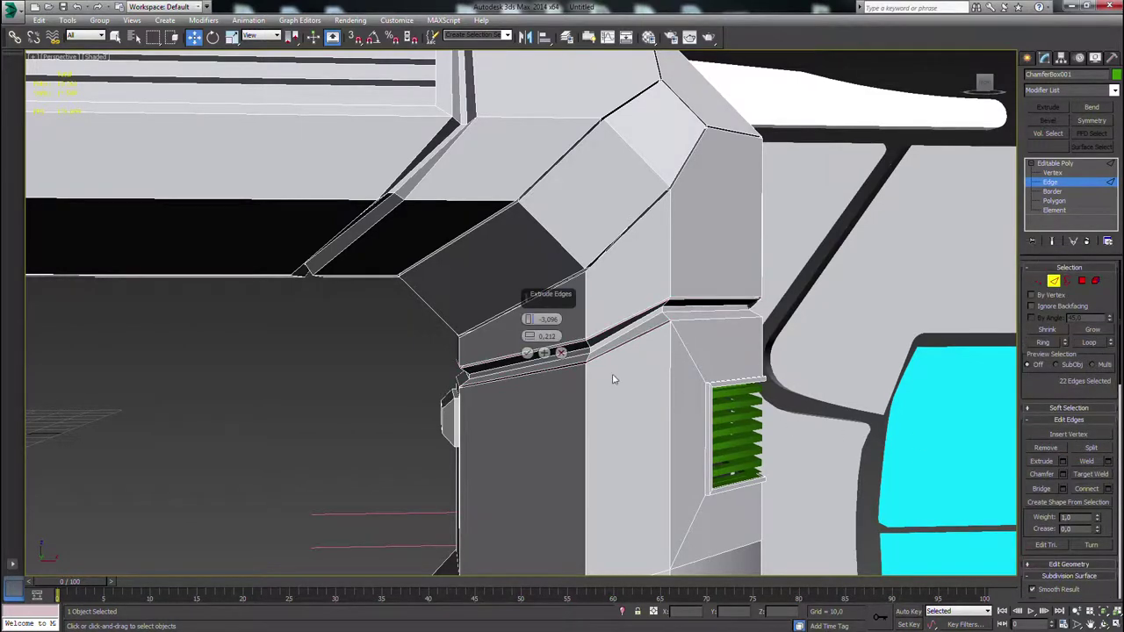
Add the missing edges of the groove's lower rim and extrude the selection with height -3,096 and width 0,212.
scroll(614, 379, up, 4)
middle_drag(804, 338, 705, 404)
scroll(702, 403, down, 4)
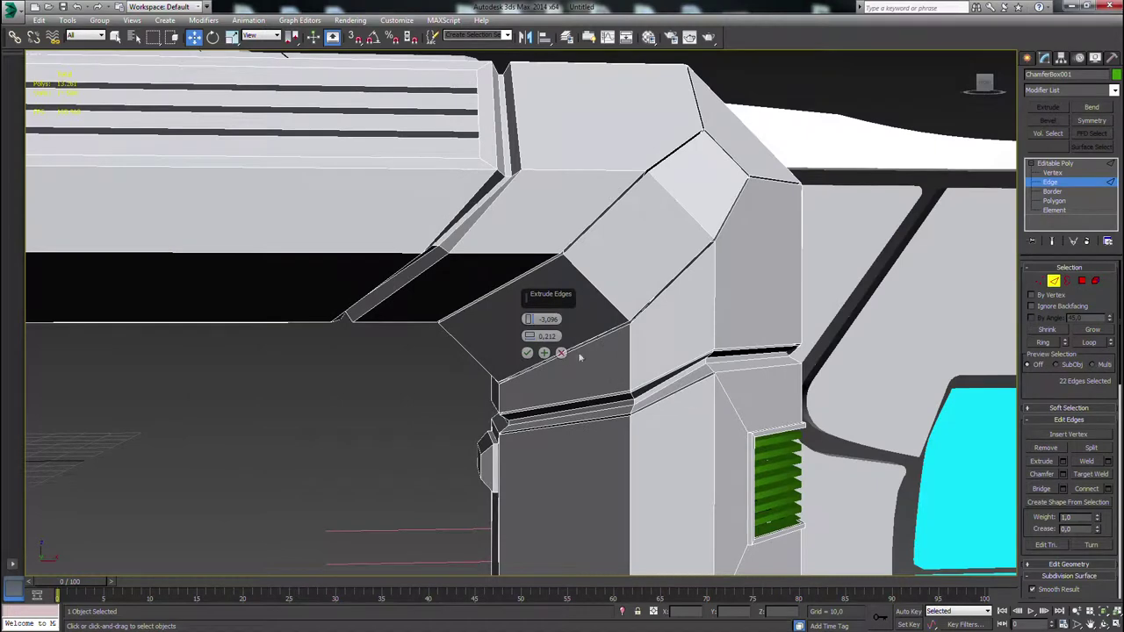
scroll(738, 373, up, 4)
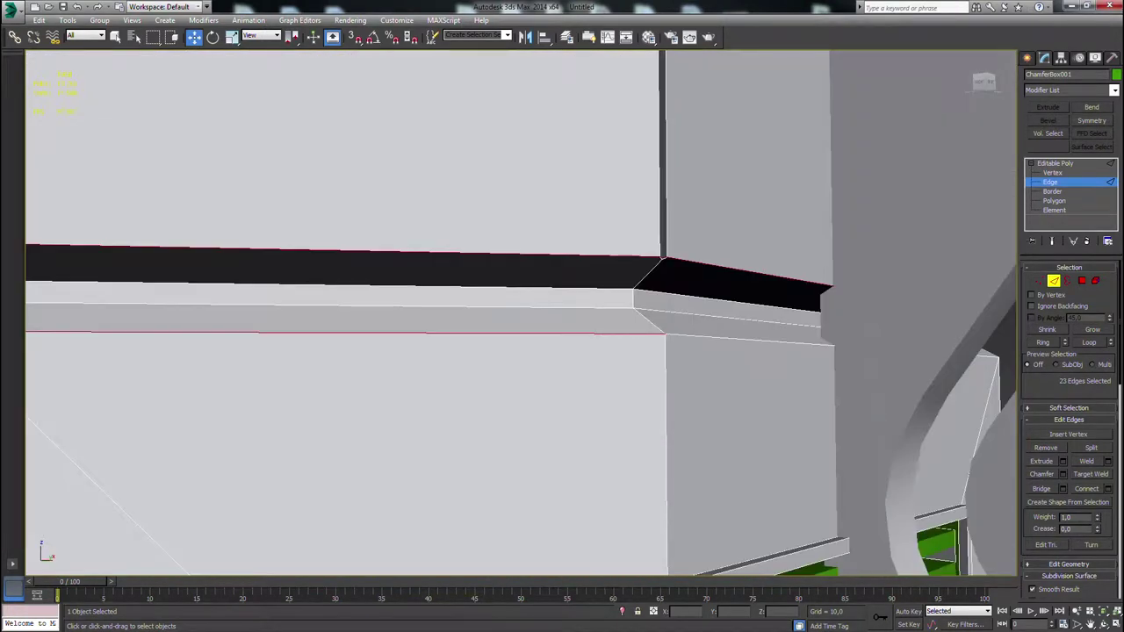
alt+middle_drag(746, 290, 479, 264)
scroll(474, 265, down, 5)
scroll(817, 279, up, 4)
middle_drag(816, 279, 702, 343)
alt+middle_drag(666, 393, 976, 409)
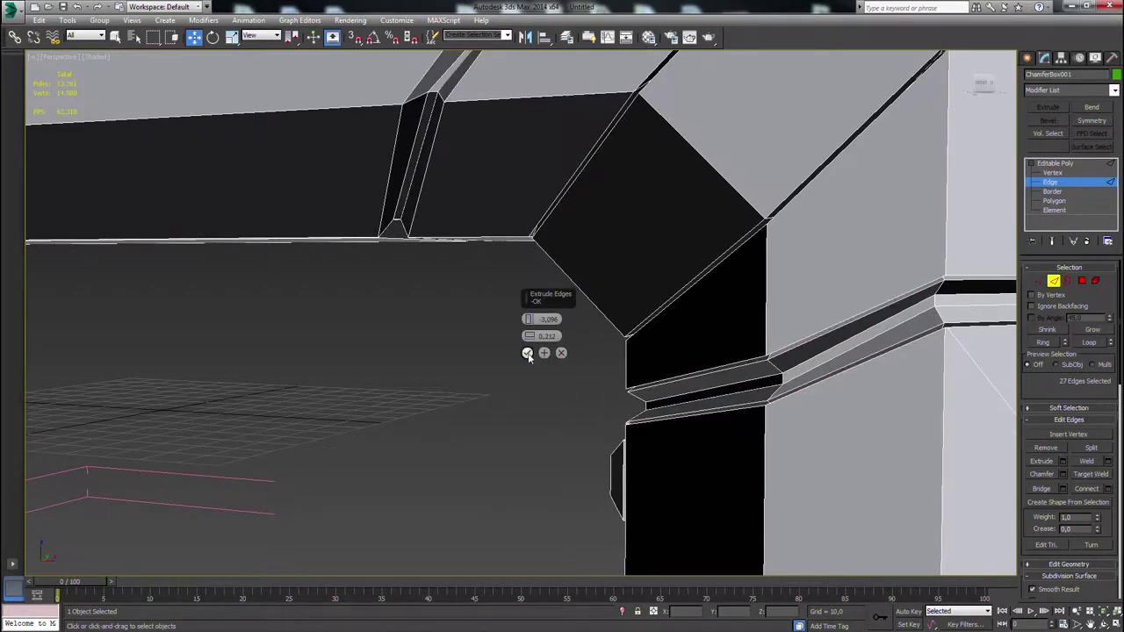
click(527, 353)
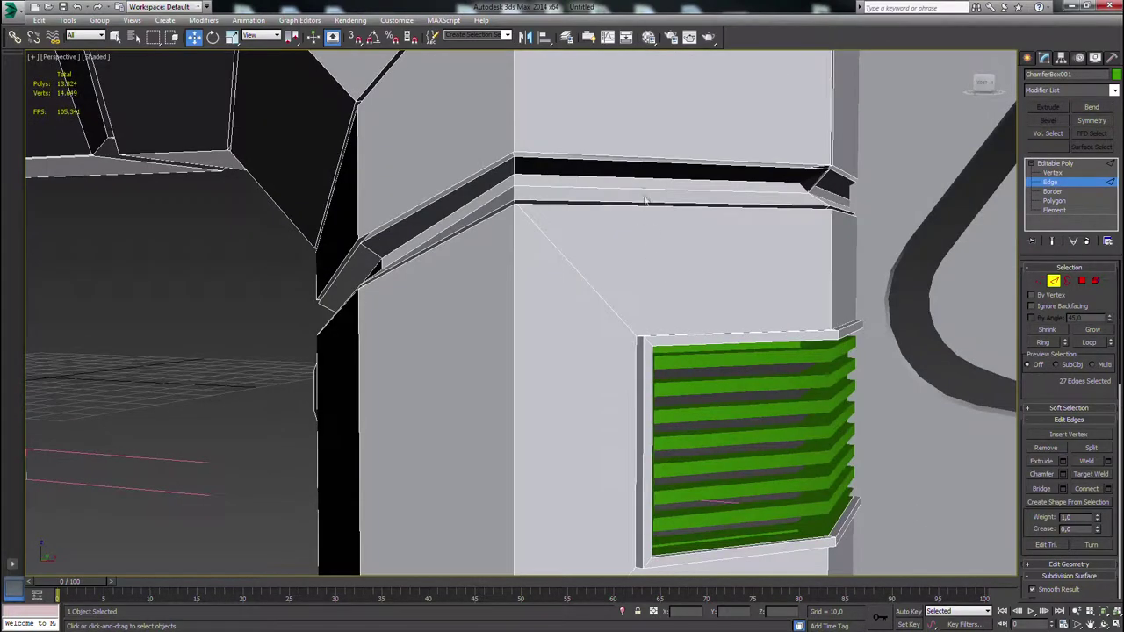
Select the edges running along the inside of the groove around both column tops.
click(644, 190)
scroll(644, 198, down, 5)
alt+middle_drag(359, 395, 562, 395)
scroll(261, 290, up, 4)
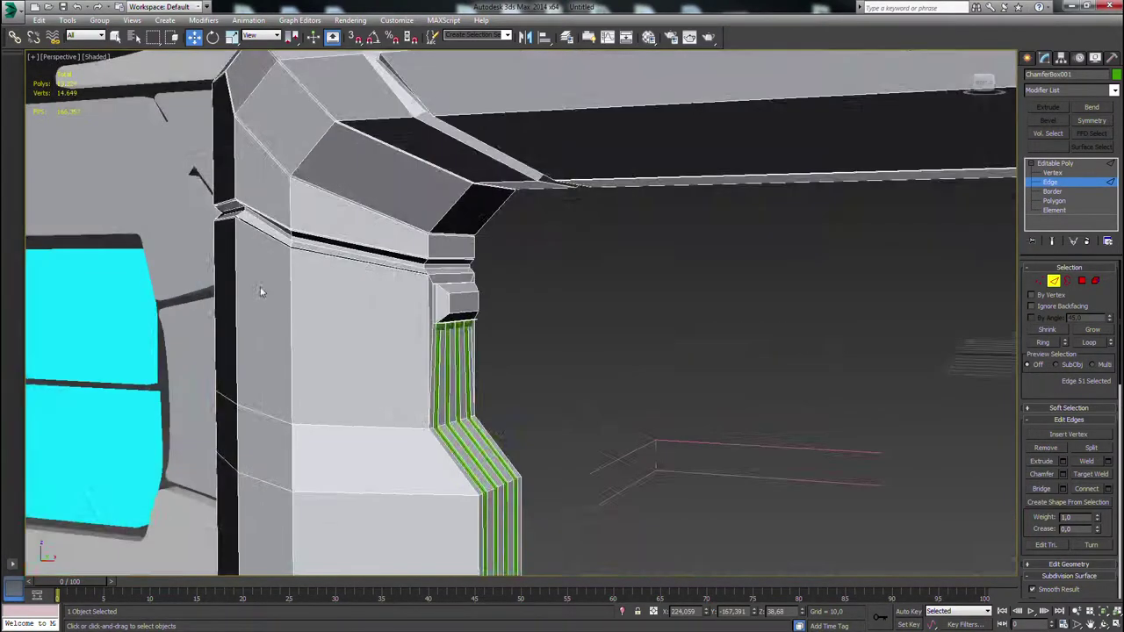
middle_drag(261, 291, 491, 294)
scroll(531, 238, up, 3)
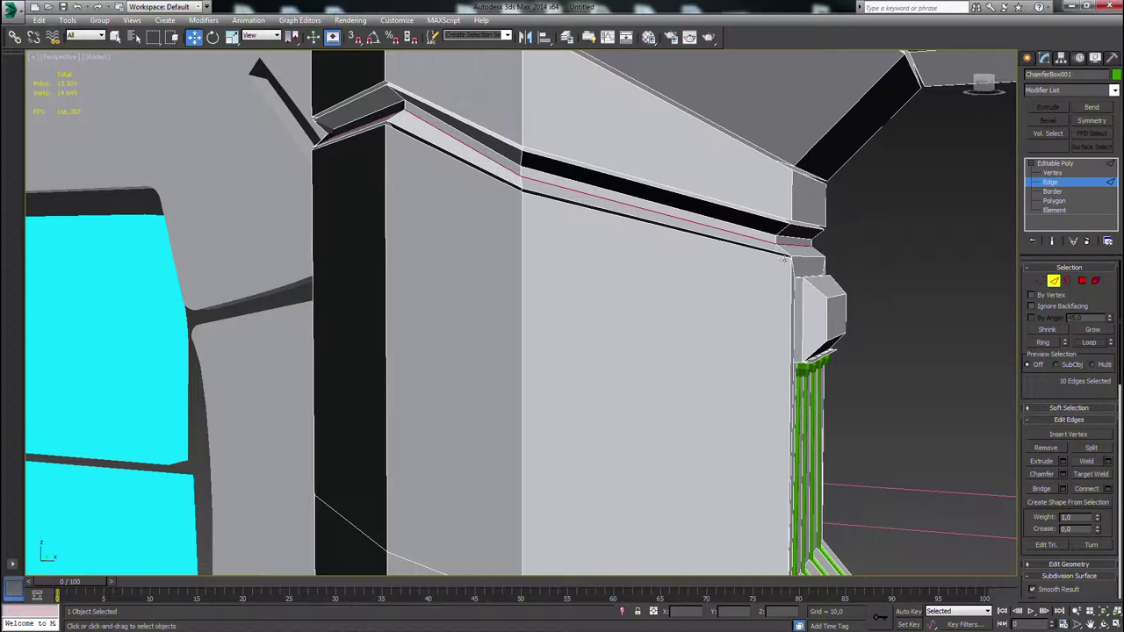
middle_drag(894, 339, 589, 304)
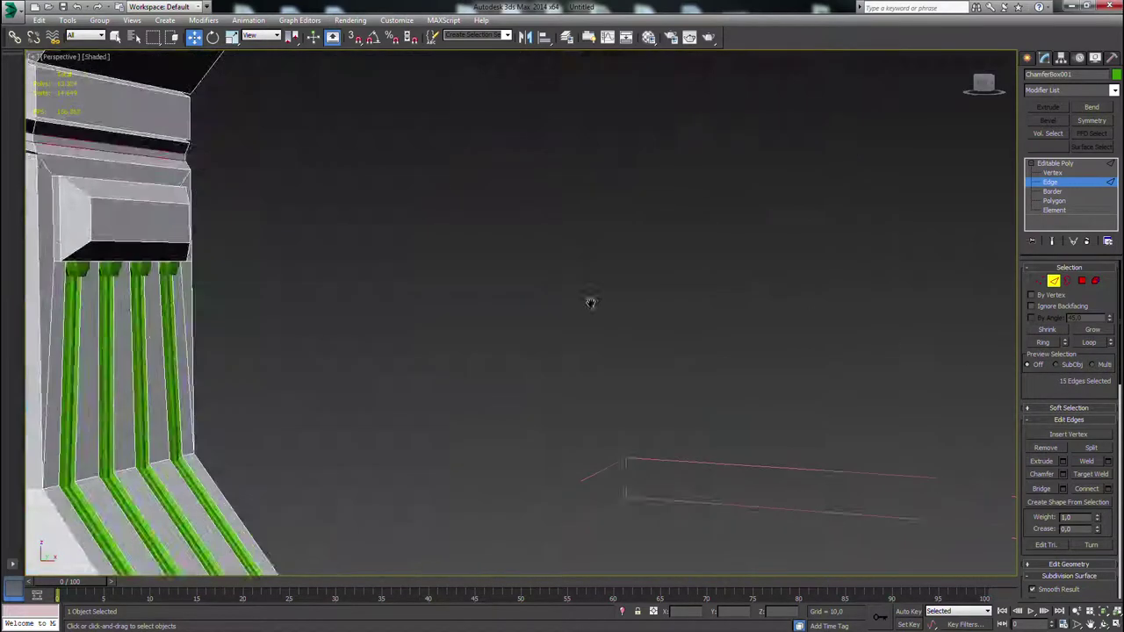
scroll(597, 312, down, 5)
middle_drag(913, 351, 477, 486)
scroll(476, 485, up, 5)
middle_drag(527, 343, 594, 464)
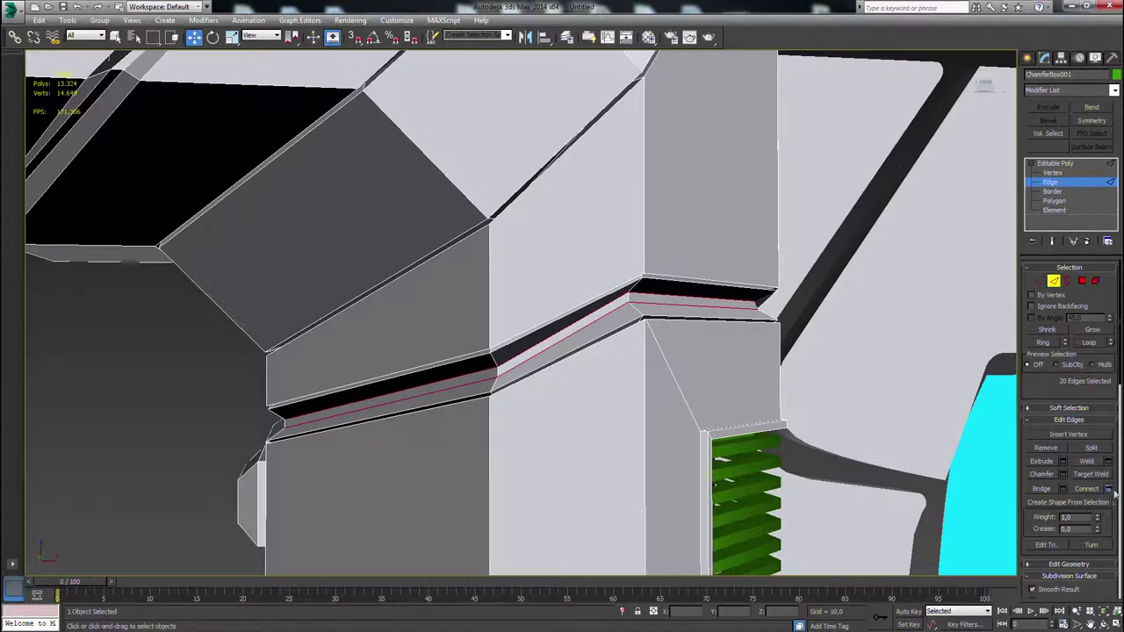
Extrude the edges inside the groove with height -3,096 and width 0,212.
click(1063, 460)
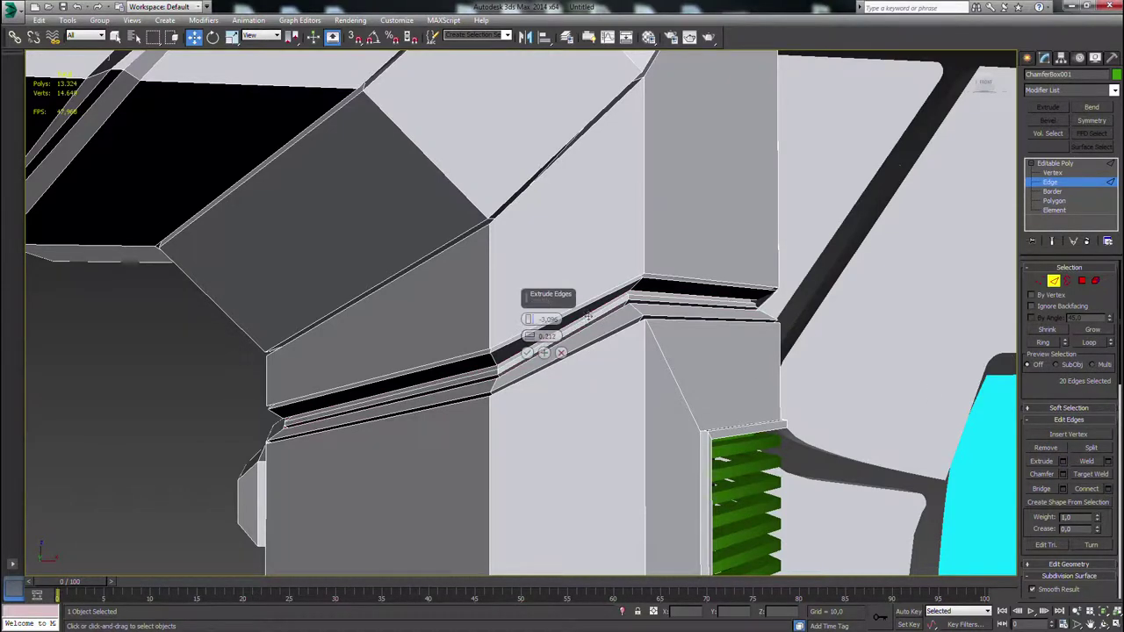
click(528, 354)
middle_drag(528, 354, 552, 286)
scroll(552, 287, down, 6)
alt+middle_drag(523, 379, 594, 355)
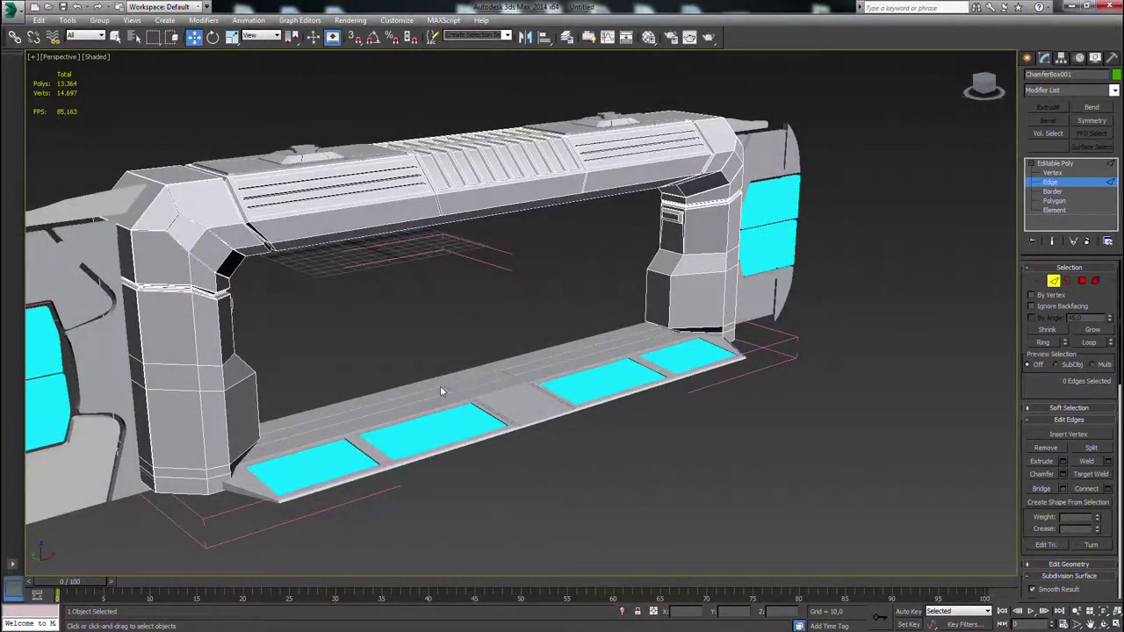
click(1027, 58)
click(449, 346)
click(498, 375)
drag(505, 362, 505, 343)
alt+middle_drag(614, 368, 587, 339)
scroll(558, 350, down, 4)
scroll(430, 366, up, 4)
click(311, 320)
middle_drag(408, 314, 507, 396)
scroll(506, 396, up, 3)
click(1045, 59)
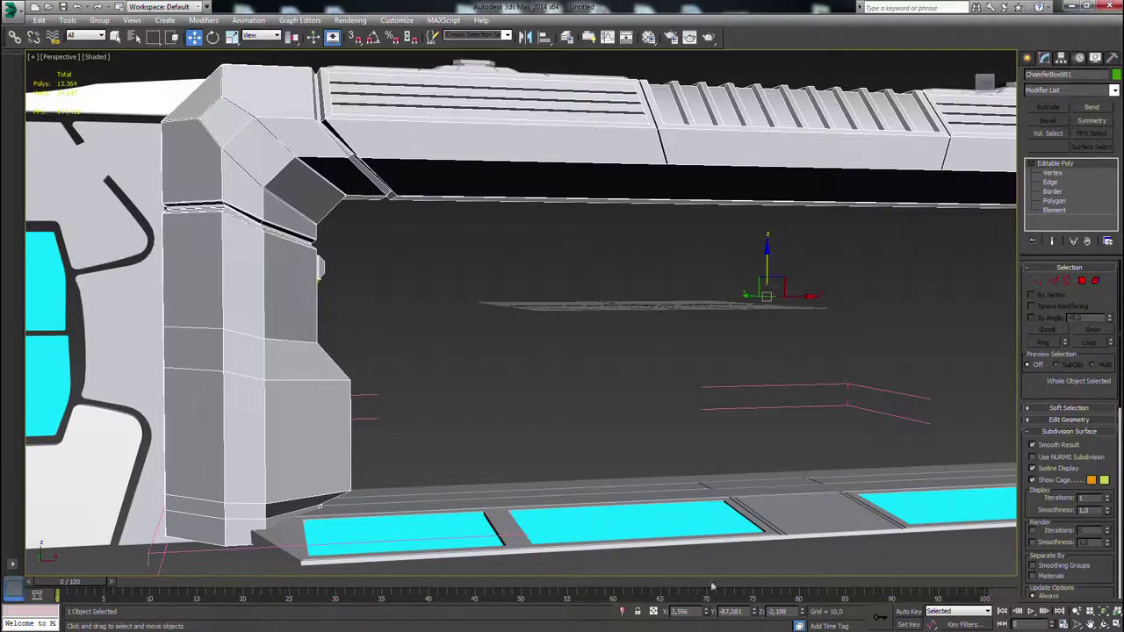
Make the beam's polygons editable and select the lower inner-side polygon of the left column.
scroll(579, 316, down, 4)
alt+middle_drag(582, 318, 613, 340)
middle_drag(506, 405, 531, 421)
scroll(531, 421, up, 3)
middle_drag(531, 421, 707, 254)
click(1081, 280)
click(294, 358)
Add the matching lower polygon of the opposite column and remove any stray polygon from the selection.
scroll(559, 381, down, 3)
ctrl+click(883, 376)
scroll(881, 377, up, 3)
alt+middle_drag(876, 378, 850, 384)
alt+middle_drag(824, 435, 871, 430)
ctrl+click(709, 363)
alt+middle_drag(709, 363, 646, 373)
middle_drag(645, 373, 820, 377)
alt+middle_drag(332, 374, 401, 363)
middle_drag(702, 381, 403, 398)
alt+click(710, 364)
Inset the two lower column polygons with the Inset settings.
click(1106, 461)
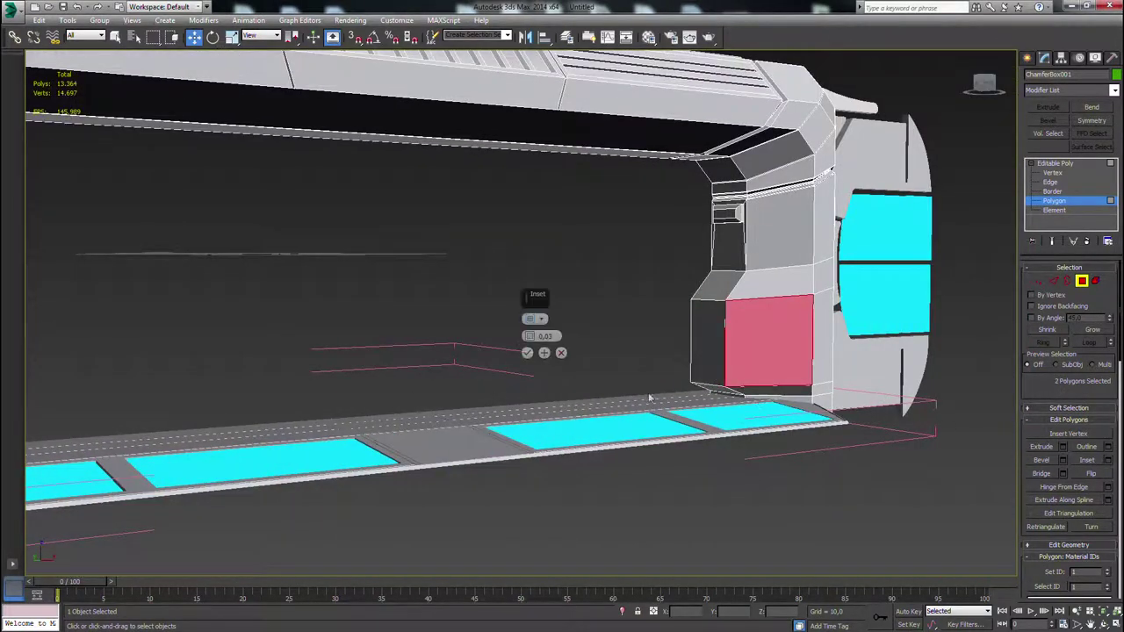
drag(529, 339, 529, 328)
click(527, 353)
scroll(790, 373, down, 3)
alt+middle_drag(865, 373, 774, 402)
Try deleting the inset polygons with a converted edge selection and undo the deletions.
key(Delete)
alt+middle_drag(399, 380, 437, 381)
scroll(426, 379, up, 4)
key(ctrl+z)
ctrl+click(1055, 284)
ctrl+click(1082, 285)
key(Delete)
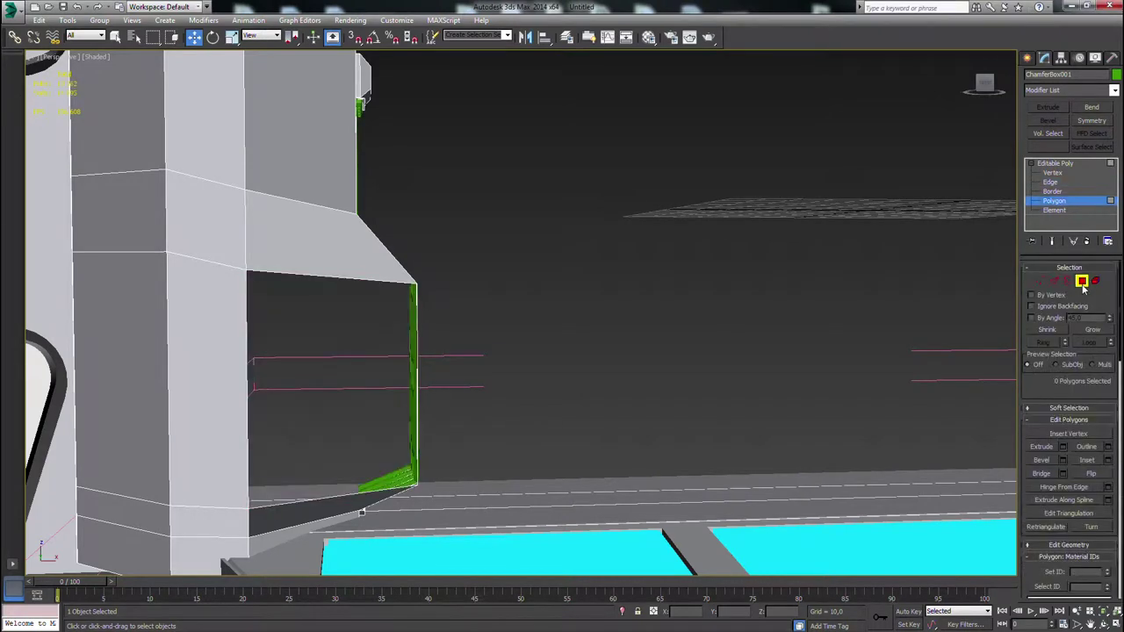
key(ctrl+z)
key(ctrl+z)
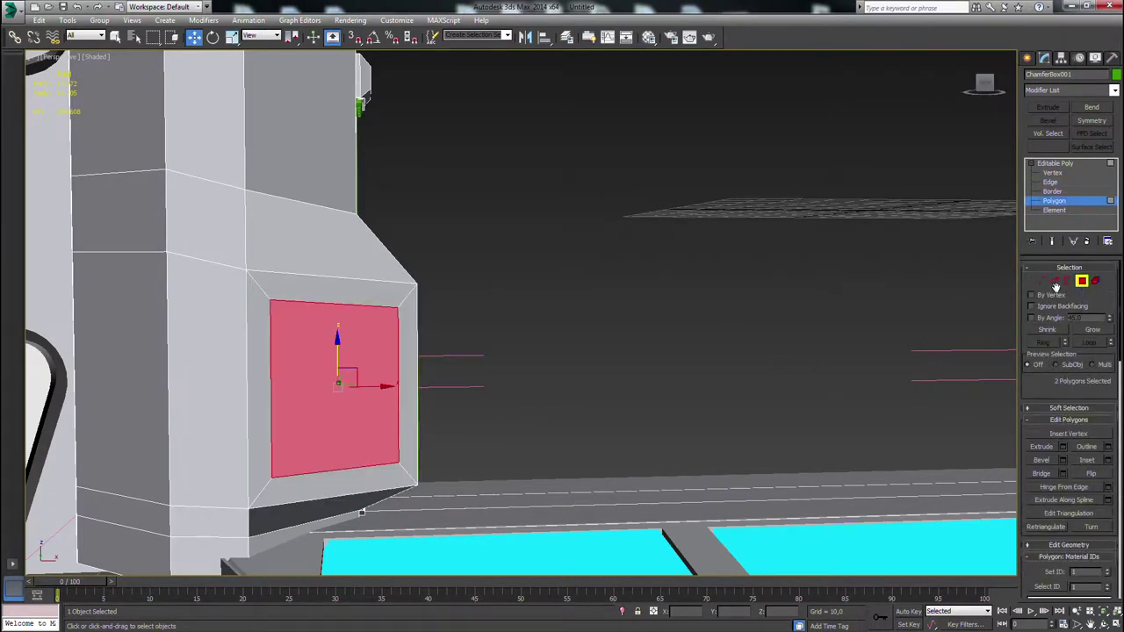
Convert the inset polygons to an edge selection, delete these polygons and return to the edges around the openings.
ctrl+click(1053, 281)
ctrl+click(1081, 281)
key(Delete)
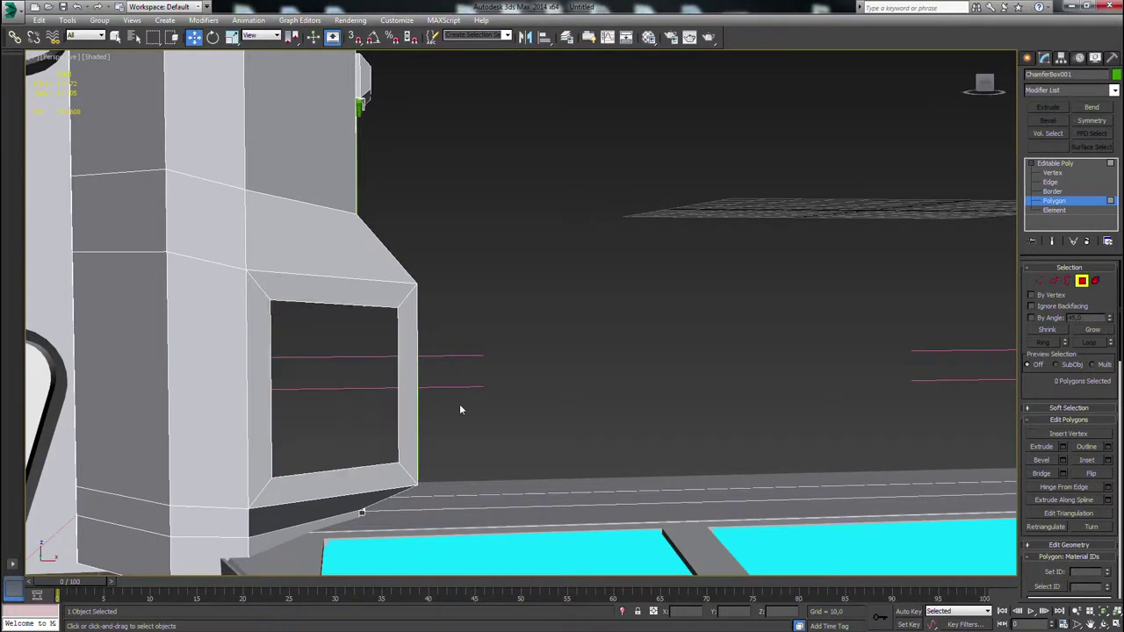
click(1054, 280)
Extend the edges around both column openings by scaling a copy of them to about 74 percent.
middle_drag(774, 334, 547, 333)
scroll(548, 334, down, 7)
scroll(417, 331, down, 2)
middle_drag(417, 331, 309, 348)
key(e)
key(w)
key(e)
key(r)
shift+drag(231, 320, 219, 334)
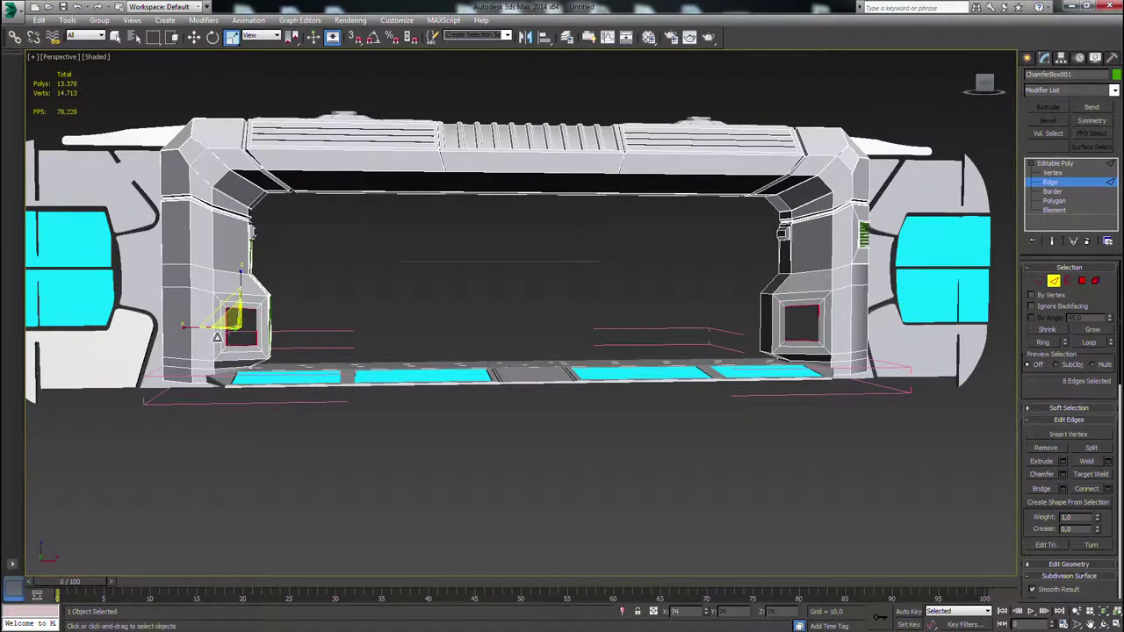
Inspect the openings, undo the scaled edge extension and restore the deleted inset polygons.
scroll(282, 400, up, 4)
middle_drag(225, 362, 294, 439)
scroll(295, 397, up, 4)
scroll(293, 439, up, 4)
middle_drag(421, 426, 538, 464)
key(w)
alt+middle_drag(442, 403, 319, 364)
key(ctrl+z)
key(ctrl+z)
scroll(522, 368, down, 5)
scroll(349, 366, down, 4)
alt+middle_drag(469, 344, 493, 354)
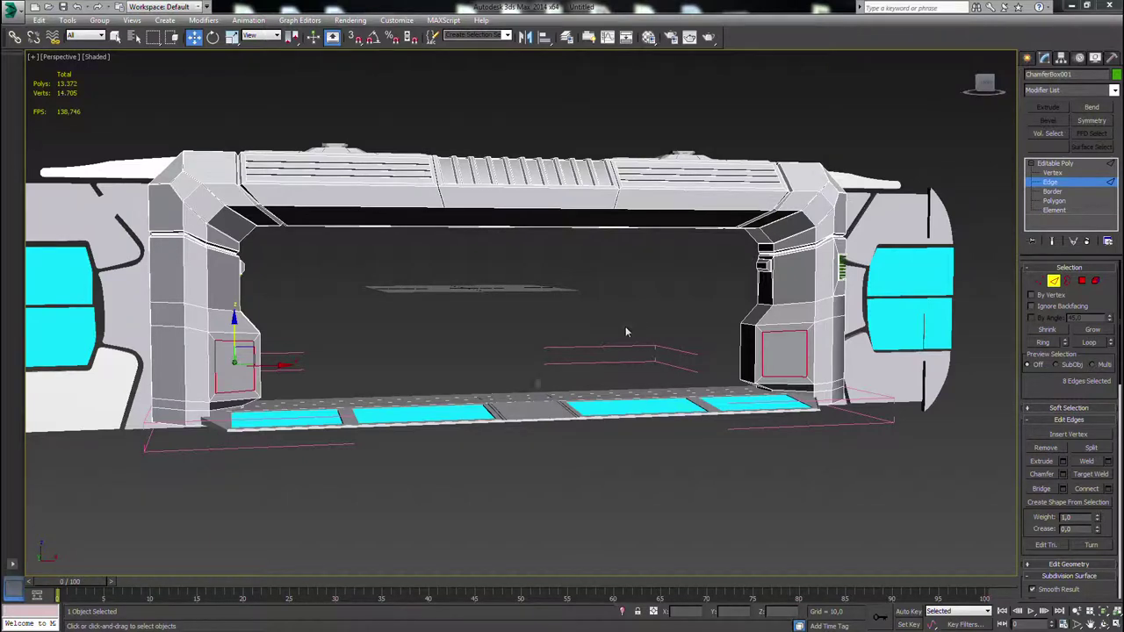
Undo the inset of the two lower column polygons.
alt+middle_drag(462, 407, 427, 396)
key(ctrl+z)
key(ctrl+z)
scroll(274, 364, up, 5)
alt+middle_drag(276, 363, 349, 352)
scroll(263, 368, down, 3)
scroll(324, 412, up, 4)
click(271, 103)
alt+middle_drag(281, 105, 298, 123)
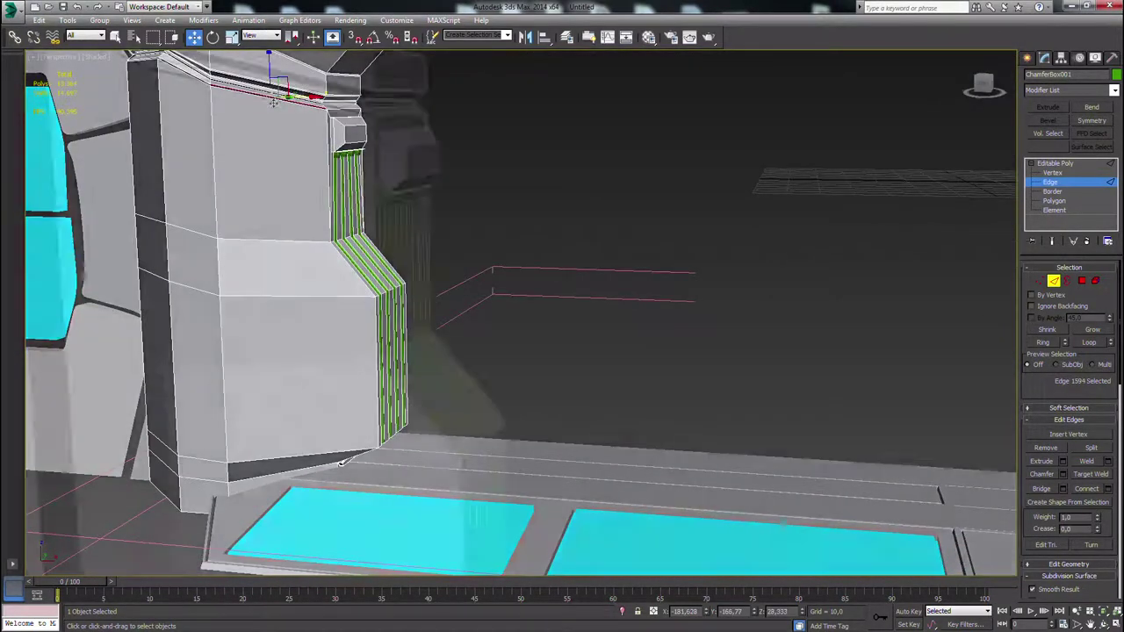
scroll(298, 114, up, 4)
scroll(362, 158, down, 4)
middle_drag(363, 162, 421, 53)
ctrl+click(416, 148)
ctrl+click(437, 206)
Select the three stacked inner-side polygons below the groove on each of the two columns.
click(1081, 281)
click(467, 332)
ctrl+click(446, 180)
ctrl+click(428, 112)
scroll(457, 176, down, 4)
middle_drag(790, 237, 537, 382)
ctrl+click(888, 407)
ctrl+click(893, 343)
ctrl+click(895, 296)
middle_drag(896, 296, 971, 283)
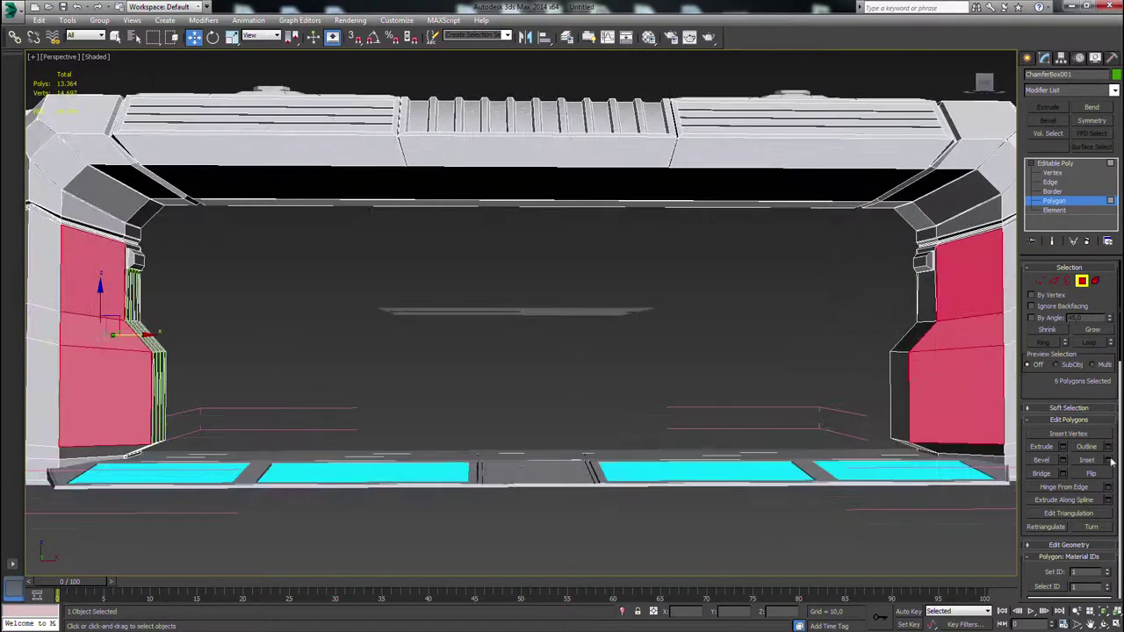
Inset the six column polygons, convert the selection to edges and deselect the crossing edges so only the panel outlines remain.
click(1109, 461)
click(526, 352)
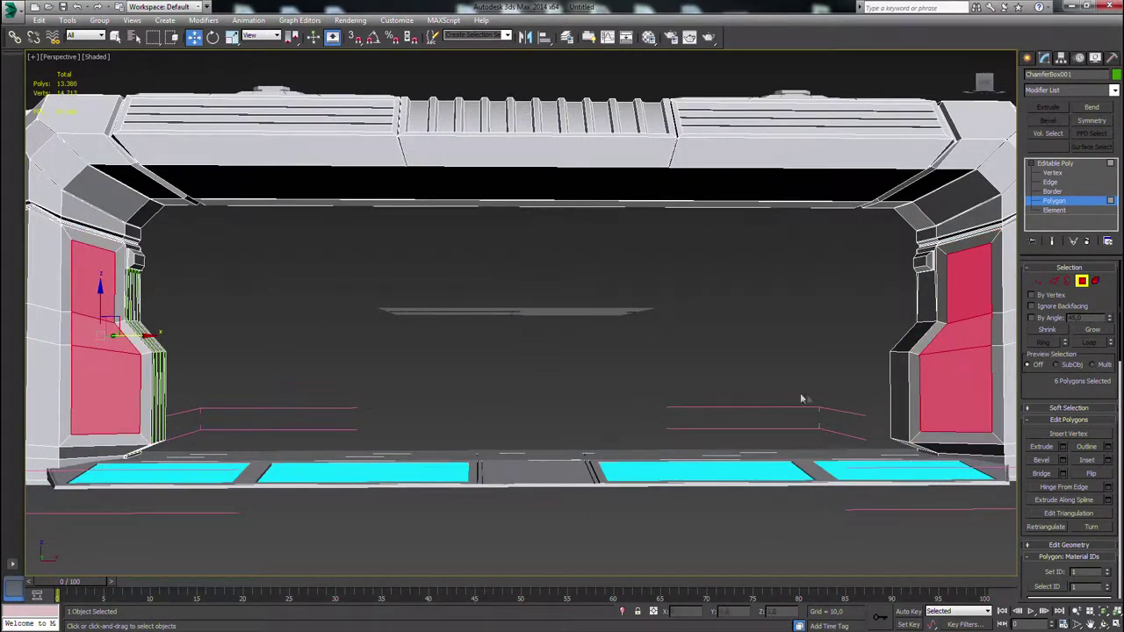
ctrl+click(1054, 280)
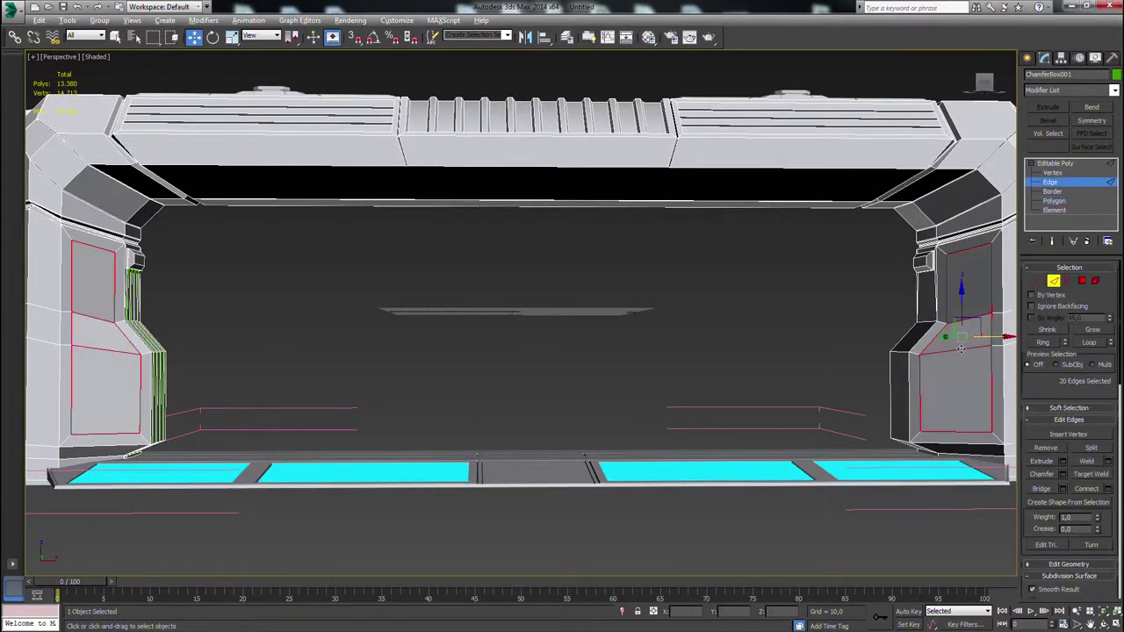
alt+click(99, 321)
scroll(501, 352, down, 3)
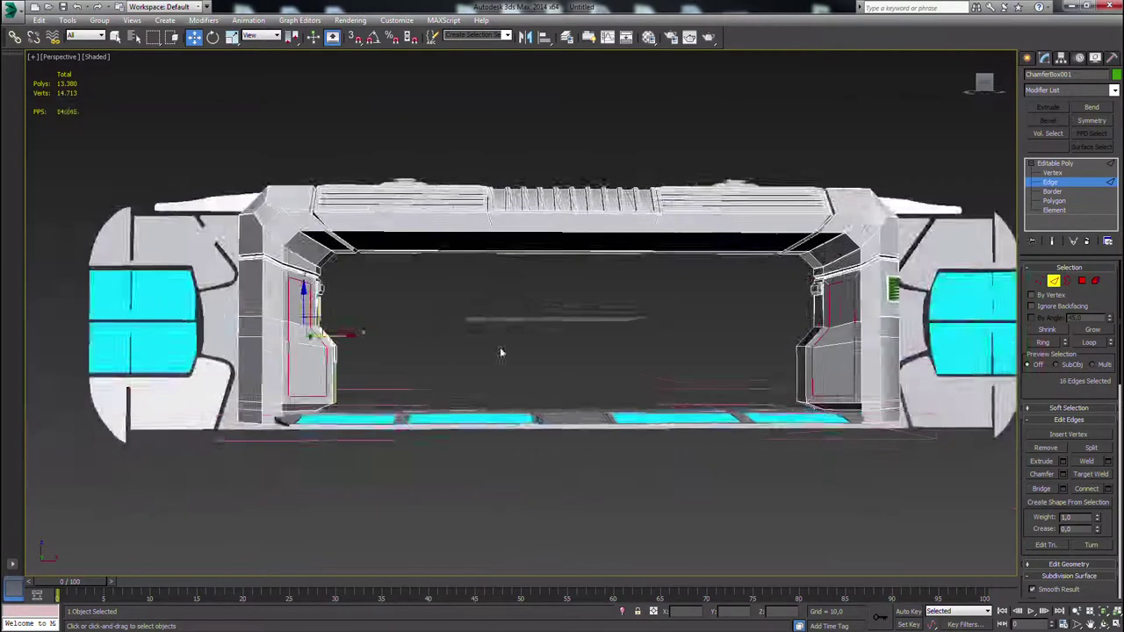
alt+middle_drag(502, 351, 534, 361)
scroll(534, 362, up, 3)
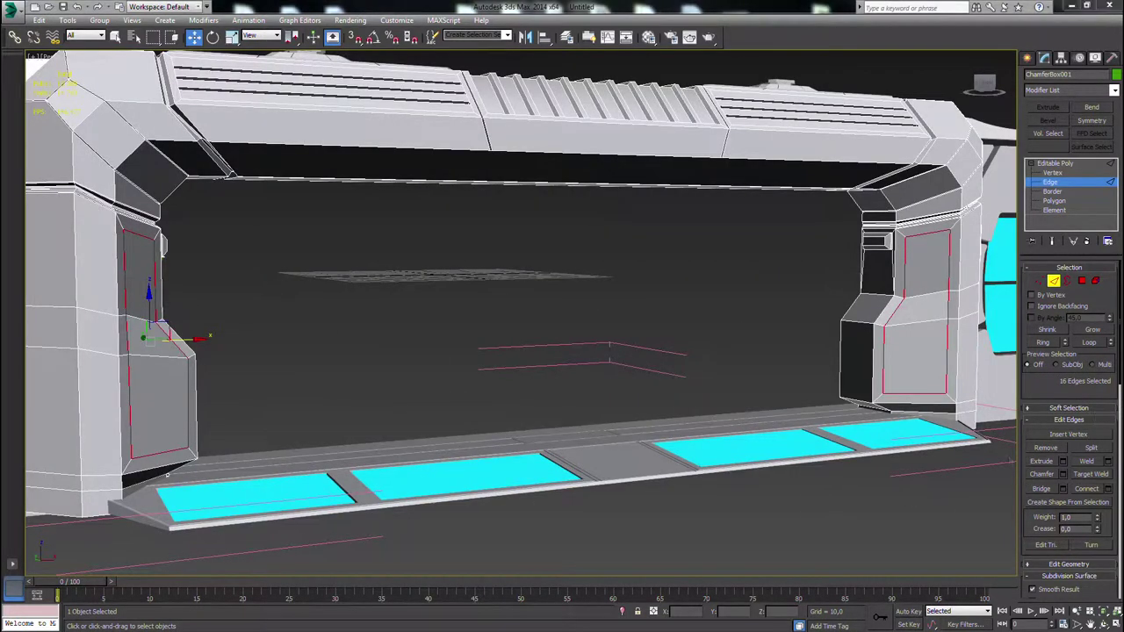
Extrude the panel outline edges on both columns with height -3,096 and width 0,212.
click(1062, 460)
scroll(649, 419, up, 5)
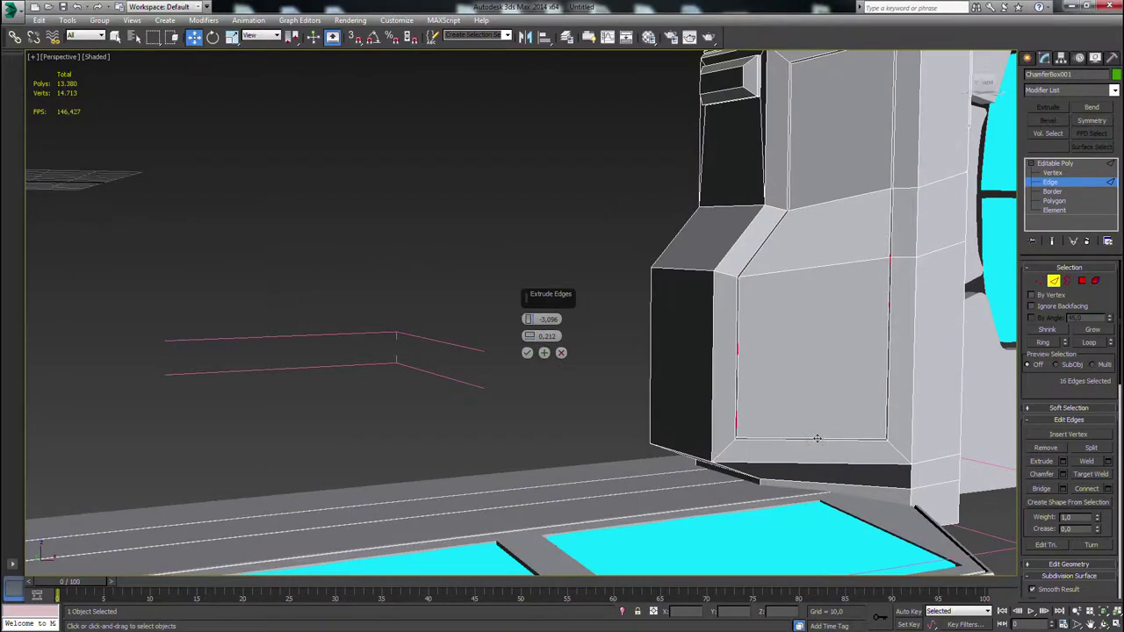
click(526, 353)
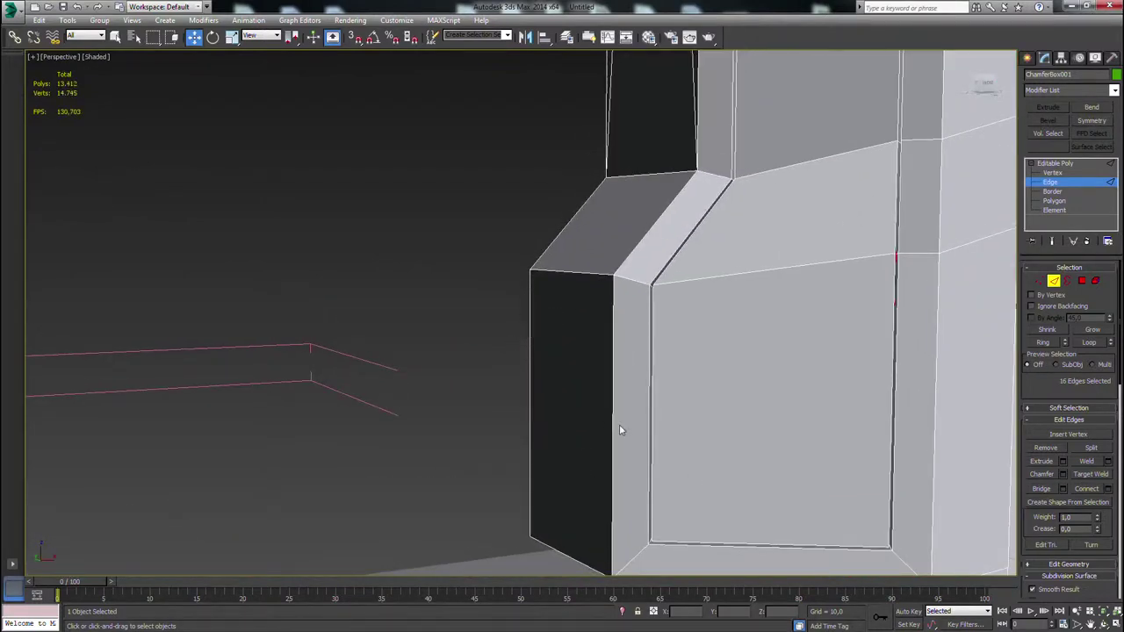
scroll(806, 373, down, 6)
mouse_move(806, 372)
alt+middle_down()
mouse_move(830, 372)
mouse_move(816, 369)
alt+middle_up()
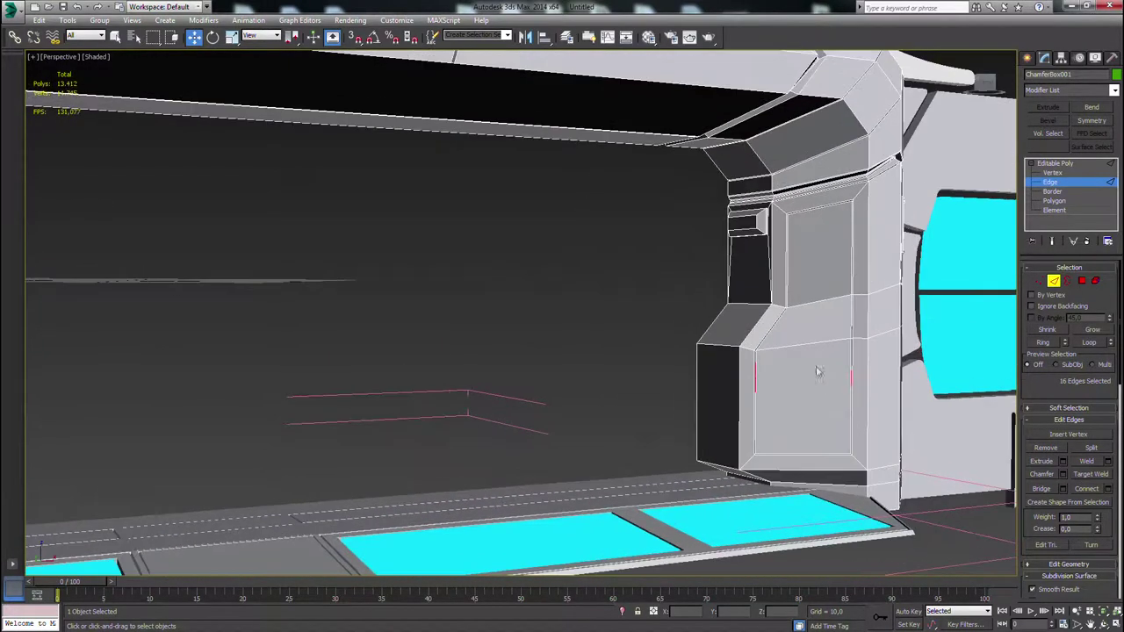
Select the vertical corner edges beside the inset panels on both columns.
scroll(888, 321, down, 4)
mouse_move(887, 321)
alt+middle_down()
mouse_move(842, 311)
mouse_move(894, 342)
alt+middle_up()
click(943, 283)
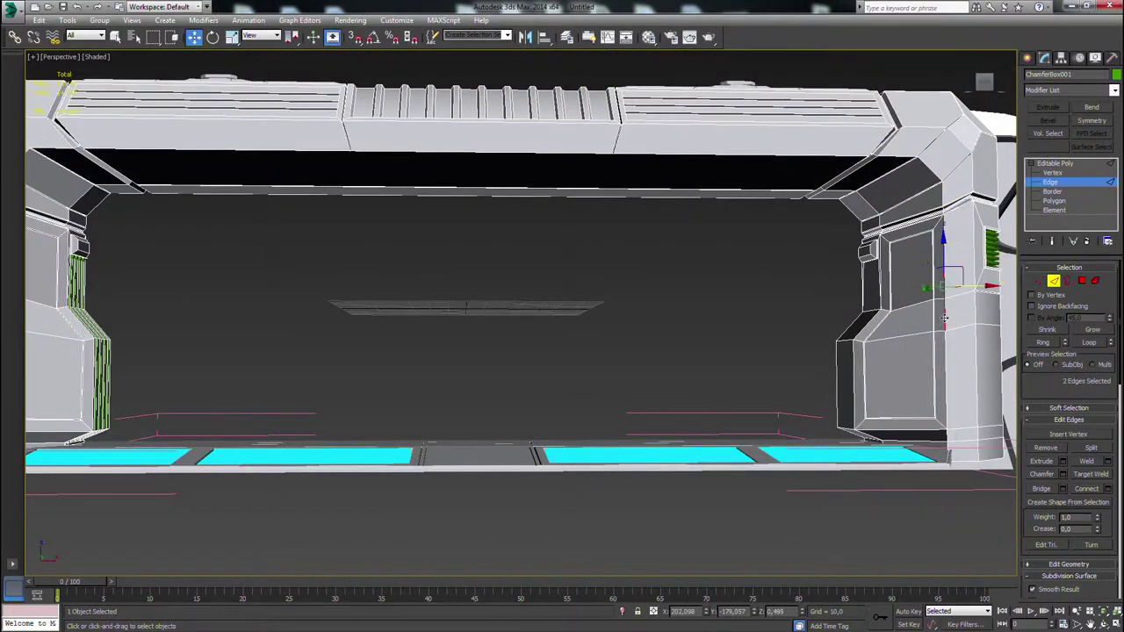
click(1088, 342)
alt+middle_drag(521, 428, 281, 391)
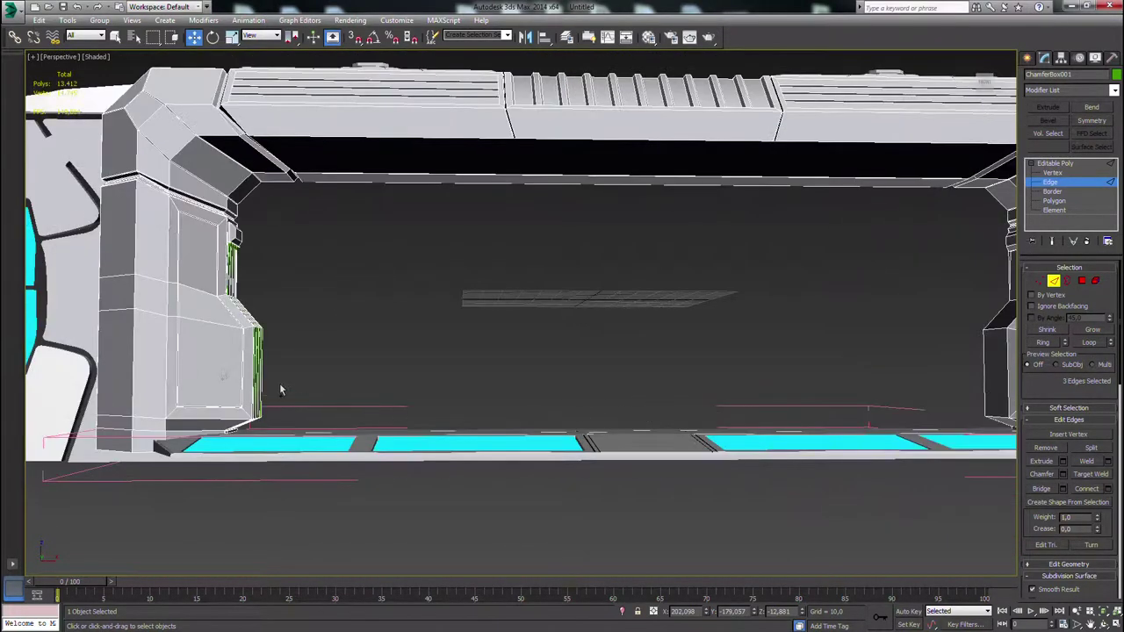
alt+middle_drag(194, 378, 393, 376)
scroll(743, 362, down, 3)
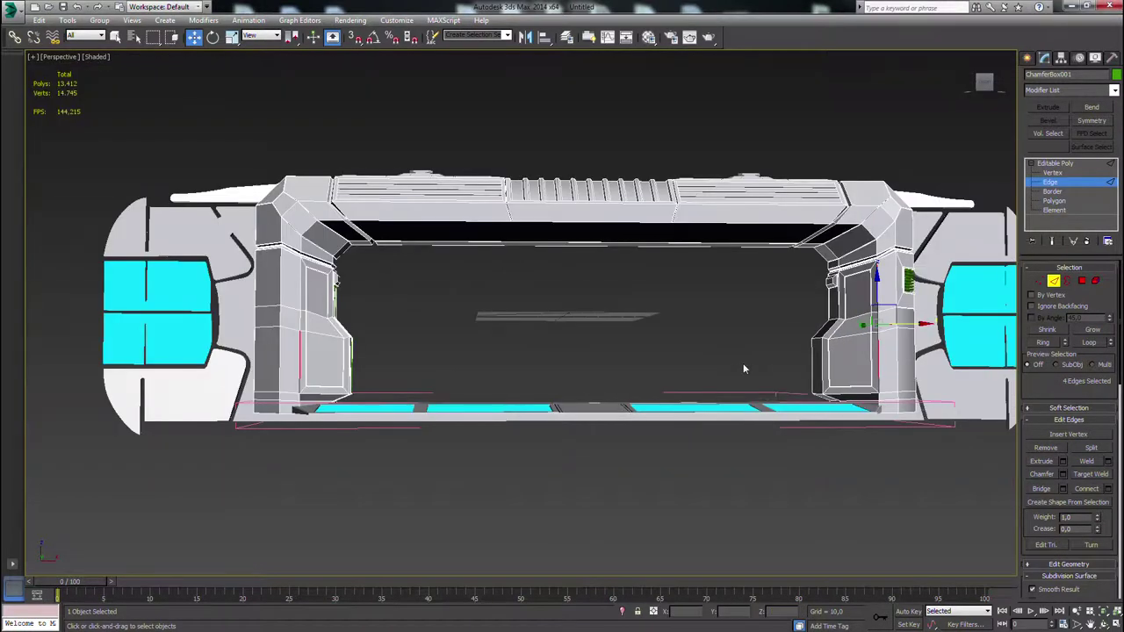
Extrude the selected vertical corner edges of the columns with the Extrude settings.
click(1063, 461)
click(529, 353)
alt+middle_drag(597, 354, 608, 381)
Show the whole structure in the front view and bring up the standard primitives for creating an object.
key(f)
scroll(671, 378, down, 10)
scroll(673, 374, up, 2)
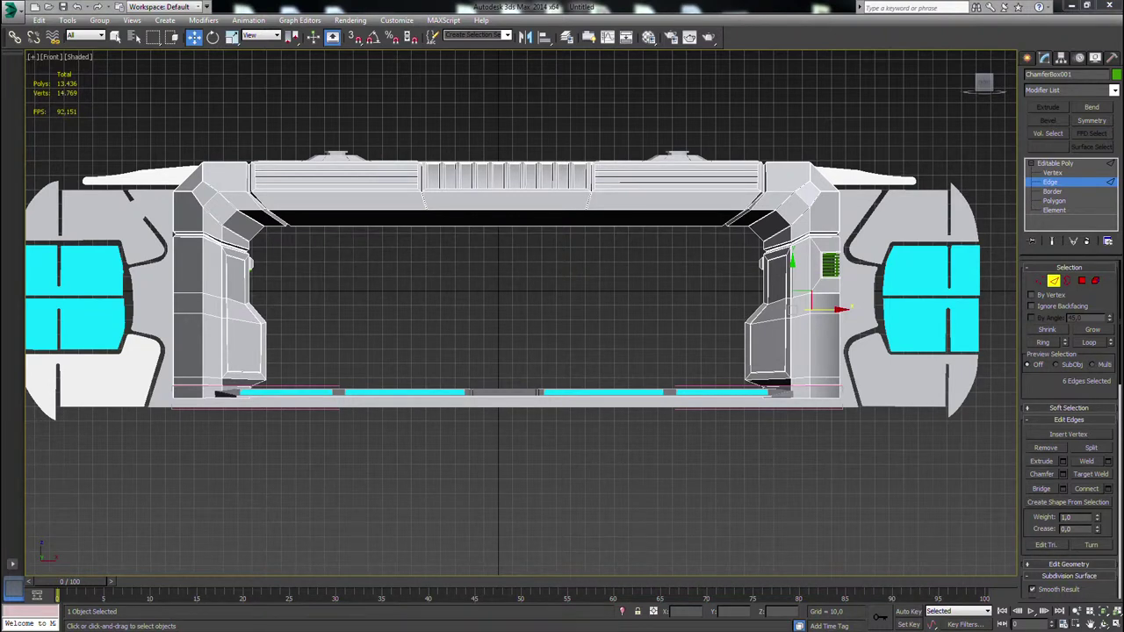
middle_drag(689, 359, 729, 364)
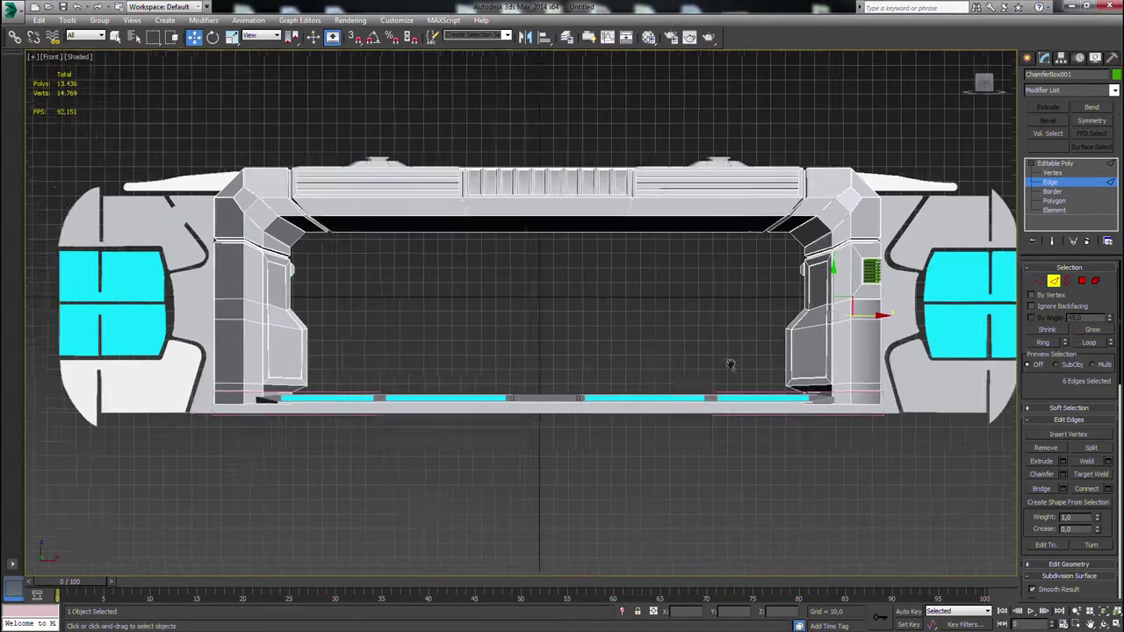
scroll(729, 364, down, 2)
click(1028, 59)
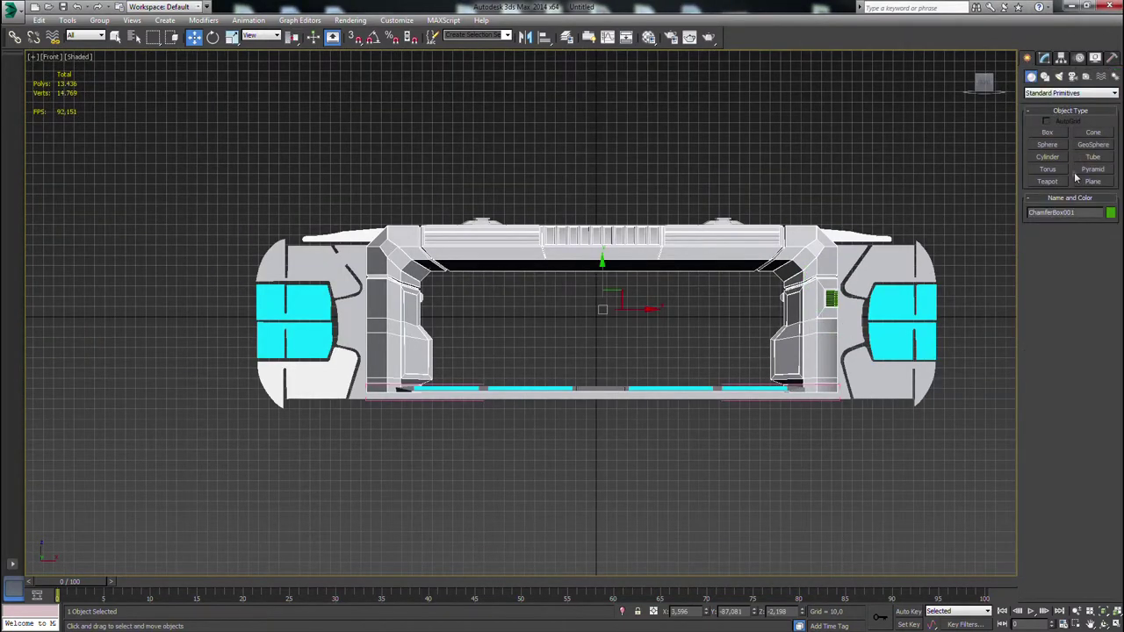